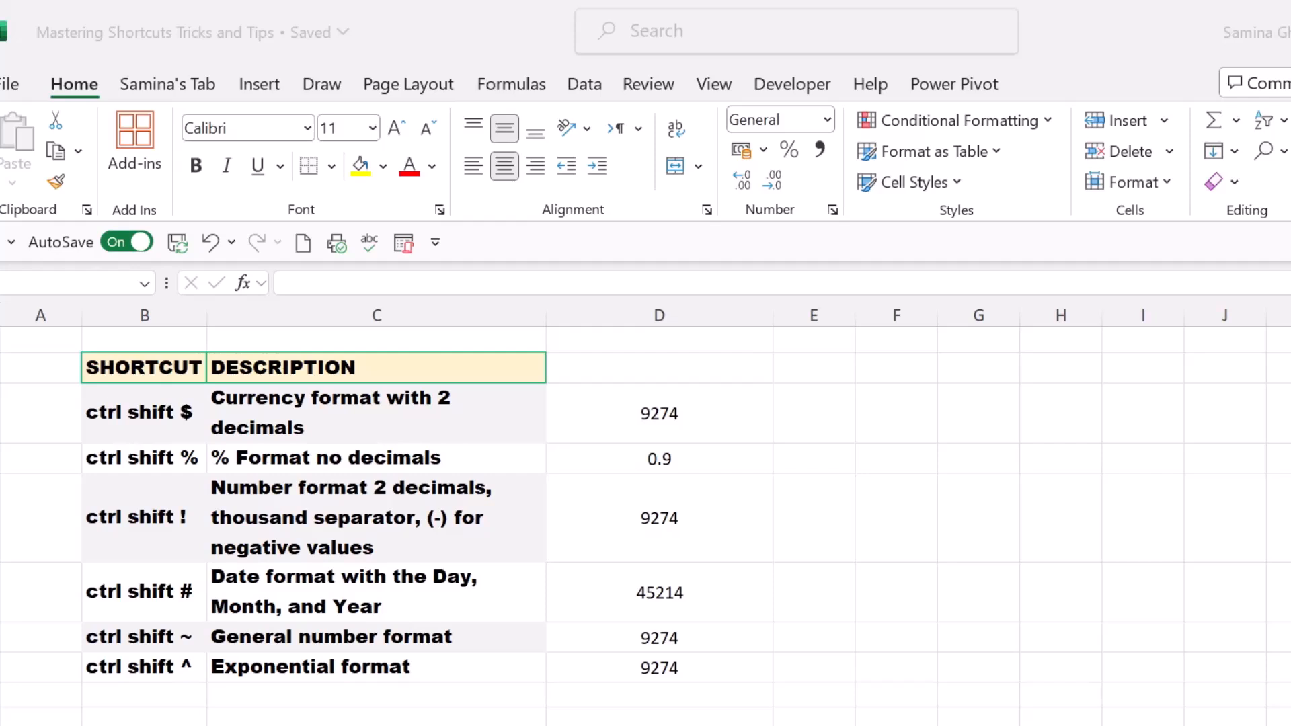
Step: Format the column D value in the currency row as Currency with two decimals and the 0.9 below it as Percentage
click(711, 403)
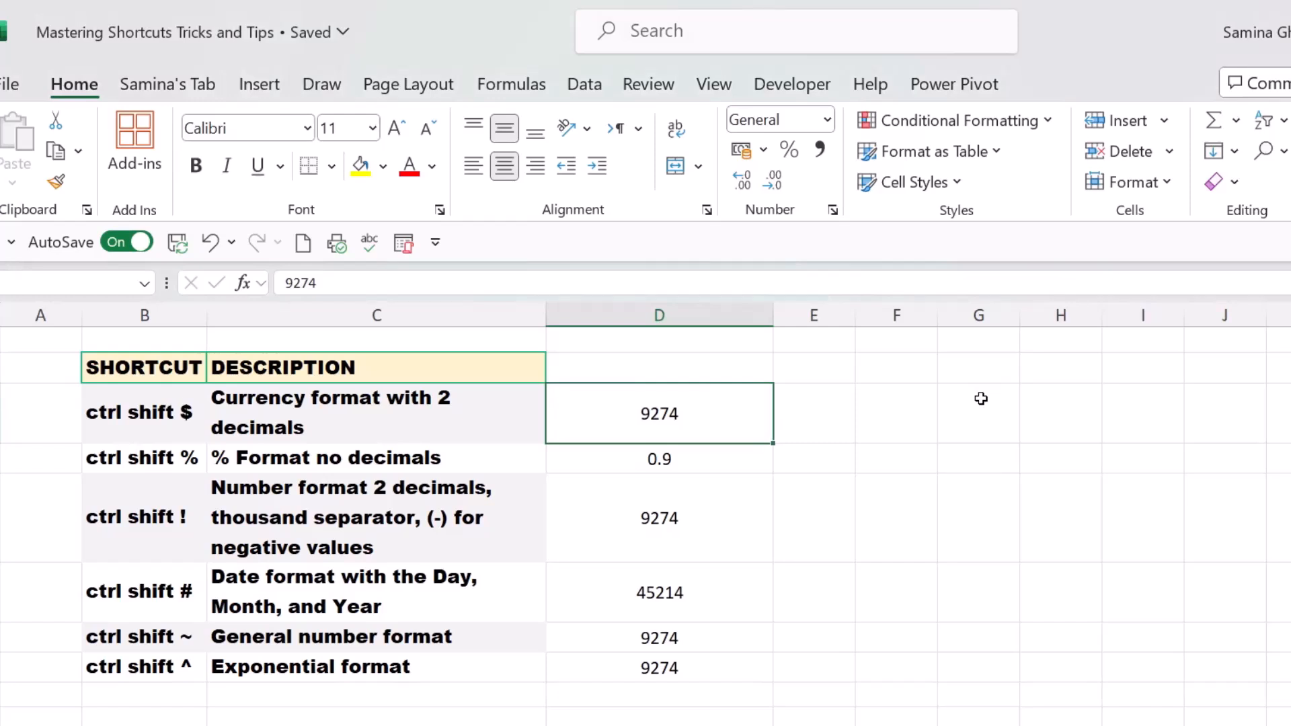
key(ctrl+shift+4)
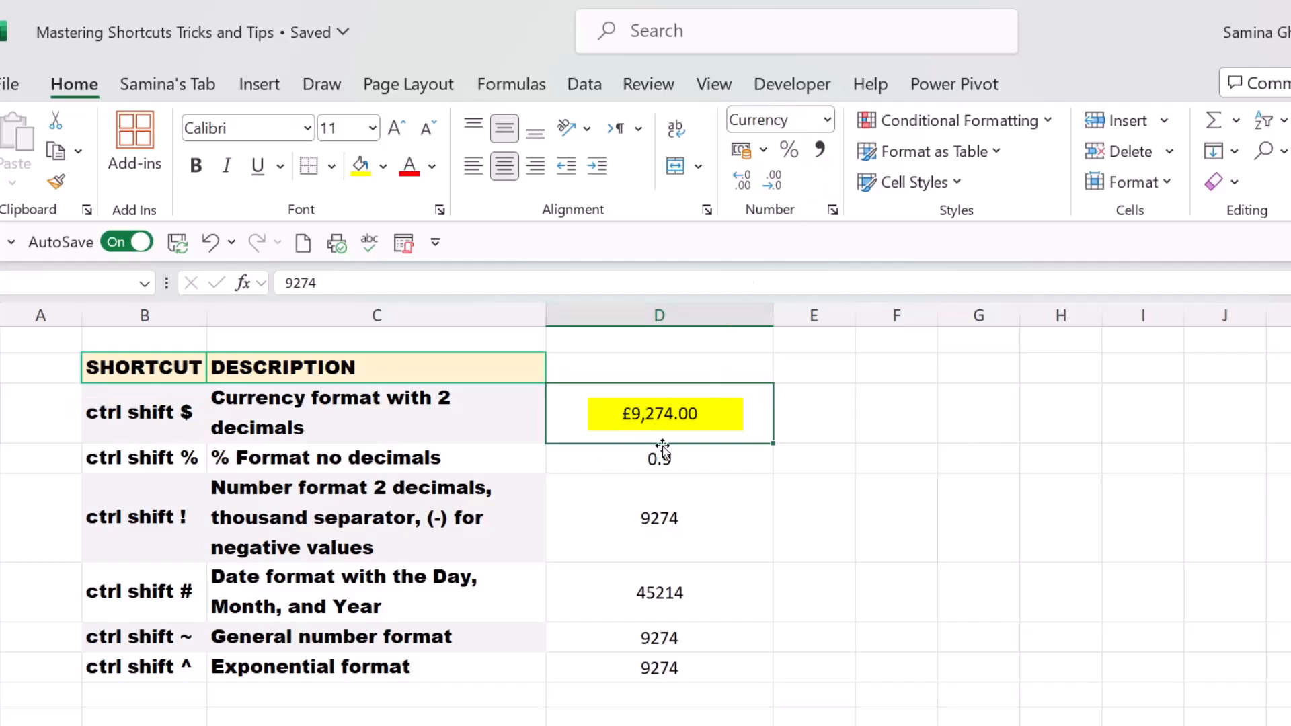
click(699, 448)
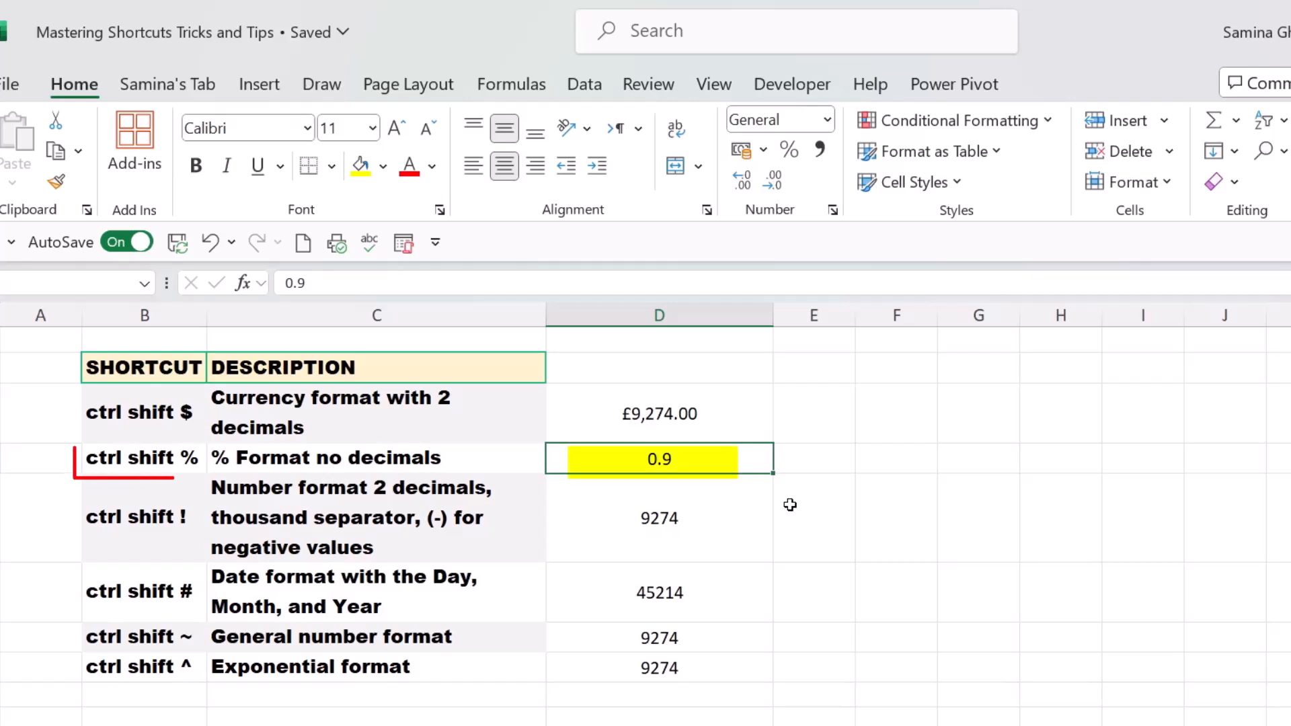
key(ctrl+shift+5)
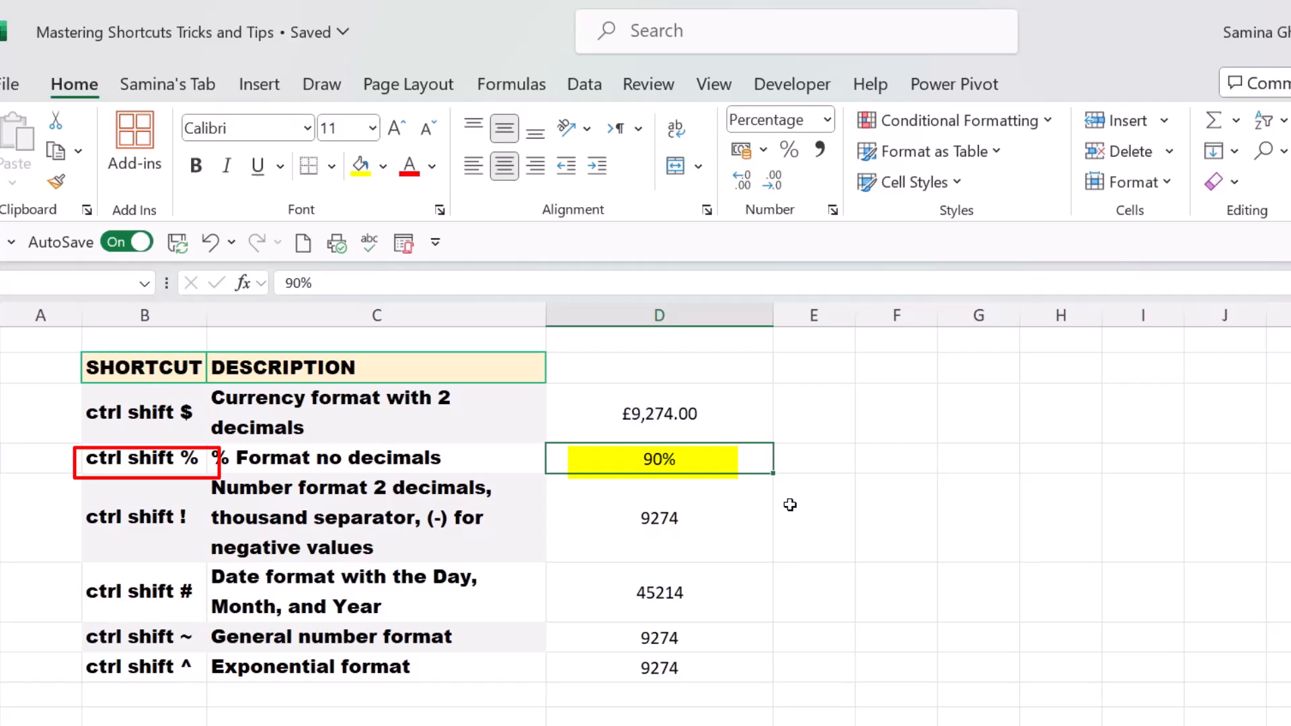
Step: Apply the two-decimal thousands-separator Number format to column D's value in the Number format row and change the value to -9274
key(Down)
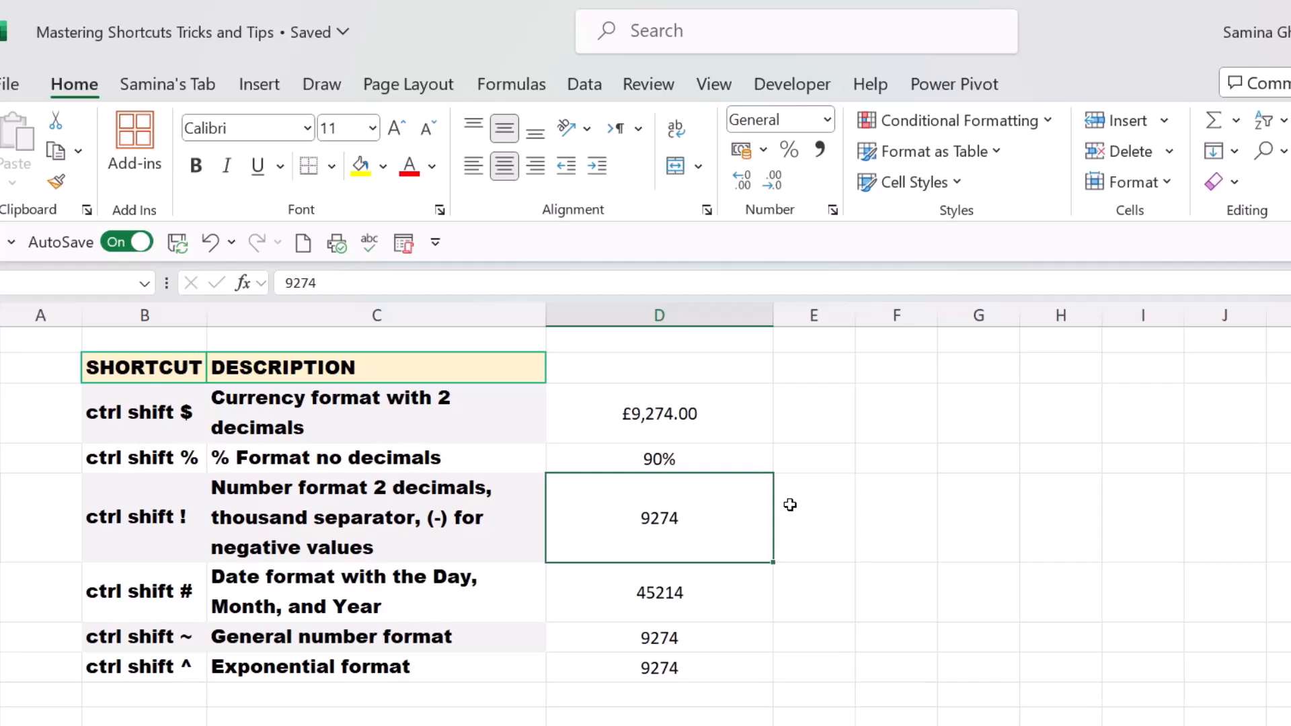
key(ctrl+shift+1)
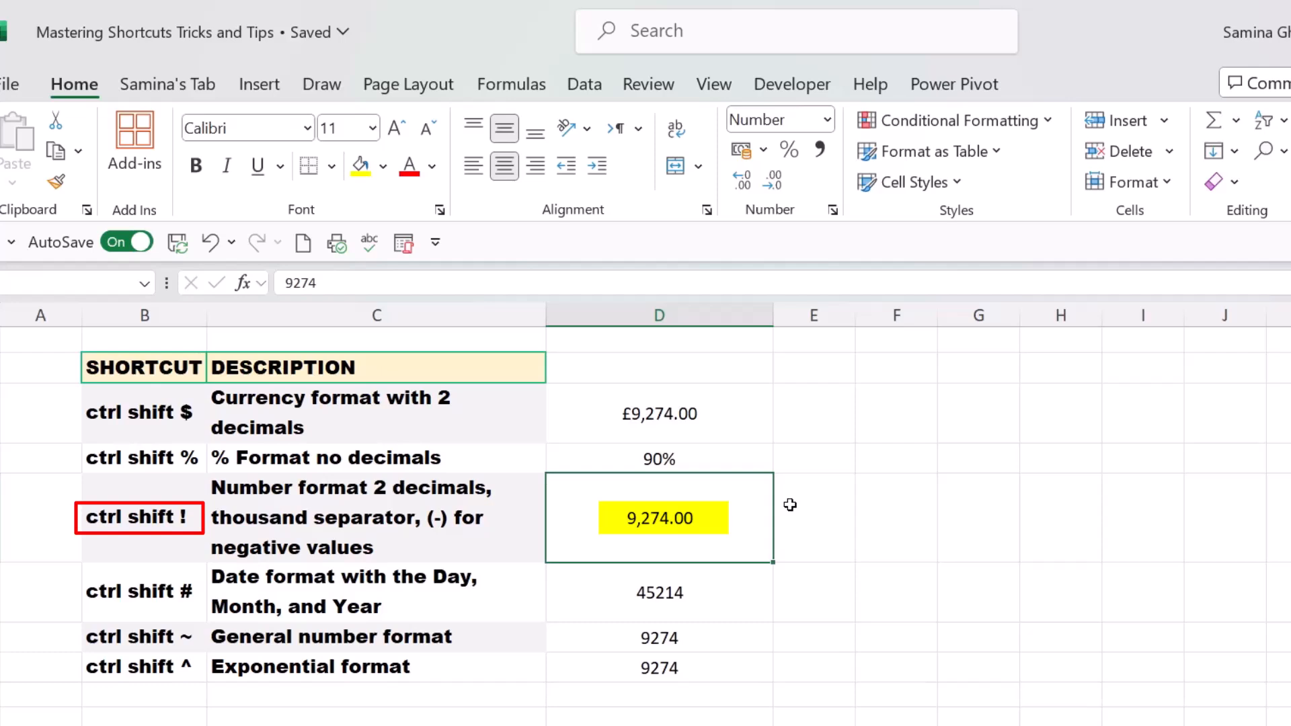
click(283, 283)
text(-)
key(Return)
key(Up)
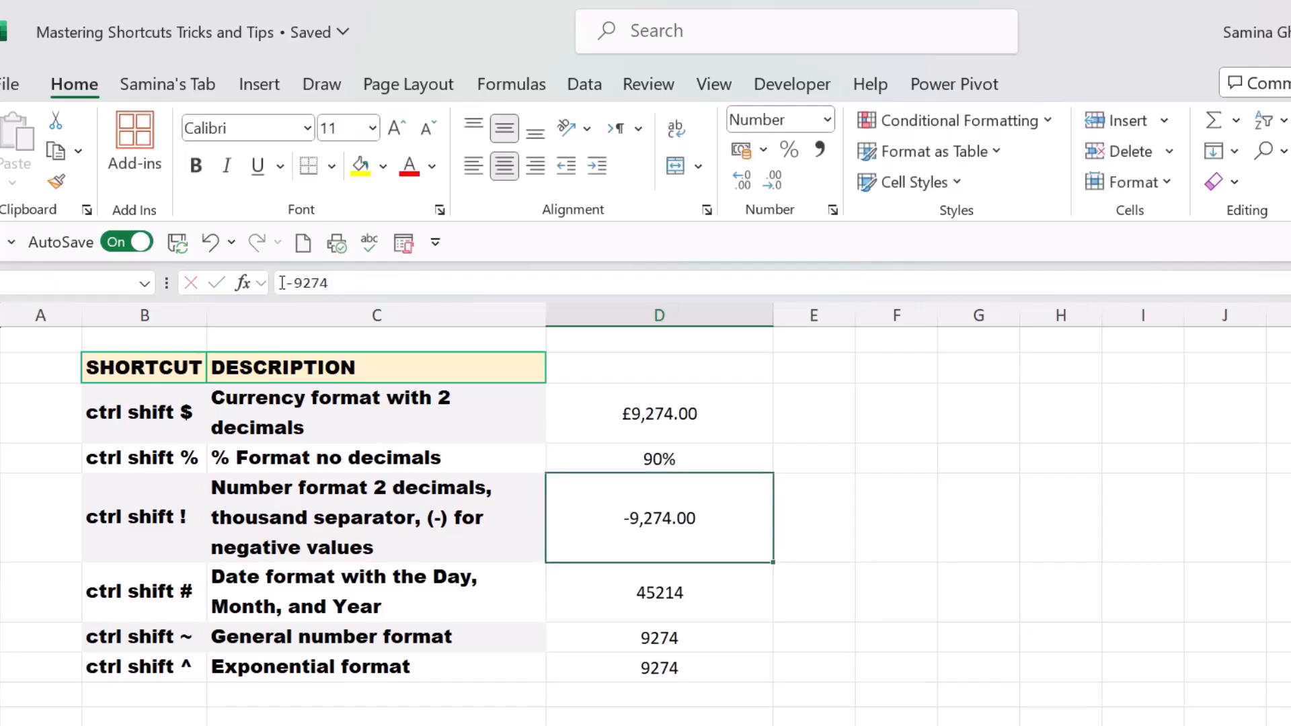
Step: Apply the day-month-year date format to the TODAY formula cell in the Date format row
key(Down)
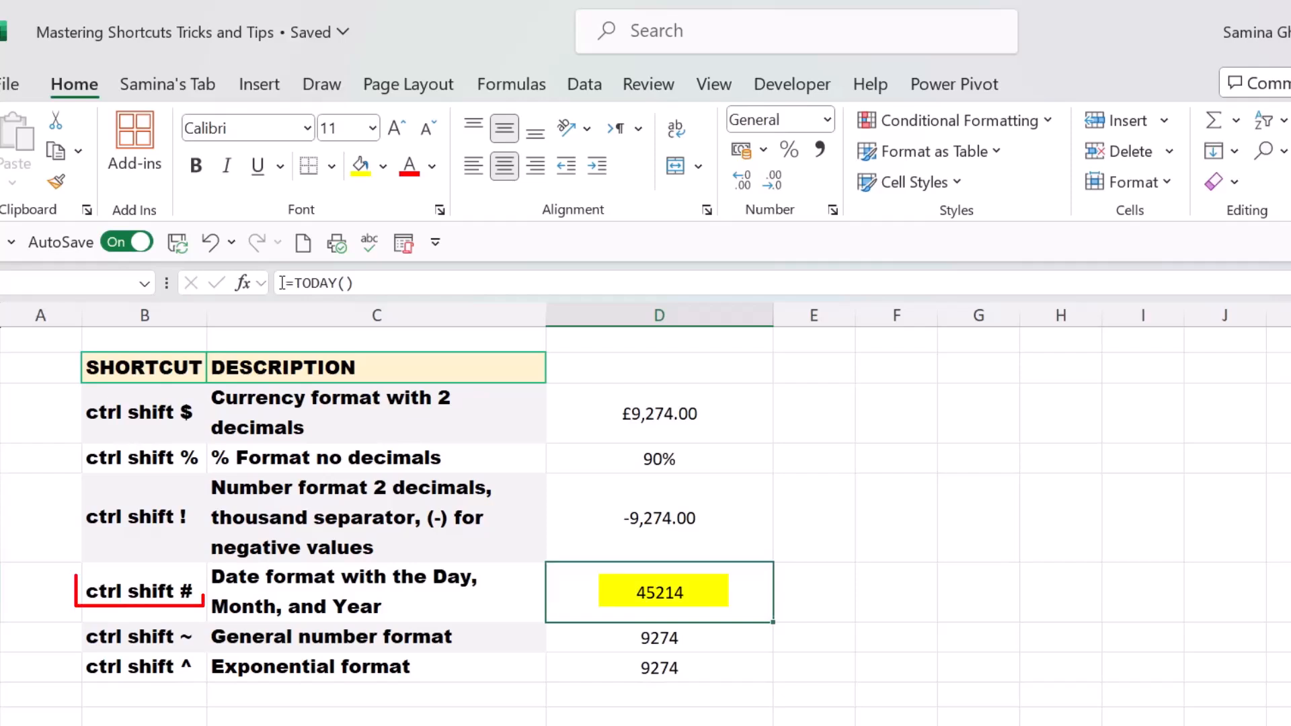
key(ctrl+shift+3)
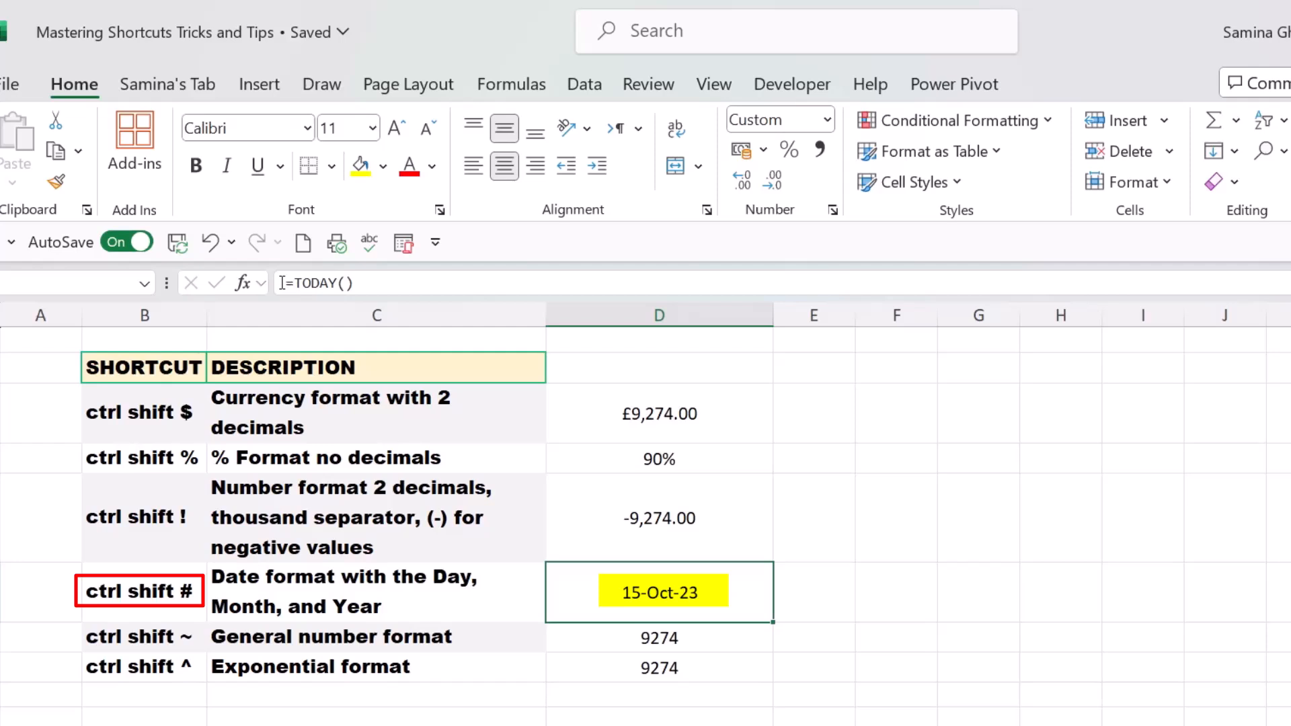
key(Down)
key(Up)
key(Down)
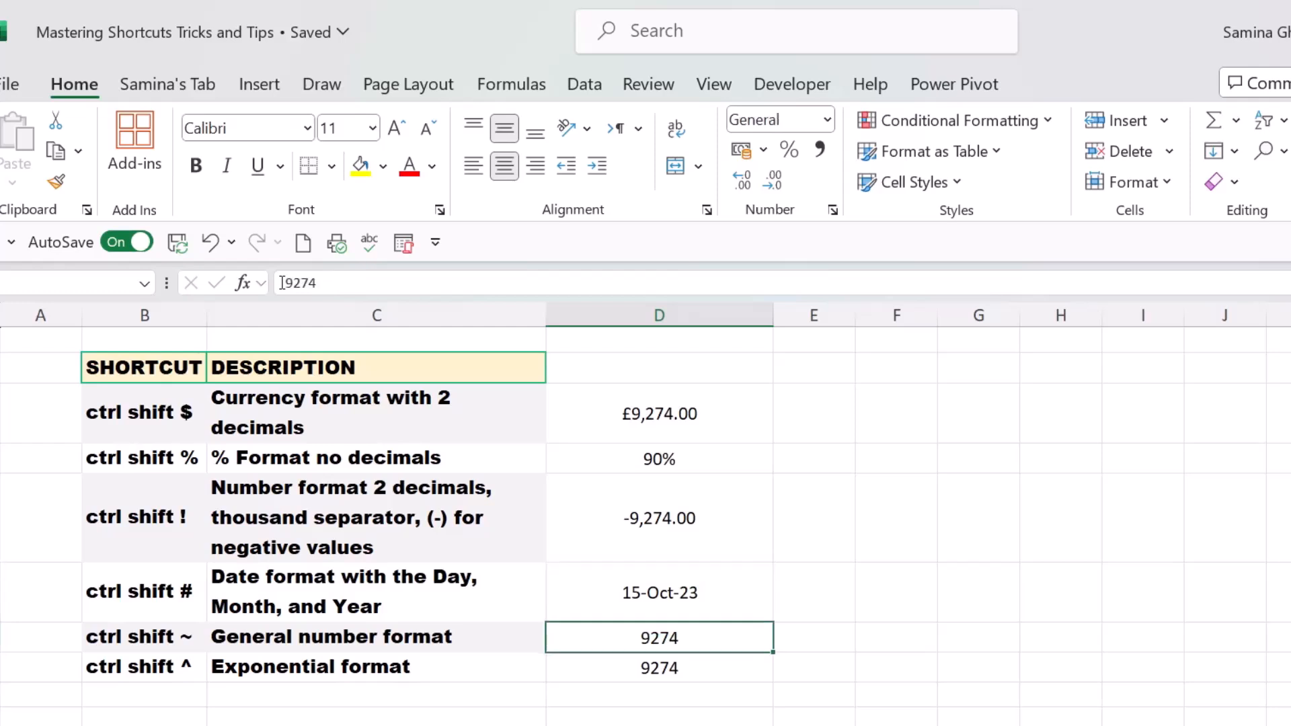
Step: Copy the currency-formatted value into column D of the General number format row and reset that cell to General format
key(Up)
key(Up)
key(Up)
key(Up)
key(ctrl+c)
click(681, 632)
key(ctrl+v)
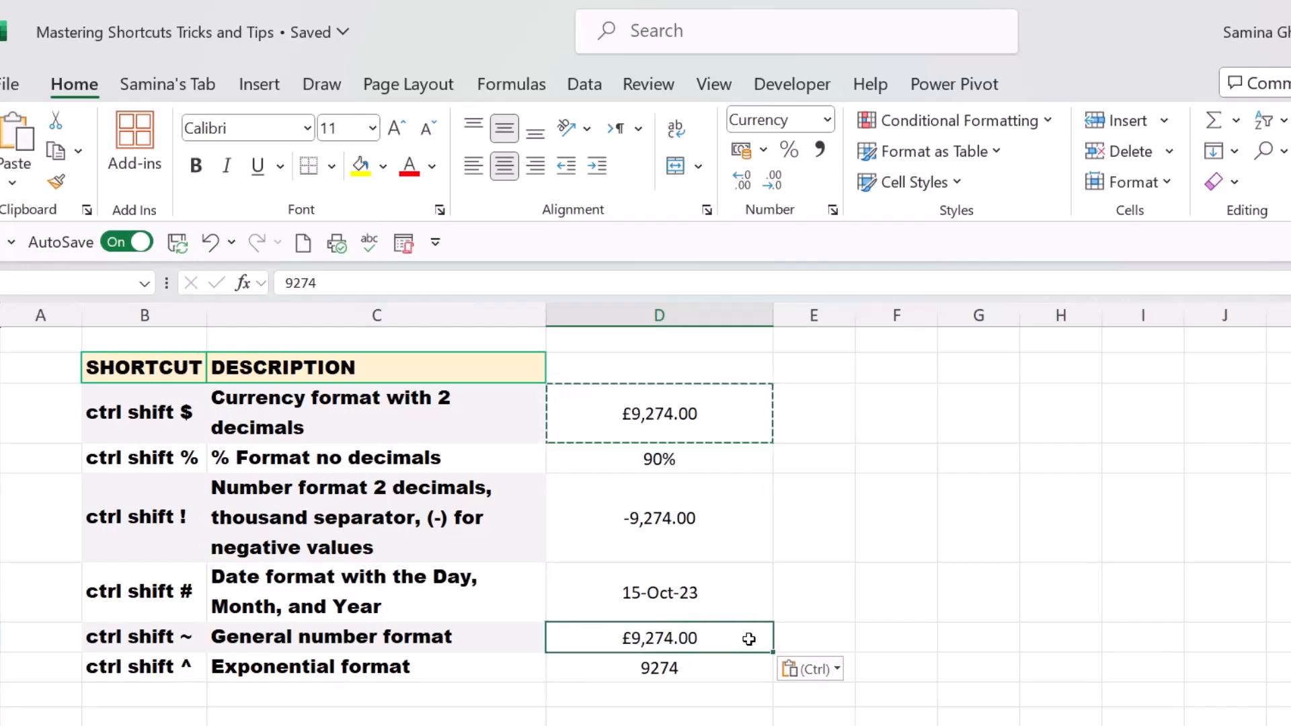
key(ctrl+shift+asciitilde)
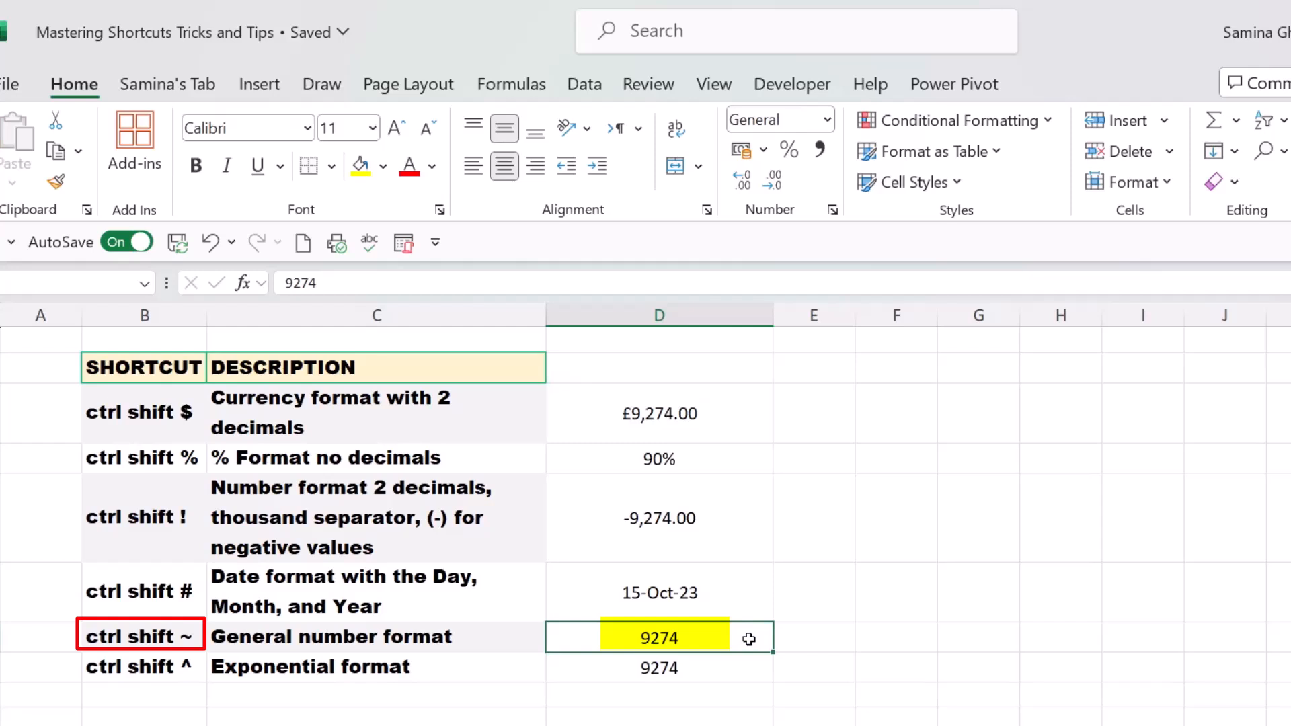
Step: Apply the exponential (Scientific) format to the column D value in the Exponential format row
key(Down)
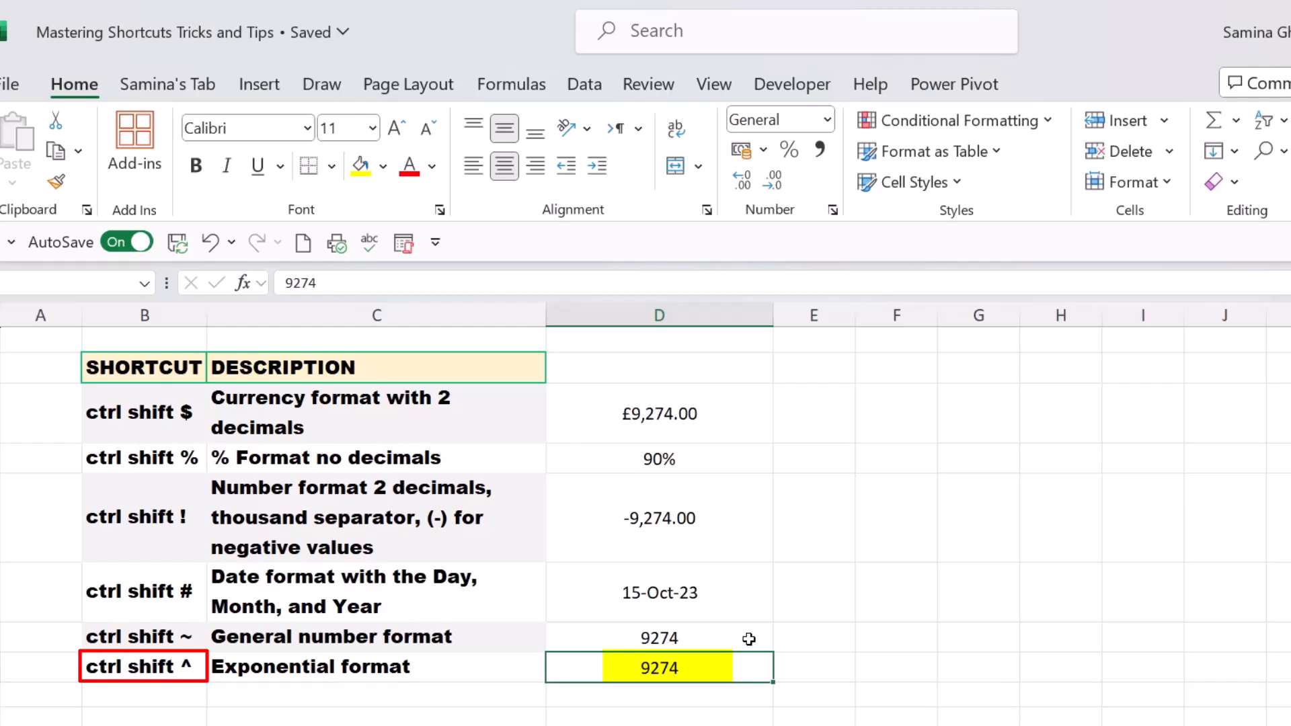
key(F2)
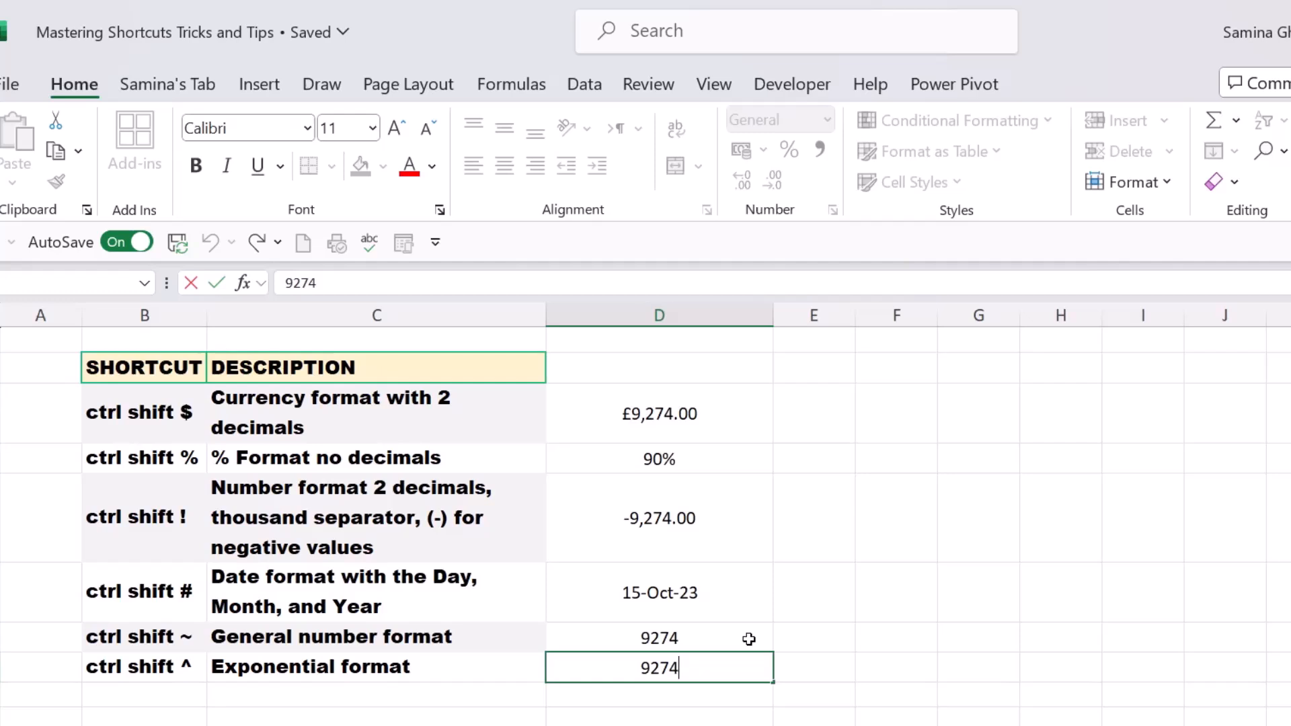
key(Escape)
key(ctrl+shift+asciicircum)
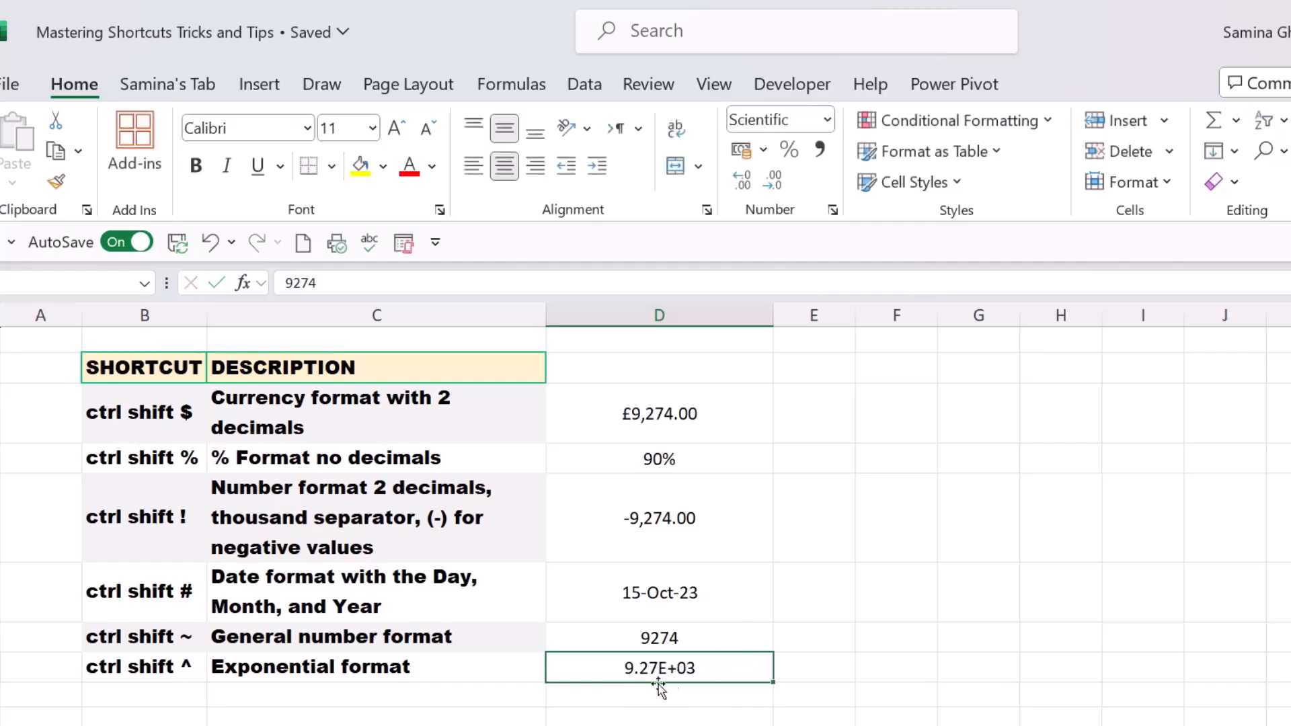
click(702, 697)
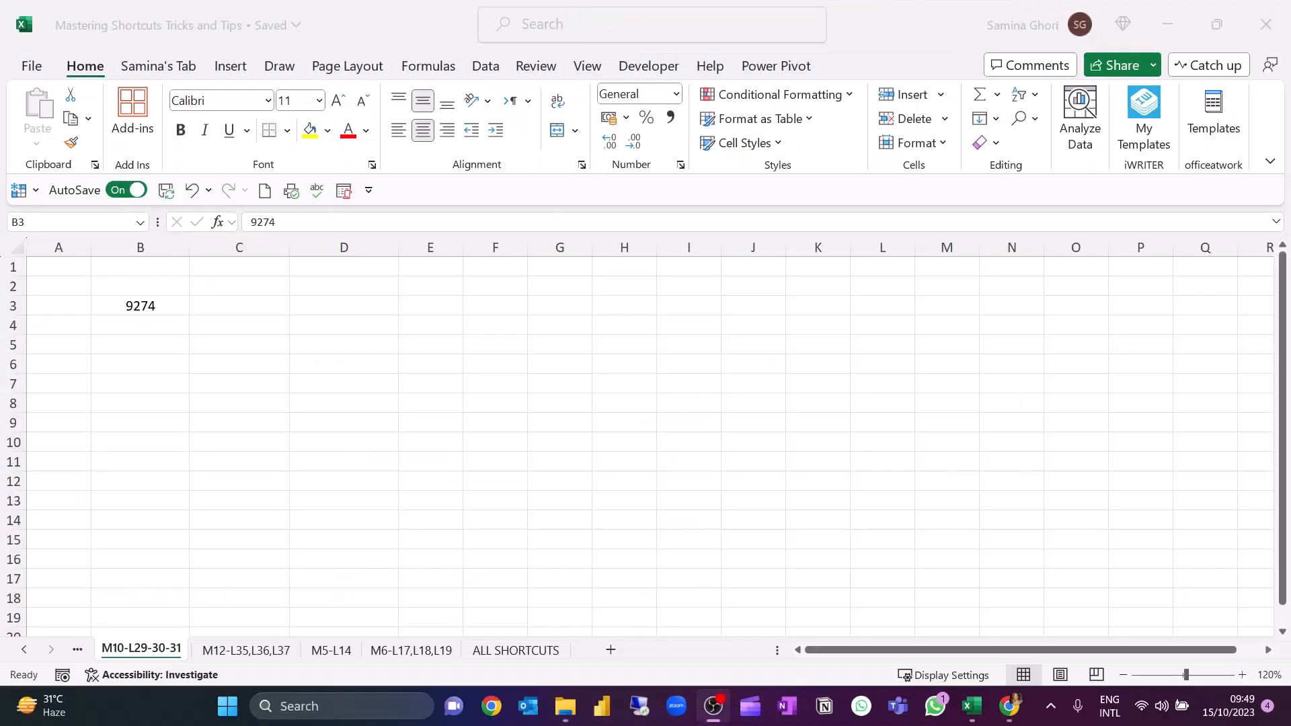
Step: Format cell B3 as Number with the 1000 separator and 0 decimal places through the Format Cells dialog
click(176, 308)
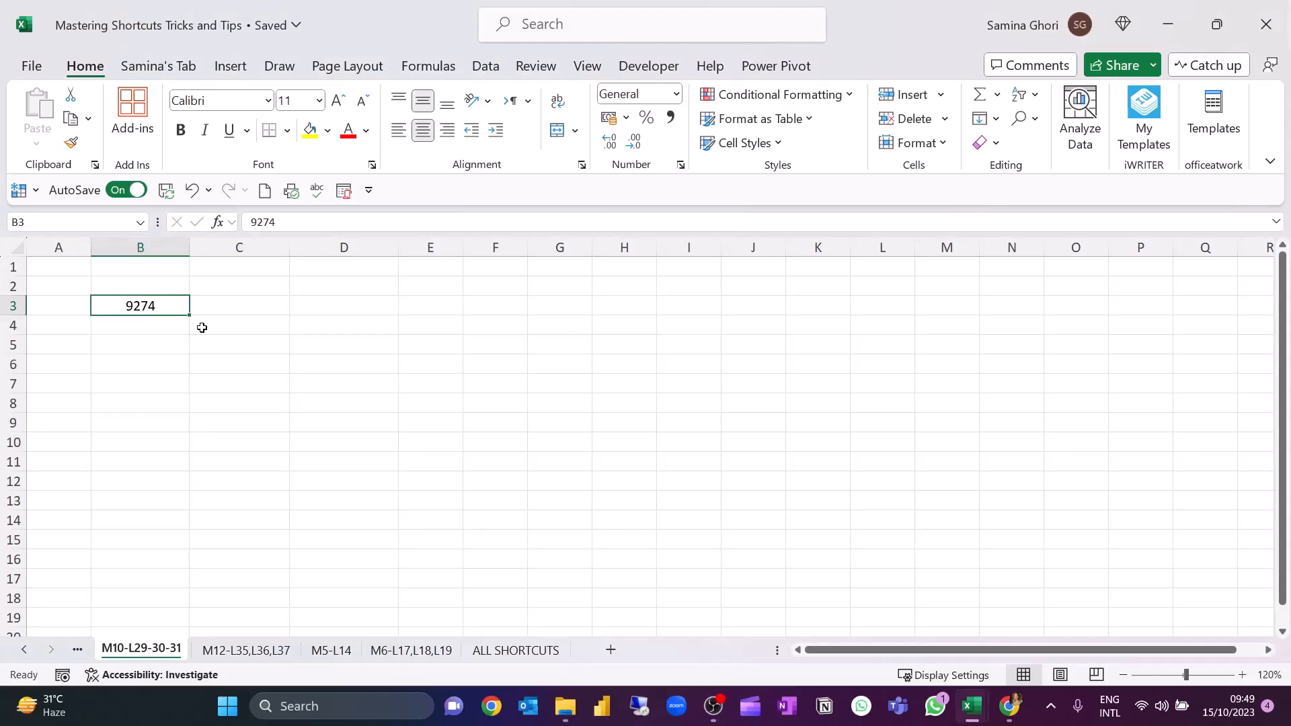
key(ctrl+1)
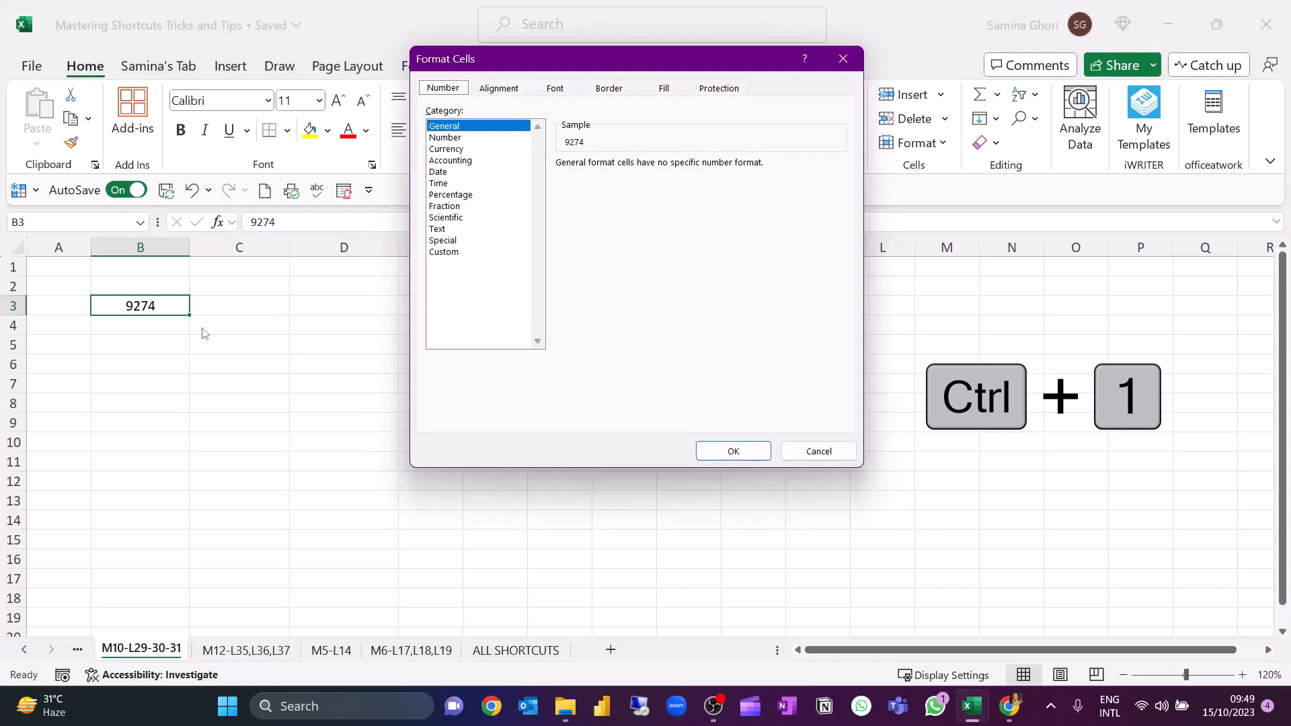
drag(716, 67, 600, 162)
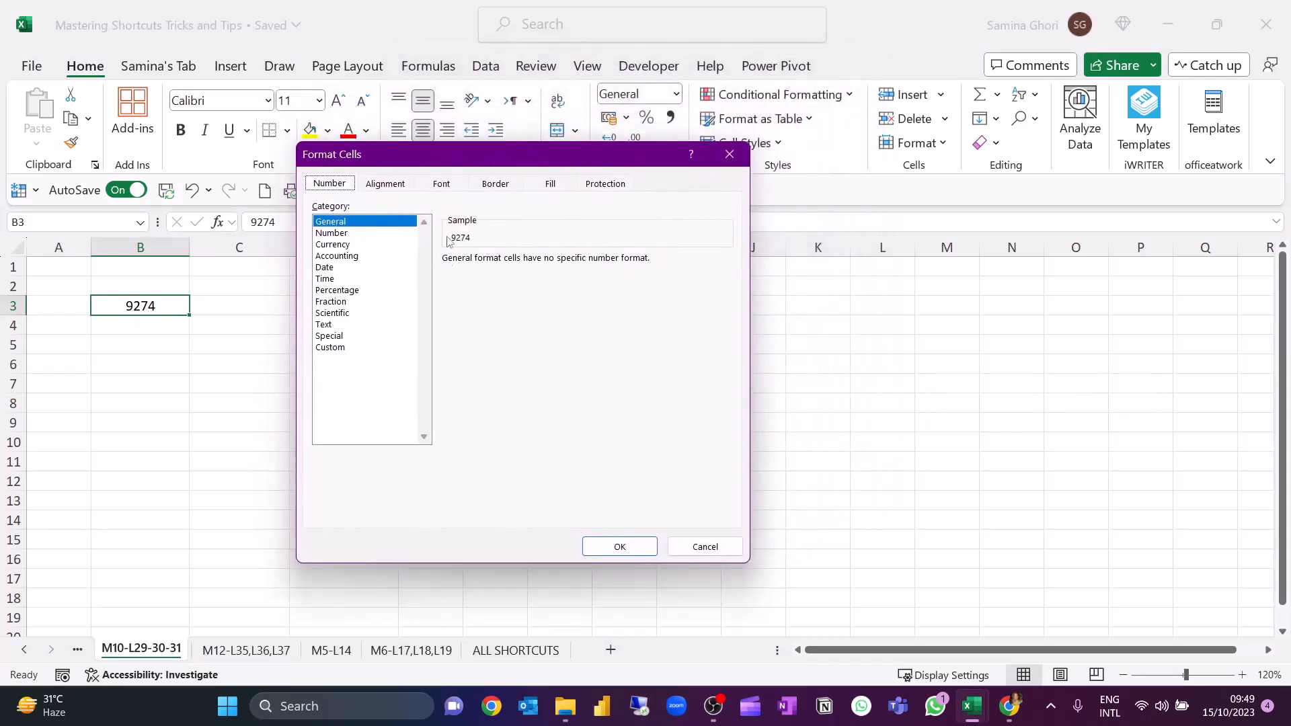
click(354, 234)
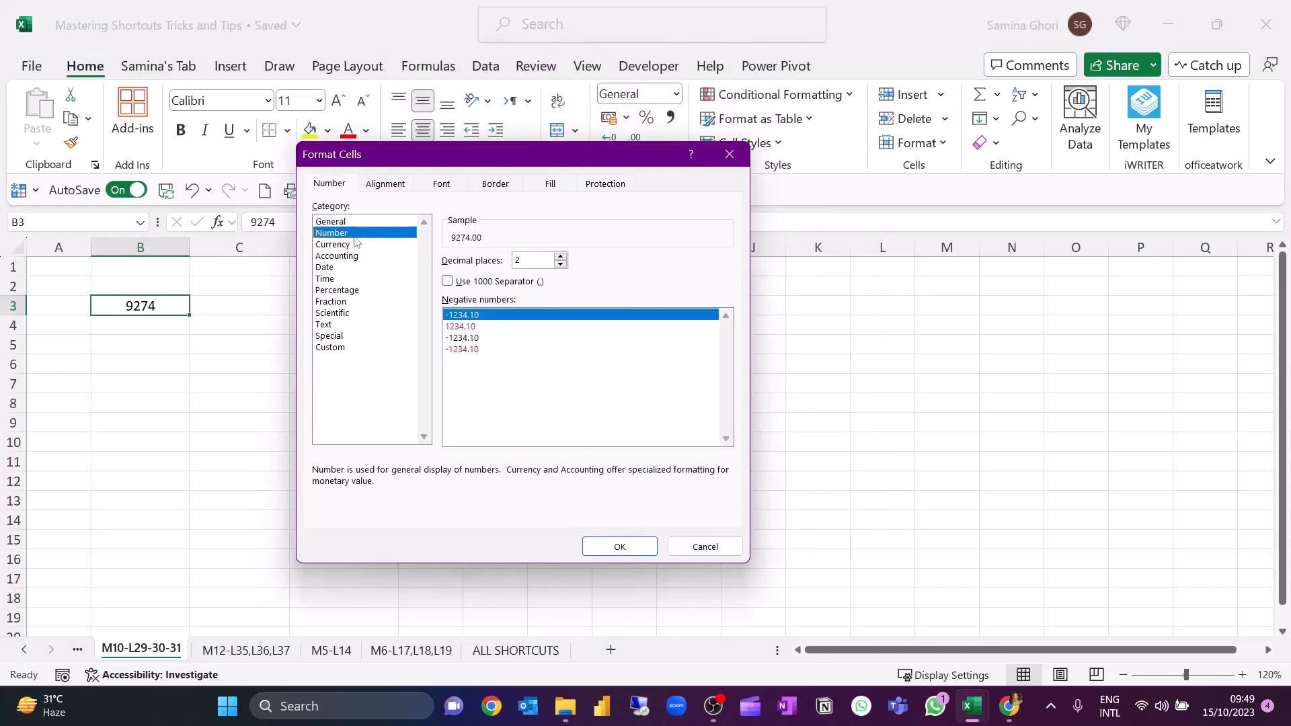
click(476, 282)
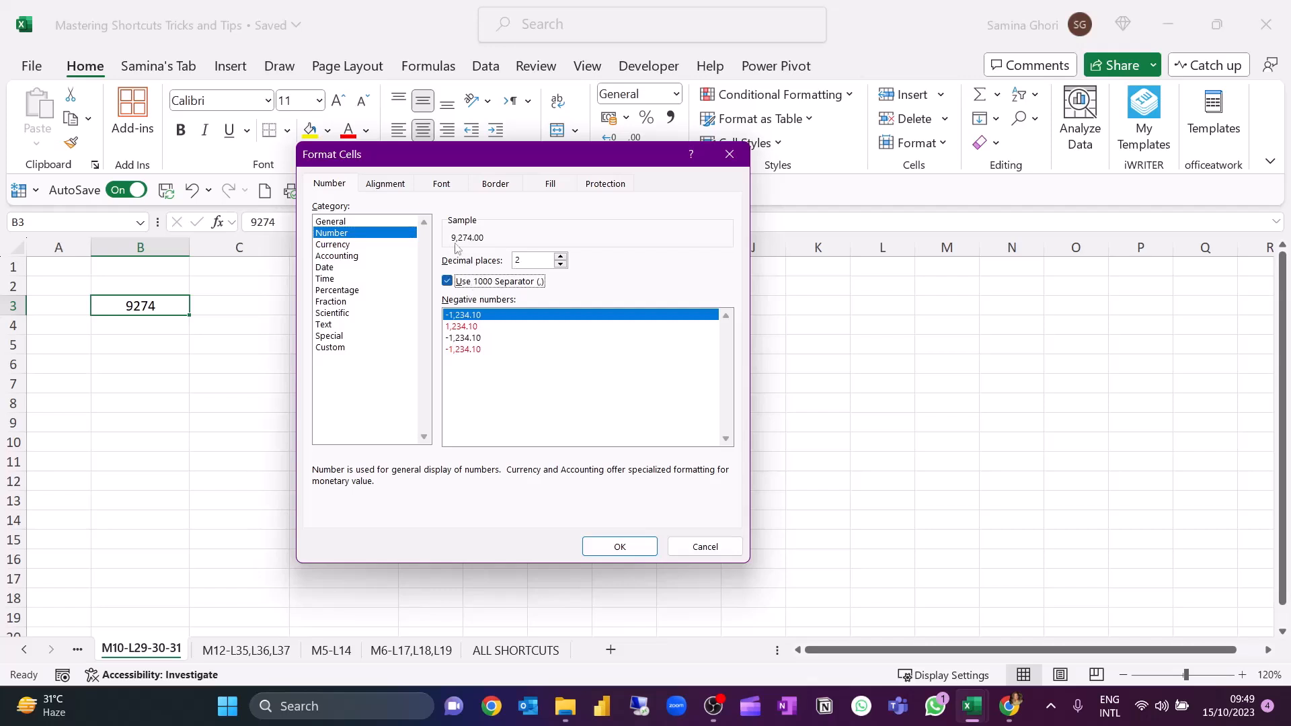
click(540, 261)
key(BackSpace)
key(Return)
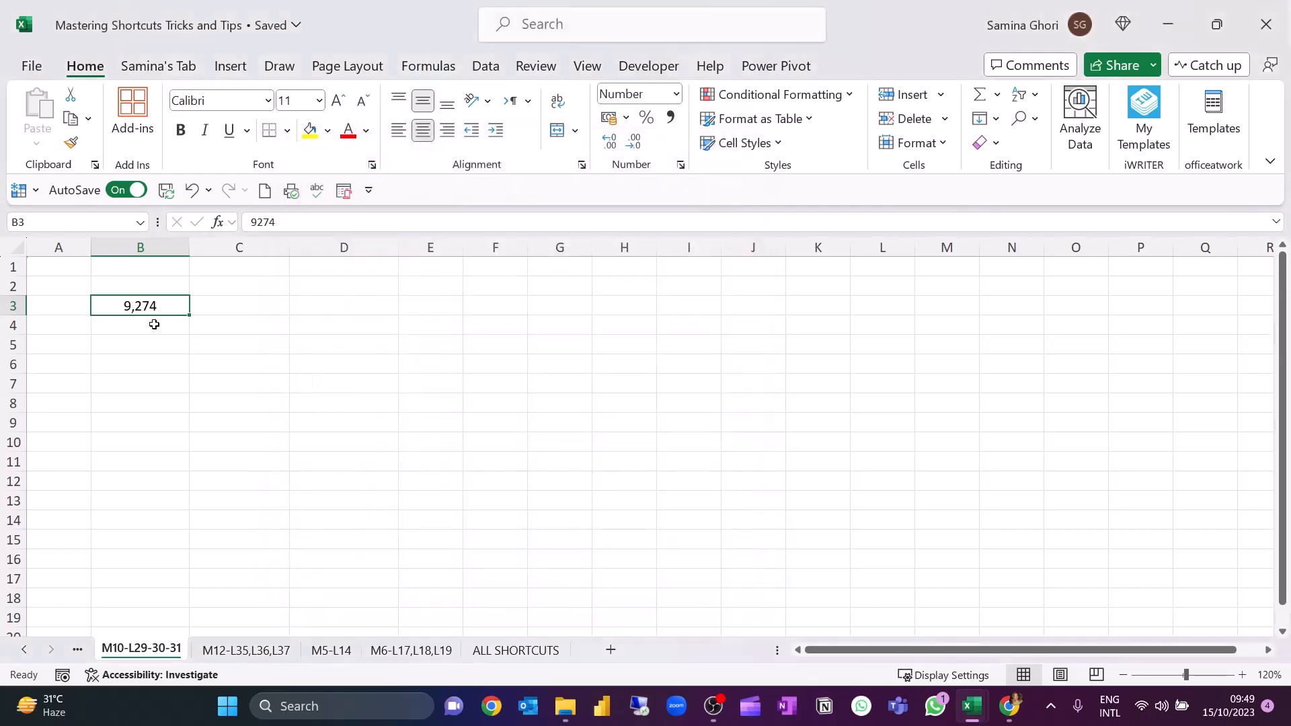
Step: Switch cell B3's format category to Currency in Format Cells, trying the symbol None and then £
key(ctrl+1)
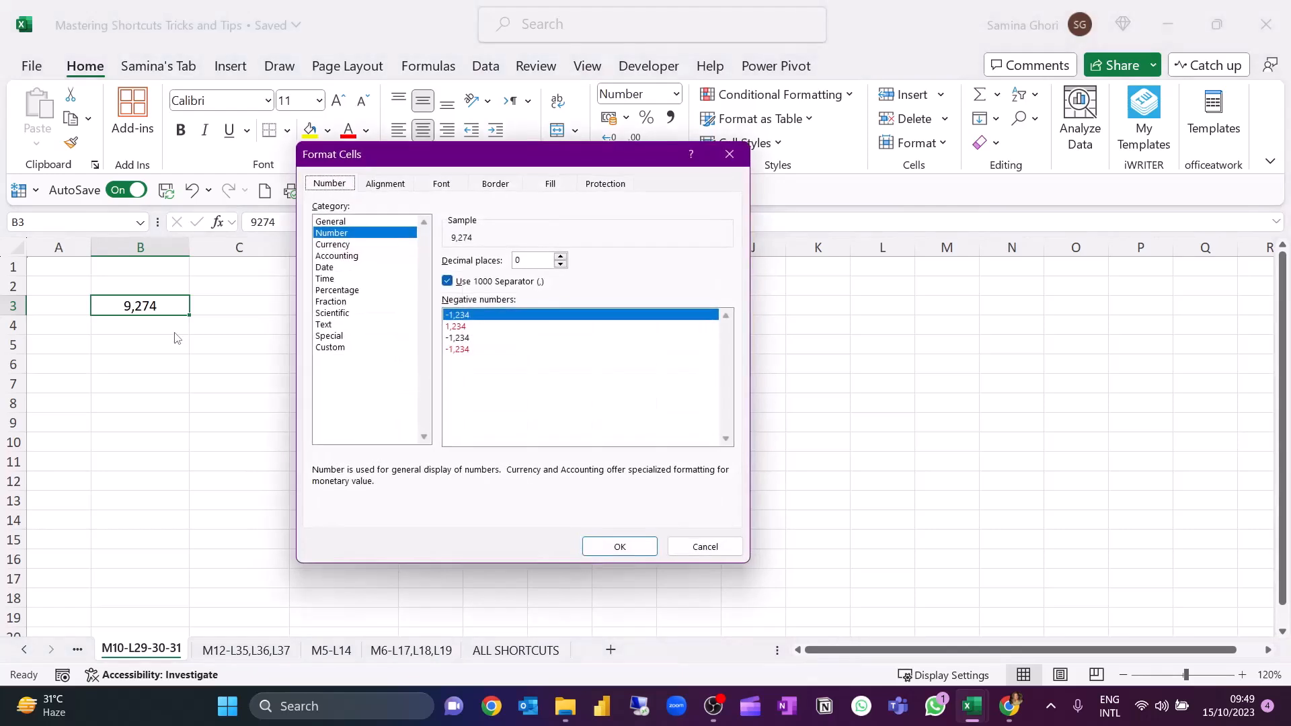
click(365, 246)
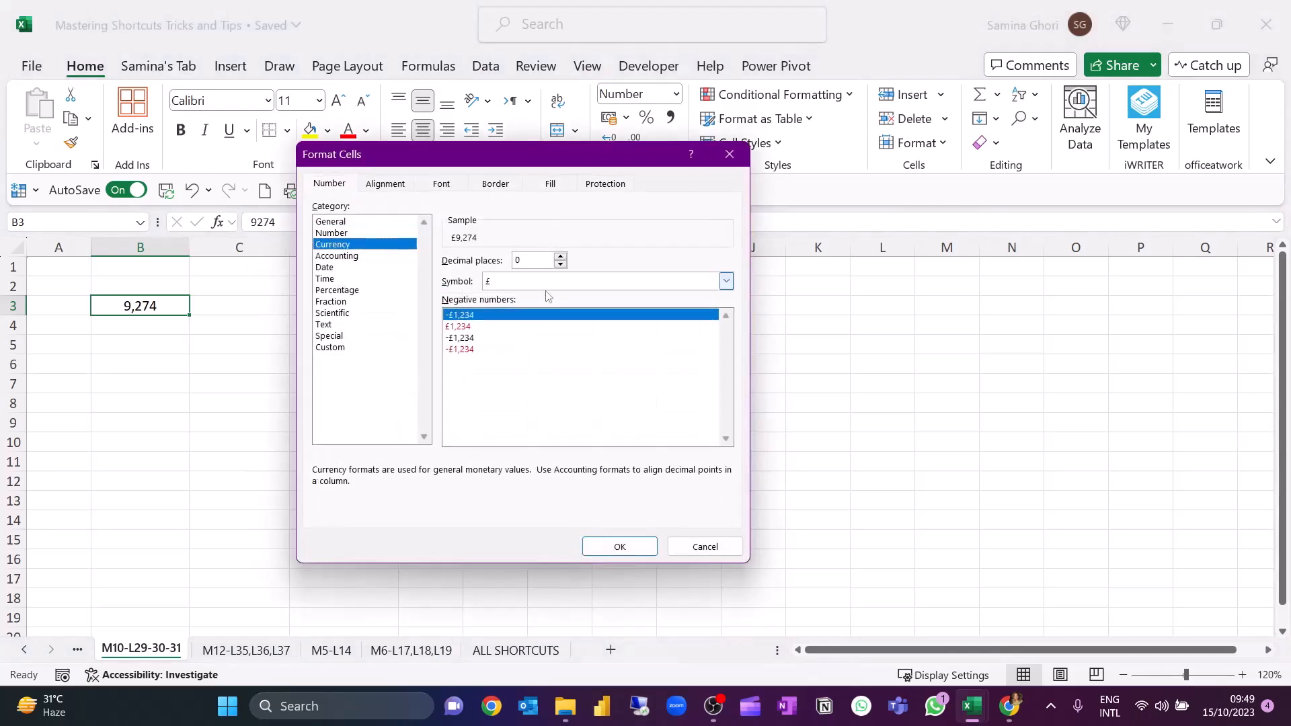
click(726, 282)
click(675, 296)
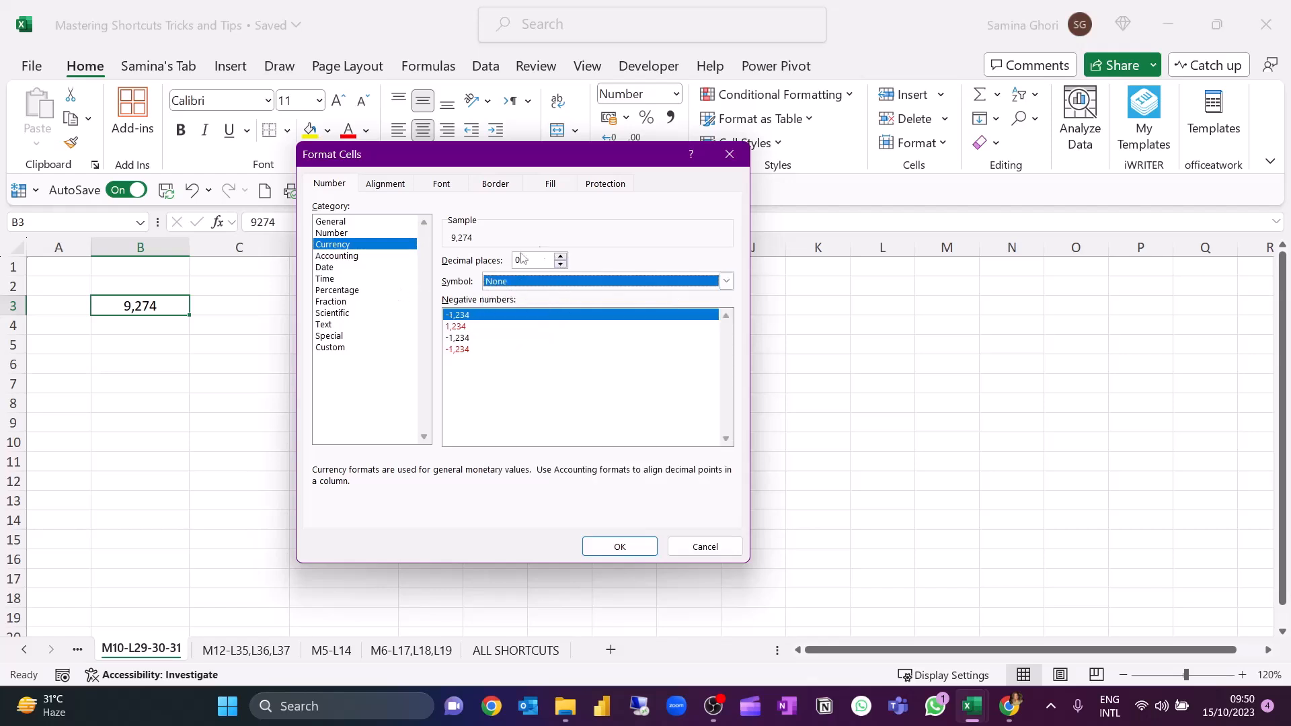
click(678, 283)
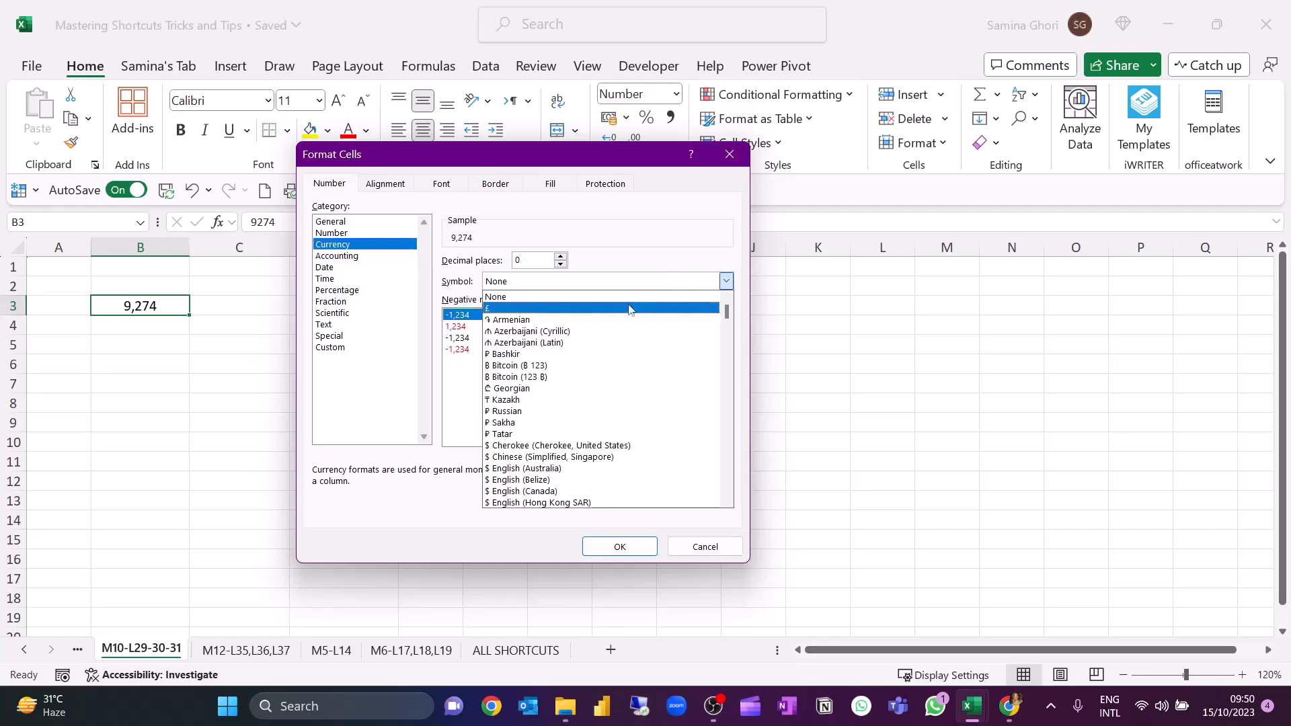
click(628, 309)
click(664, 283)
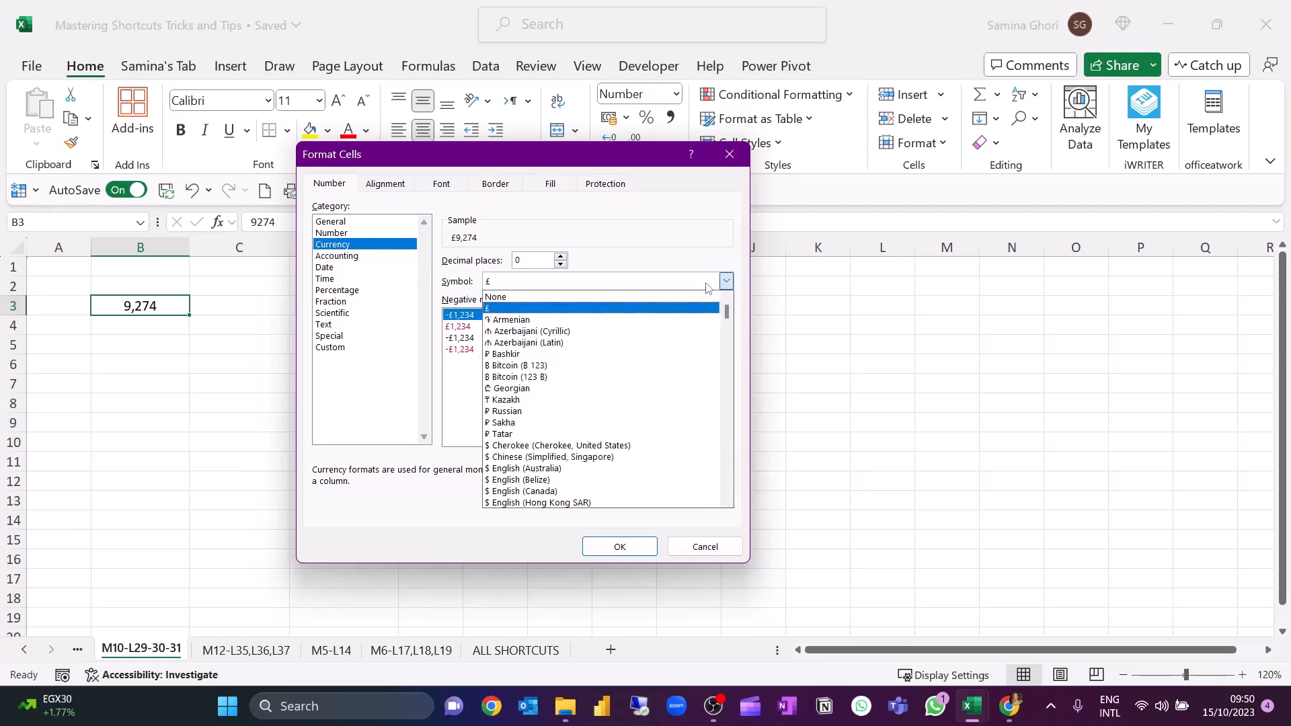
click(665, 284)
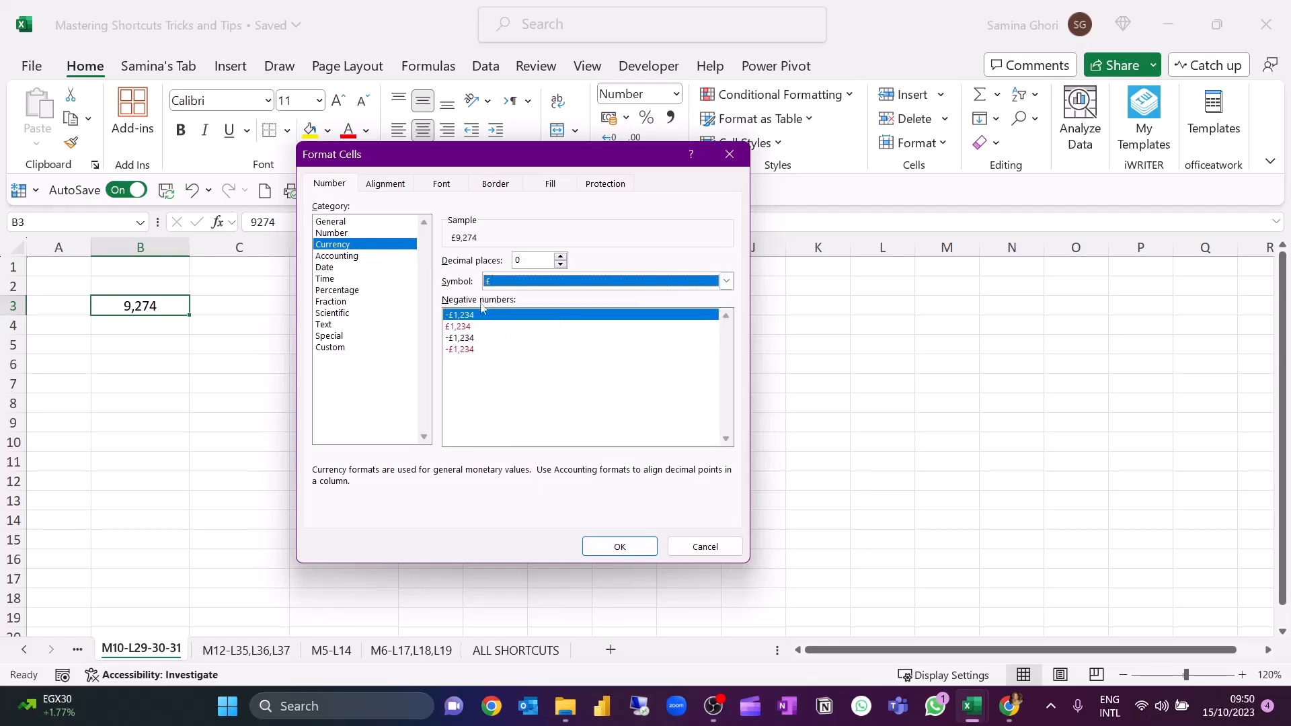
Step: Set B3's currency symbol to $ English (United States) with 2 decimal places and apply the format
click(700, 281)
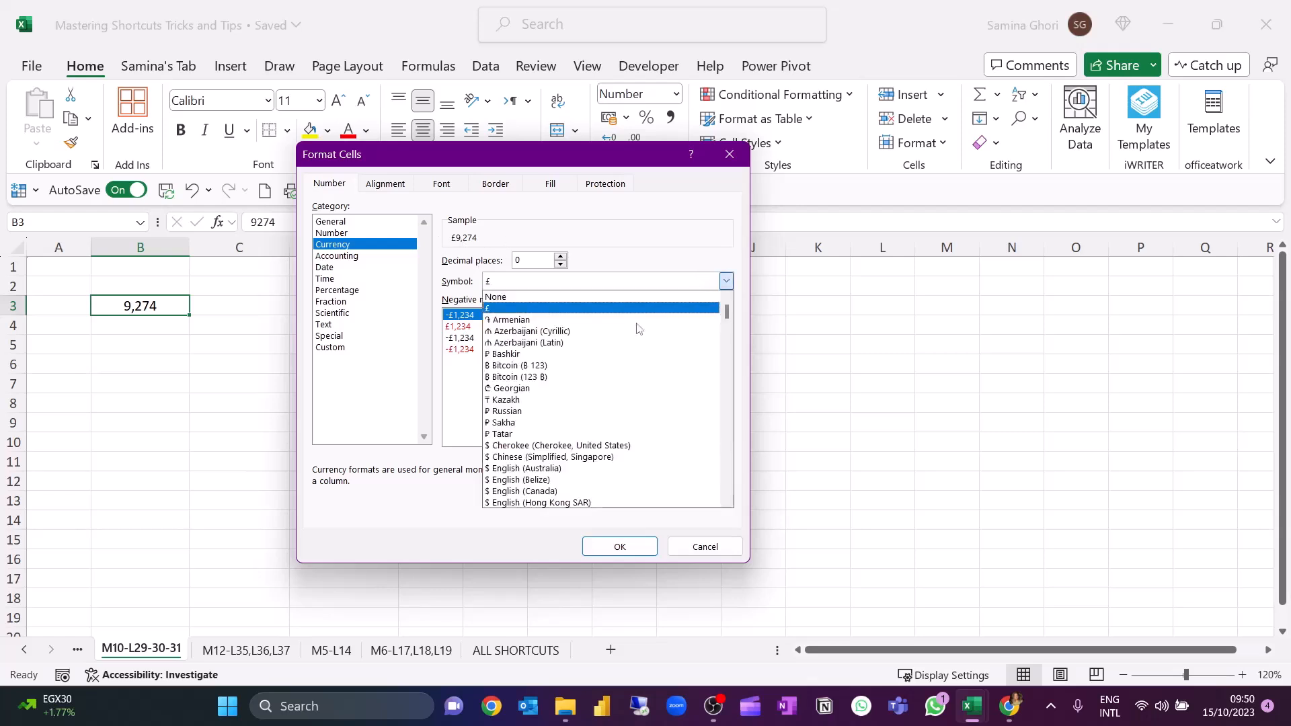
scroll(577, 430, down, 4)
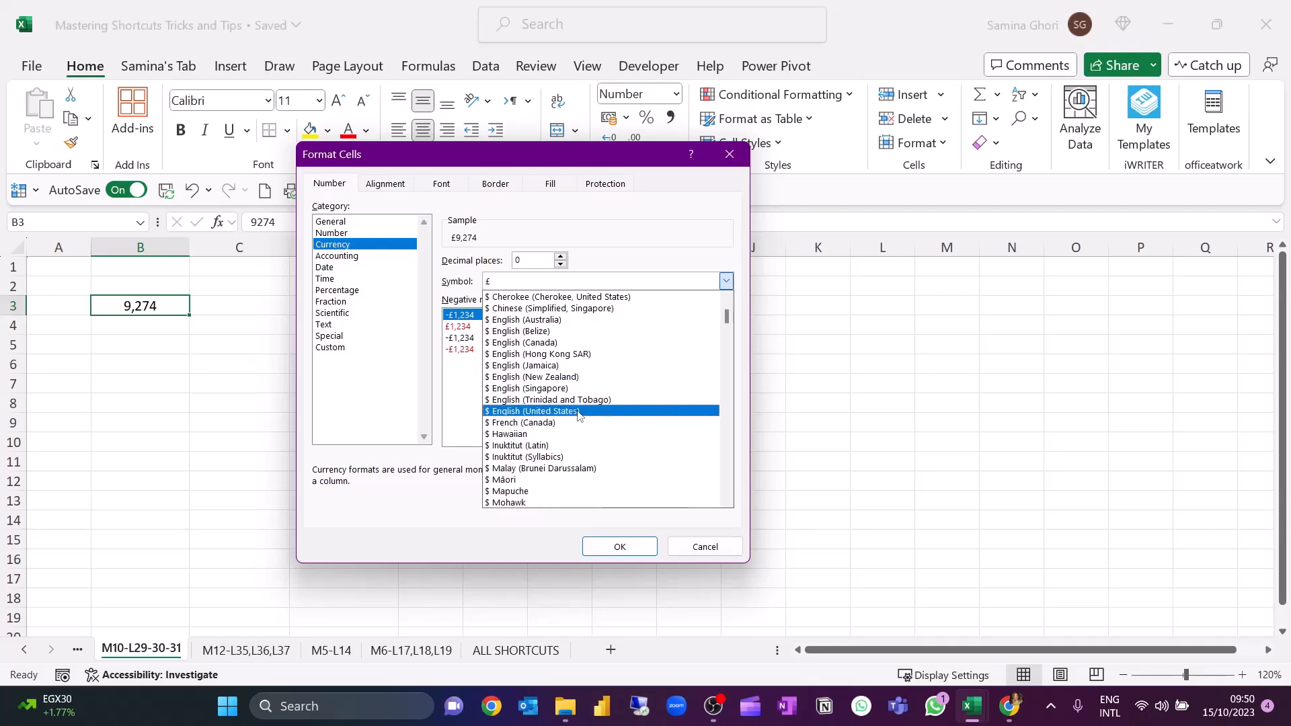
click(577, 412)
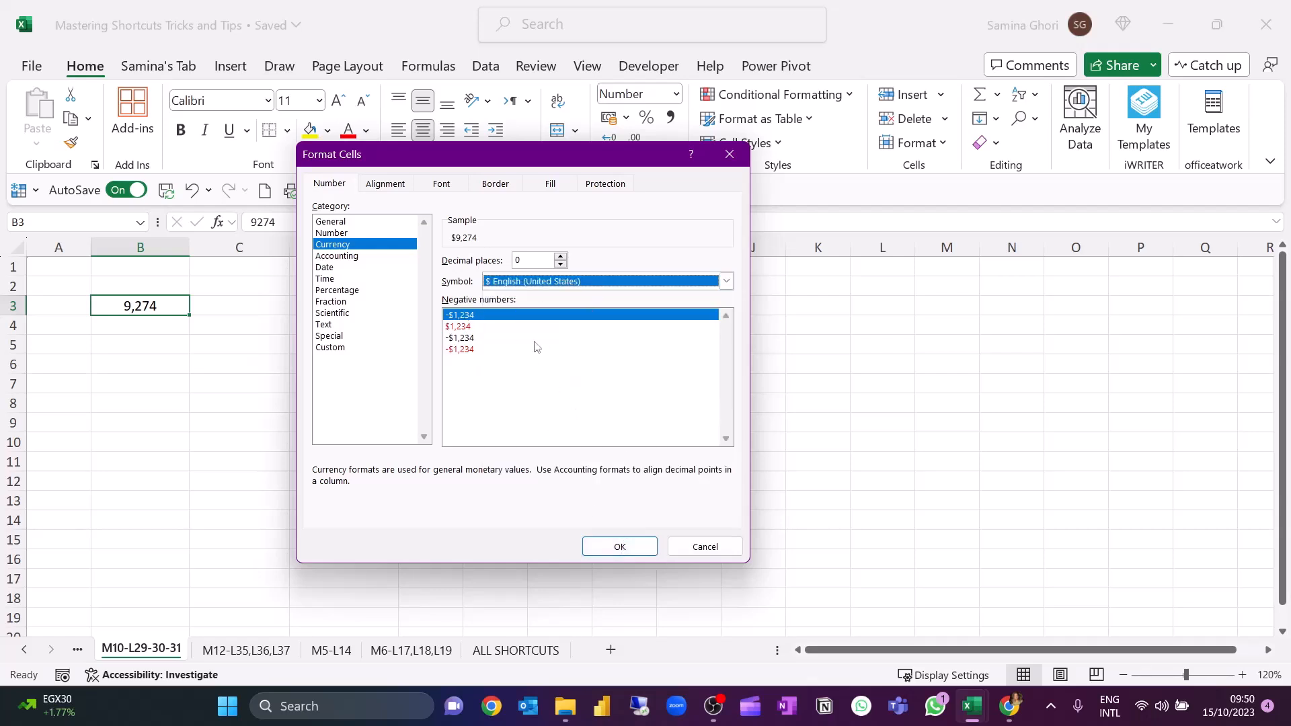
click(541, 261)
text(2)
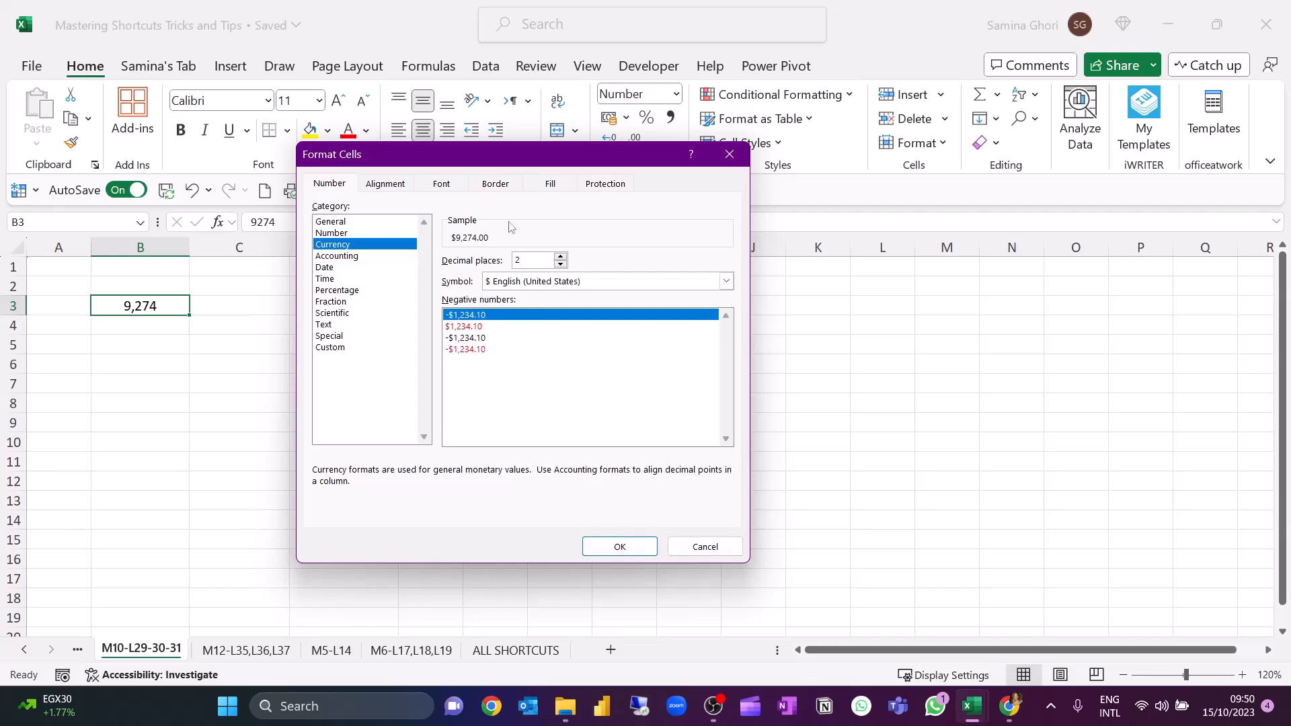
click(622, 546)
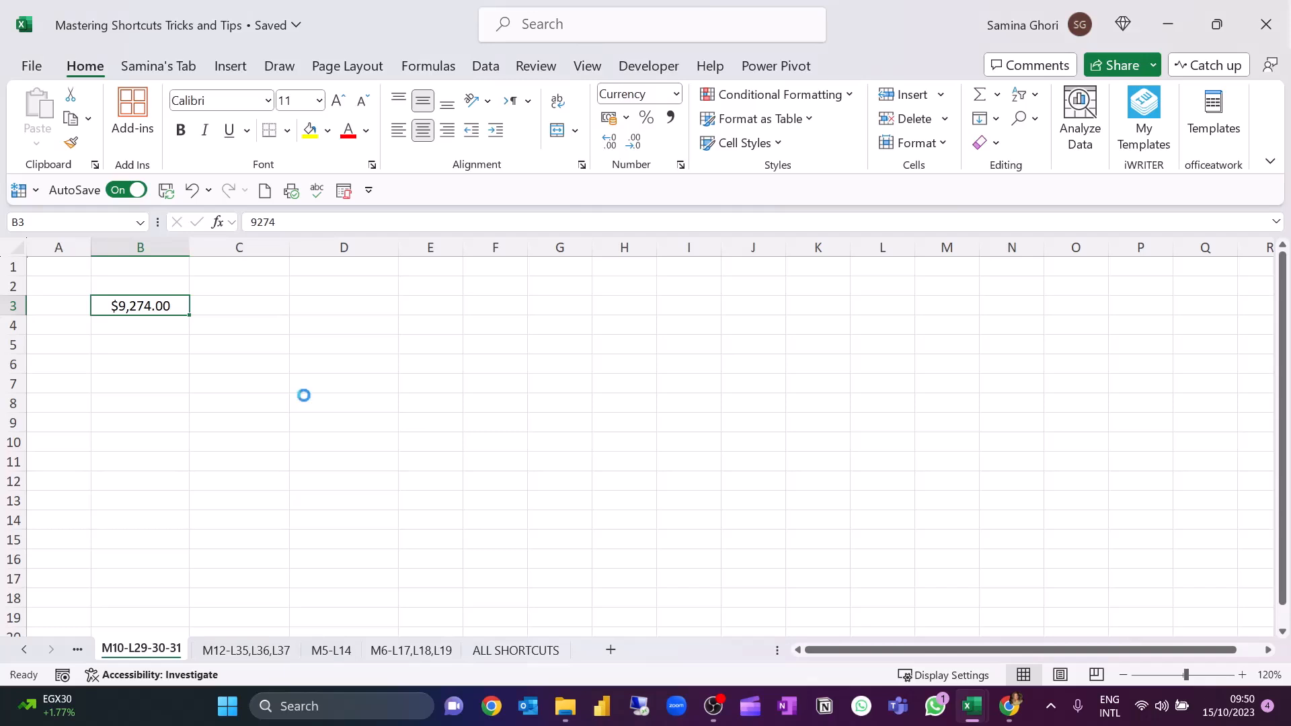
Step: Copy the formatted value from cell B3 into cell B5
key(ctrl+c)
click(156, 347)
key(ctrl+v)
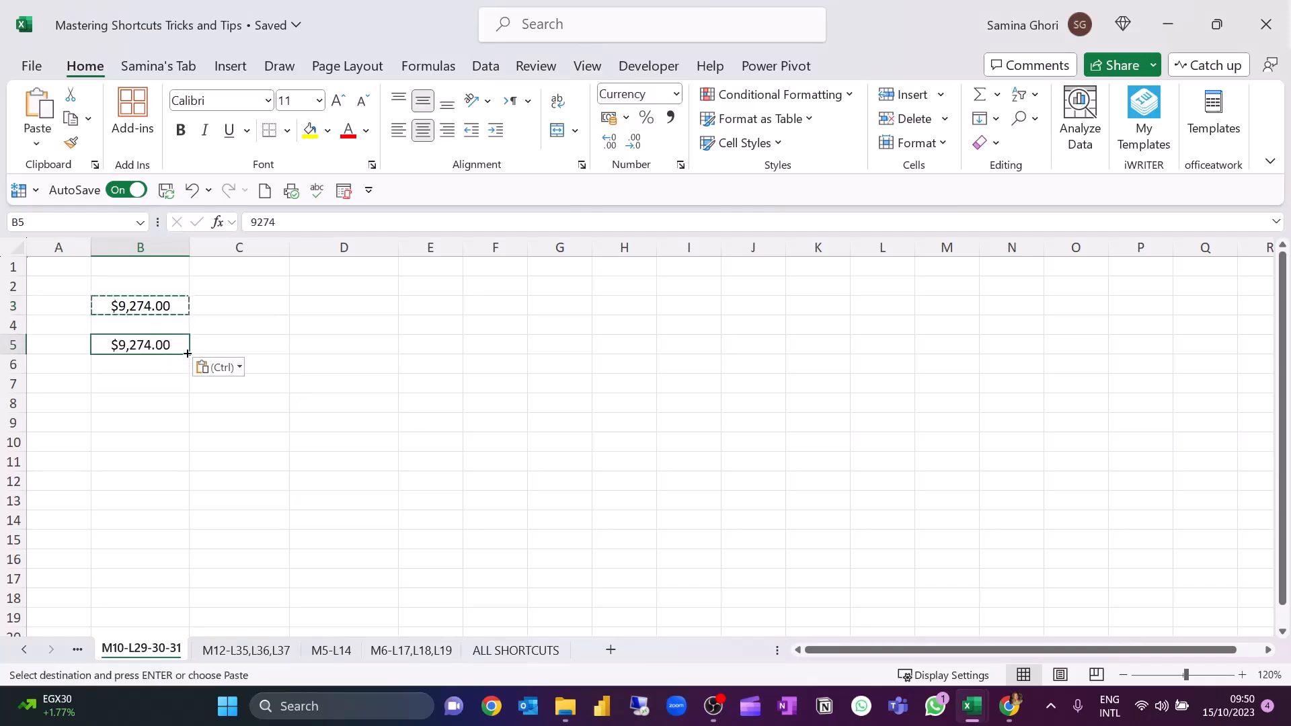
Step: Format cell B5 as Accounting with the $ English (United States) symbol and 2 decimal places
key(ctrl+1)
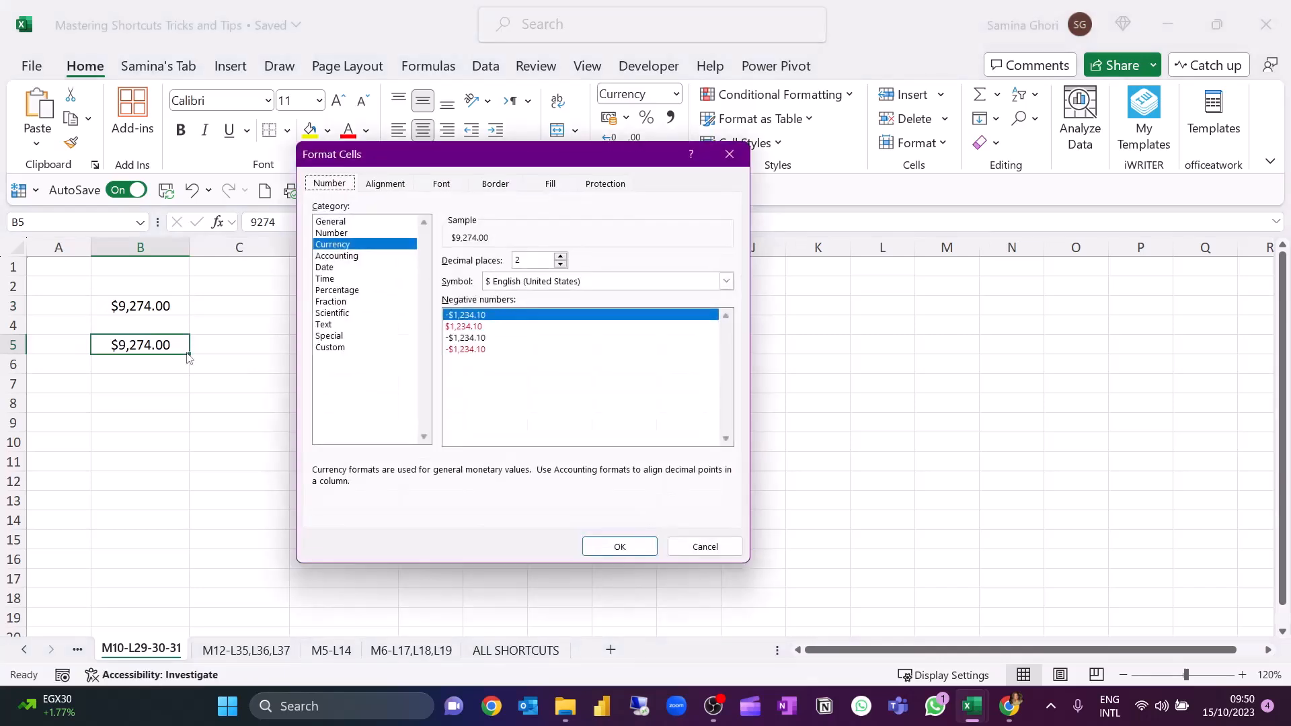
click(382, 257)
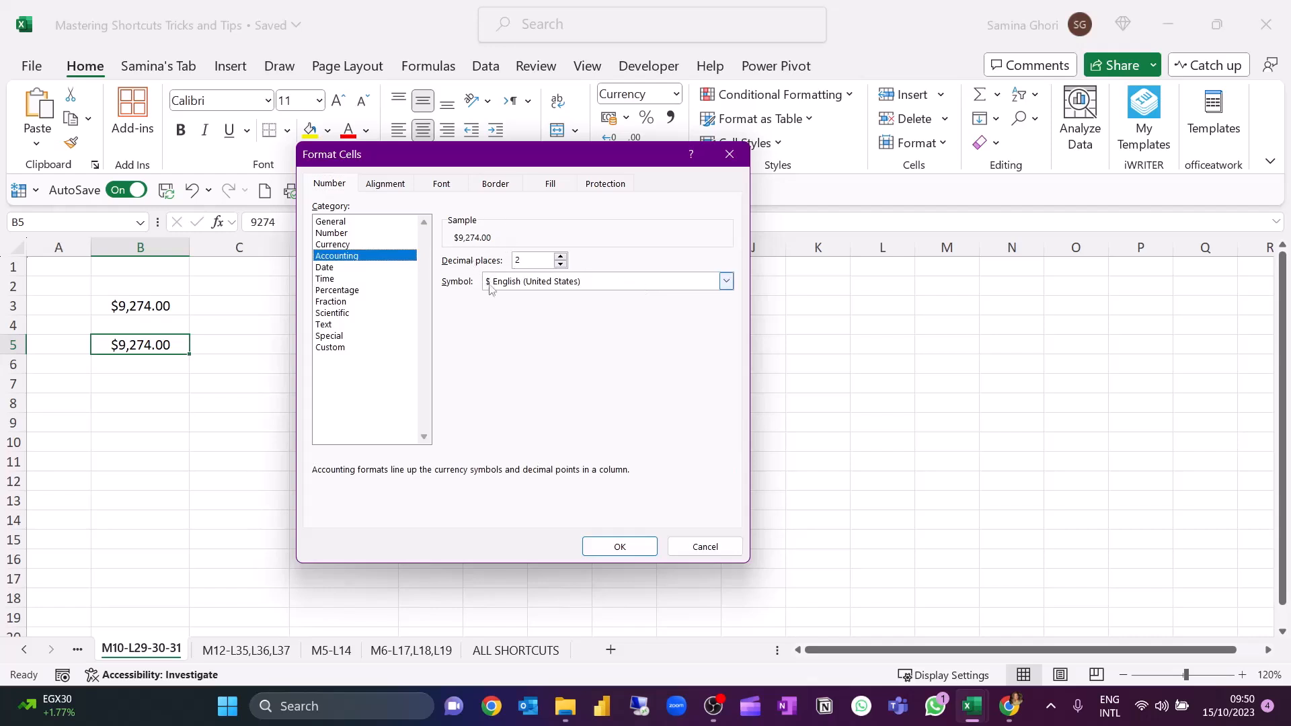
click(620, 546)
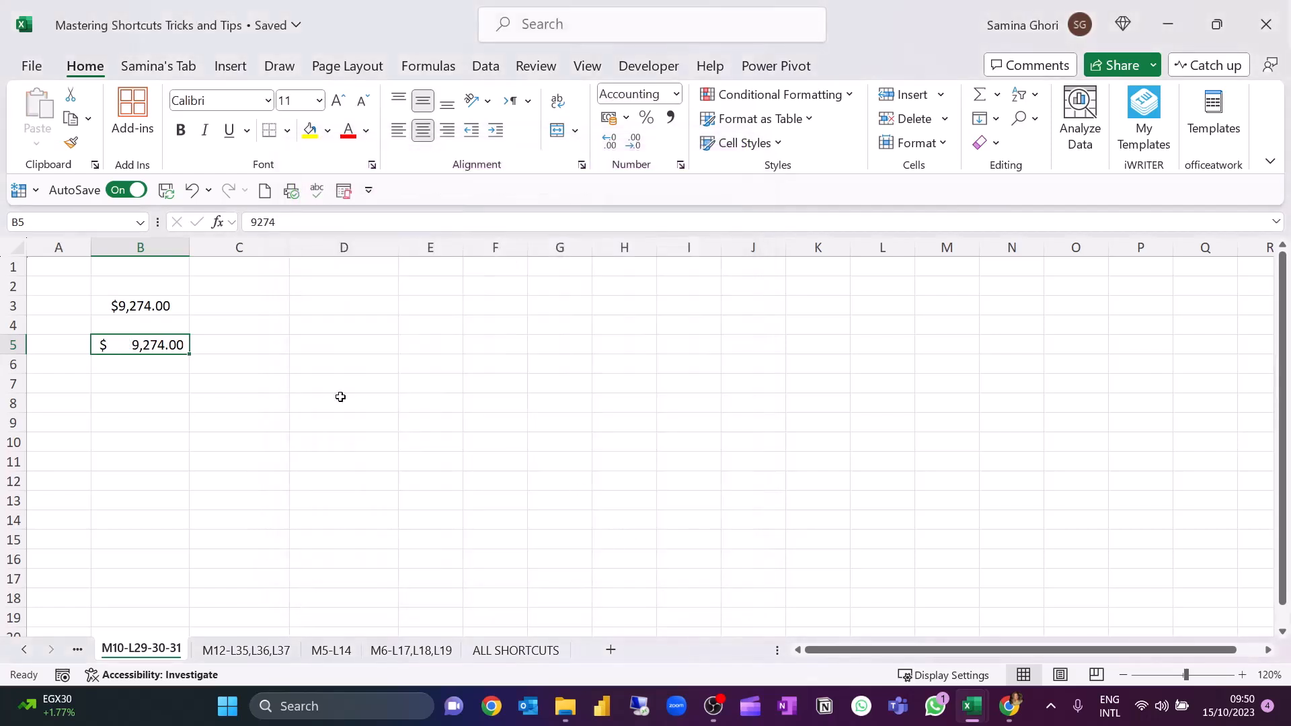
click(197, 386)
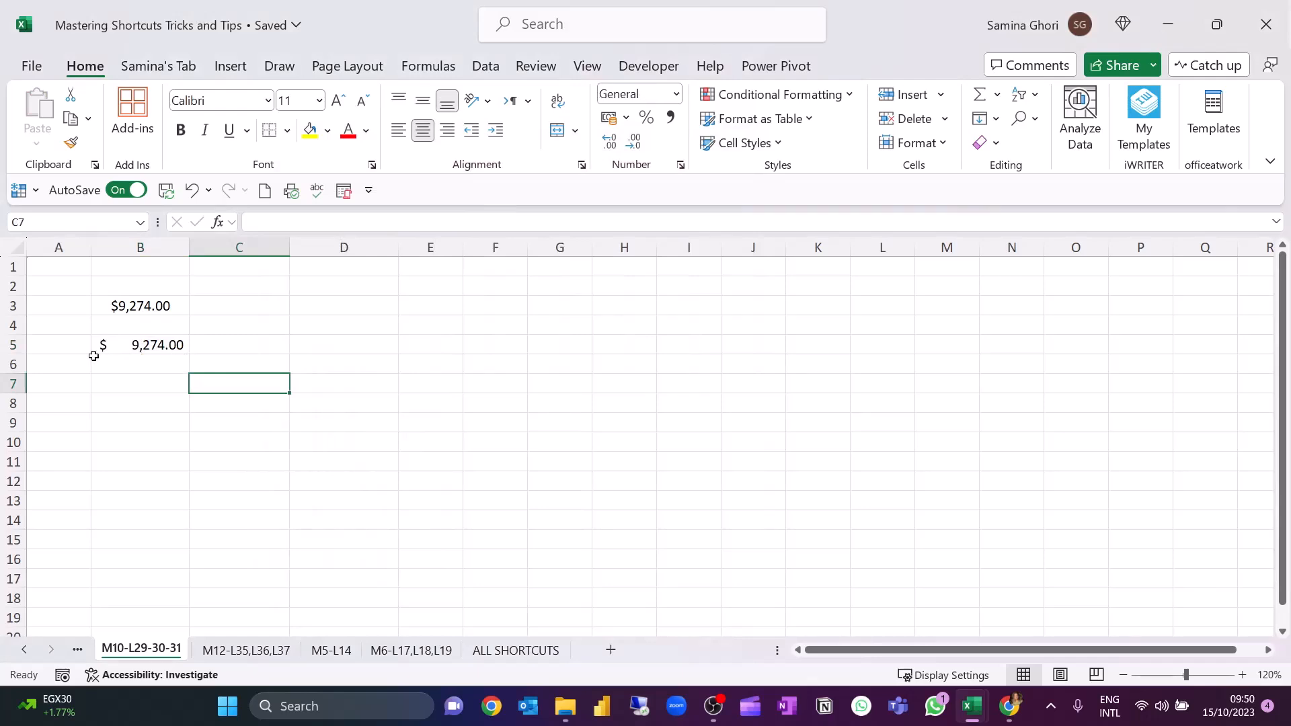
Step: Compare cells B3 and B5, checking the underlying number stored in B5 without changing it
click(154, 346)
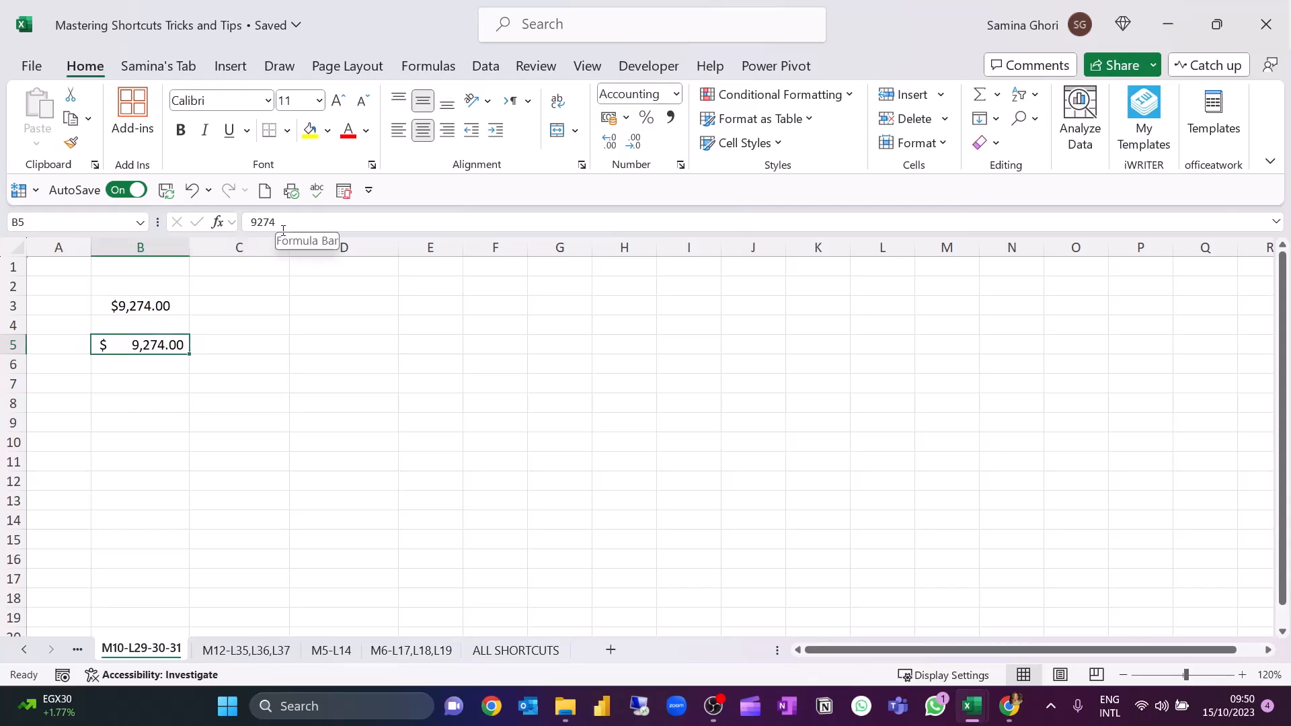
click(161, 300)
click(135, 347)
key(F2)
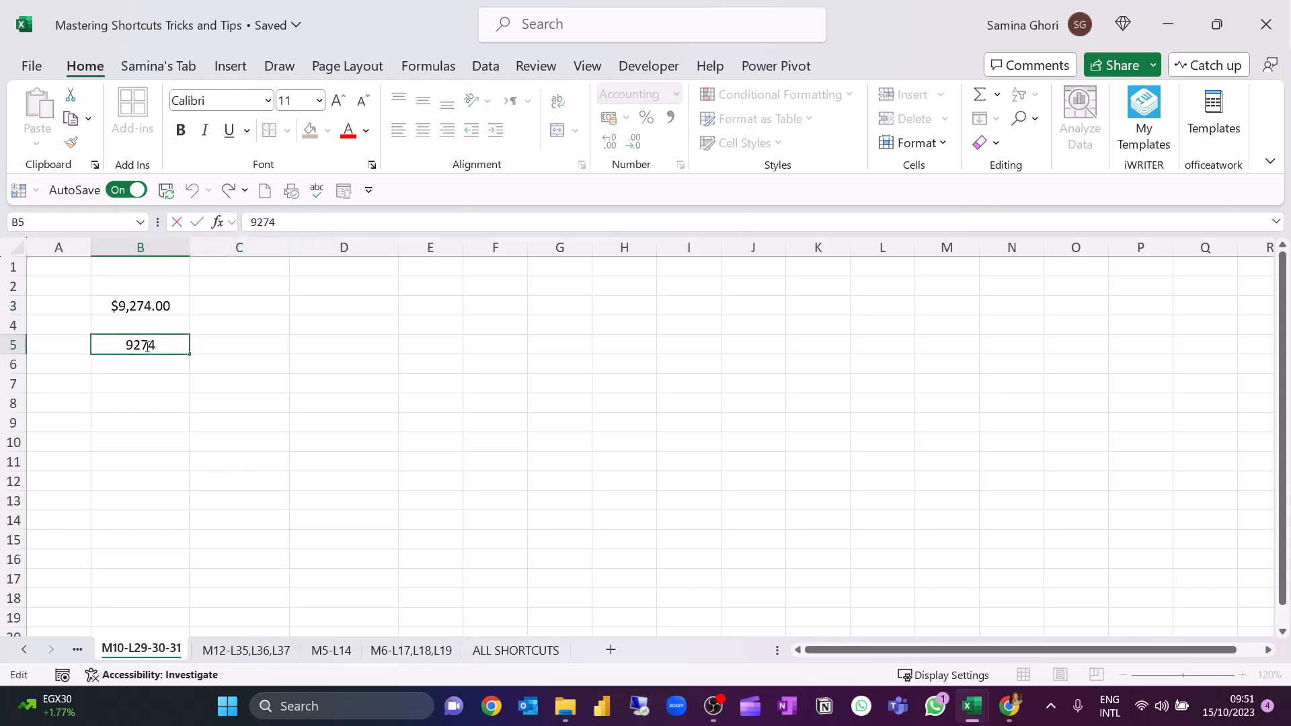
key(Escape)
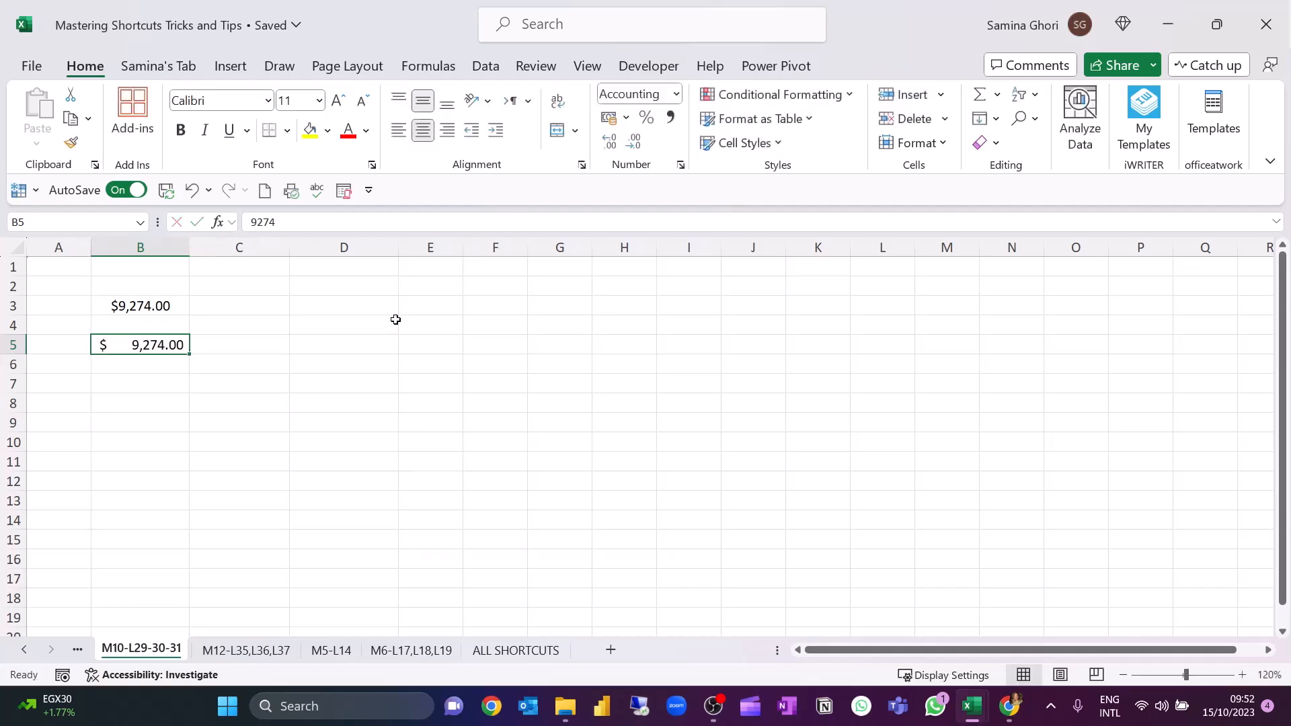
Step: Switch cell B5's format category to Currency in Format Cells and try the two red negative-number styles
key(ctrl+1)
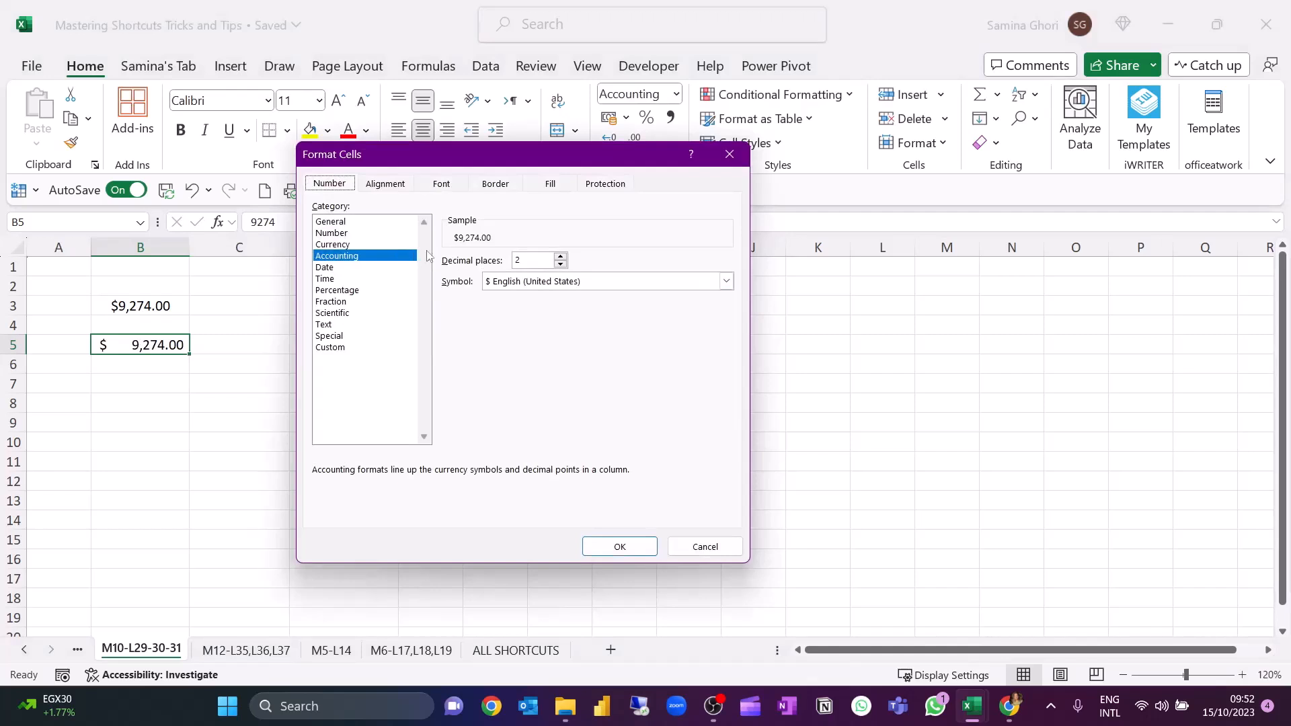
click(355, 246)
click(484, 328)
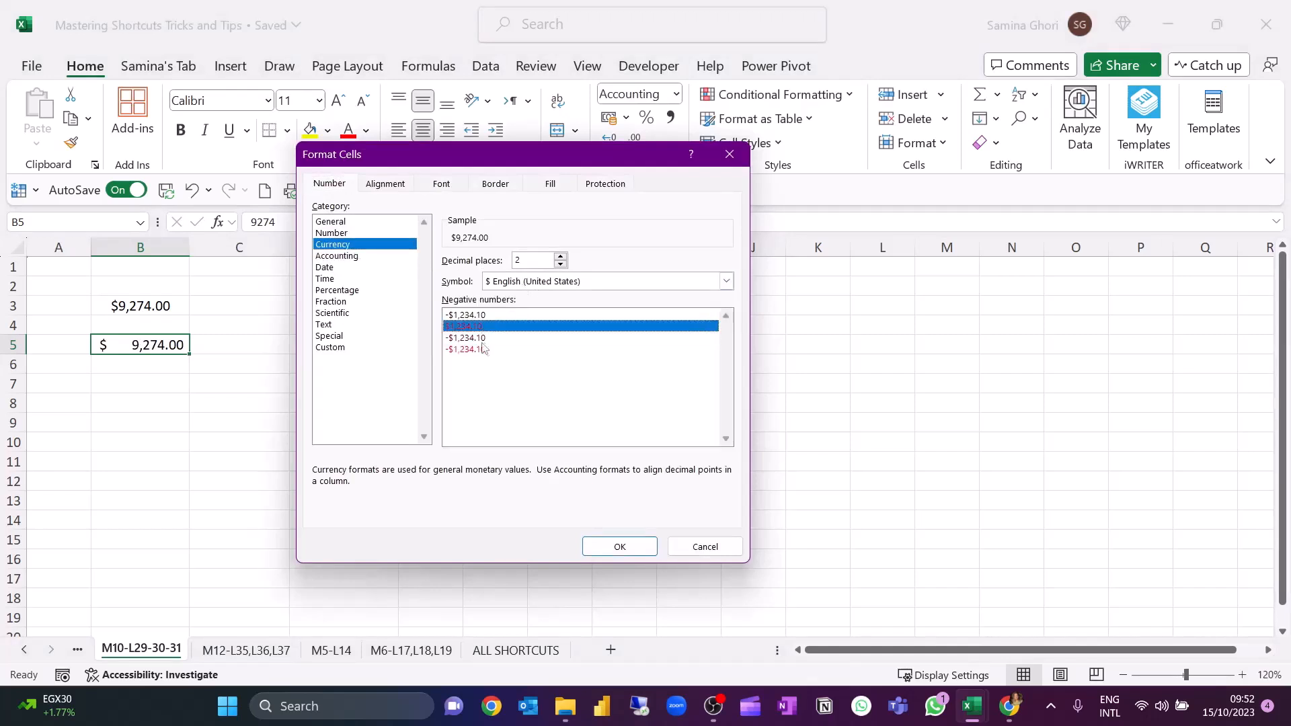
click(484, 349)
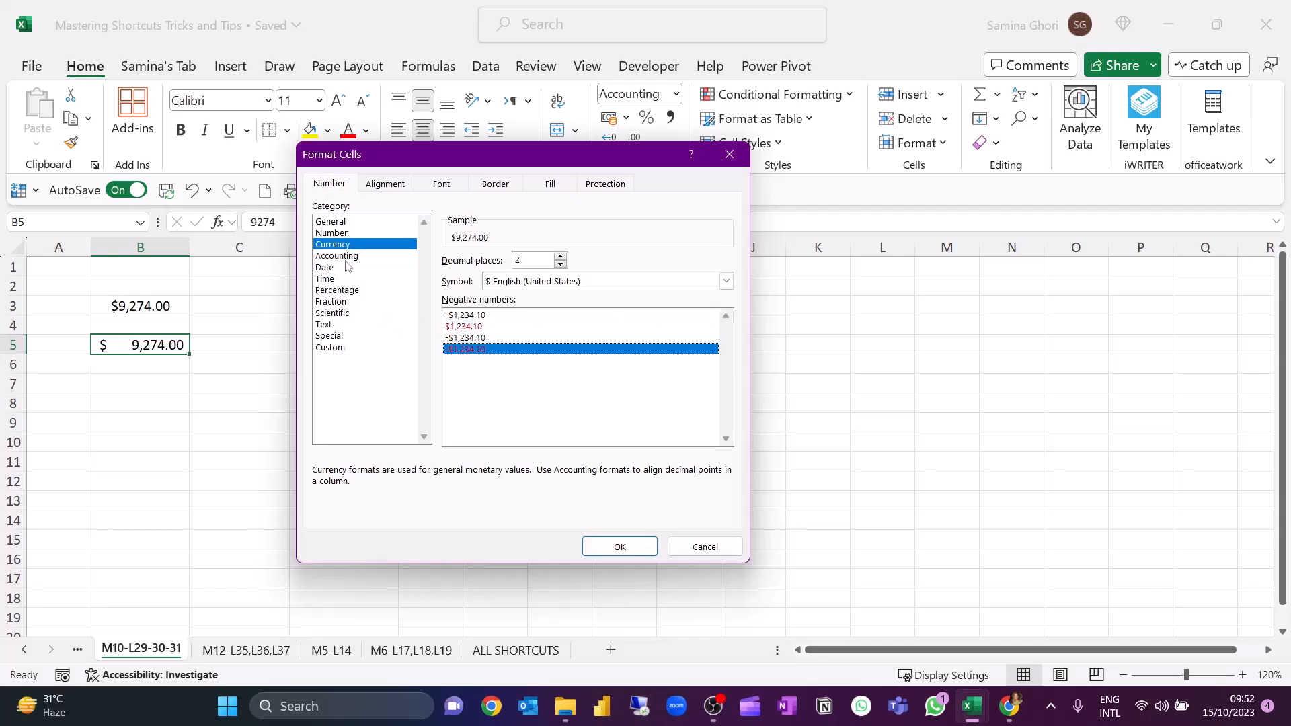
Step: Switch cell B5's format category to Custom and try the code #,##0;[Red]-#,##0 from the existing codes
click(349, 348)
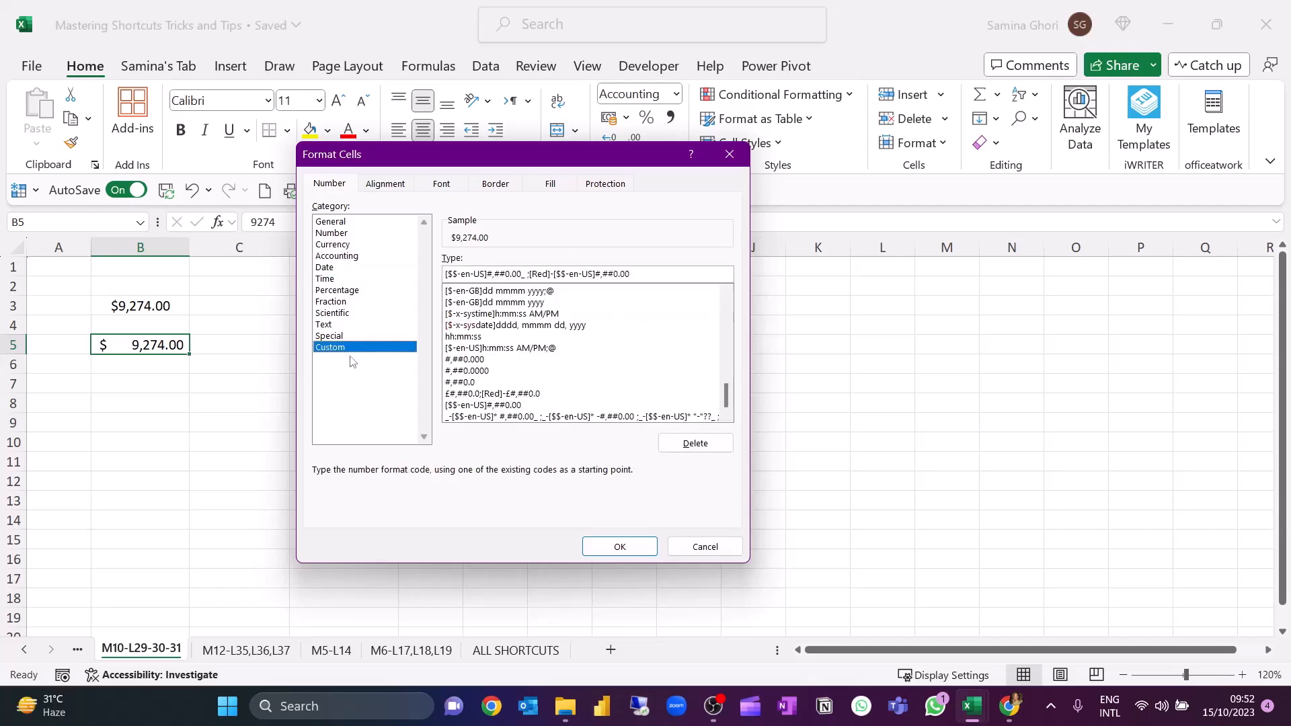
click(537, 324)
scroll(542, 311, up, 3)
scroll(542, 313, up, 5)
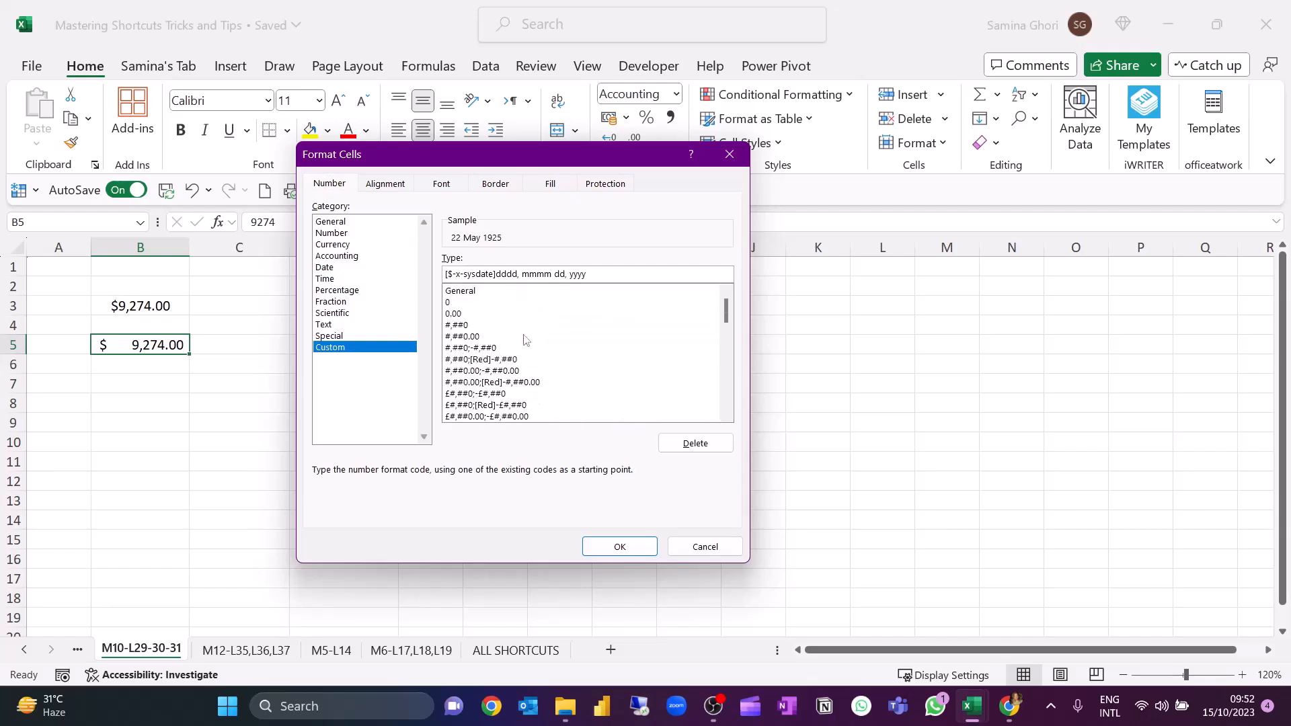
click(516, 360)
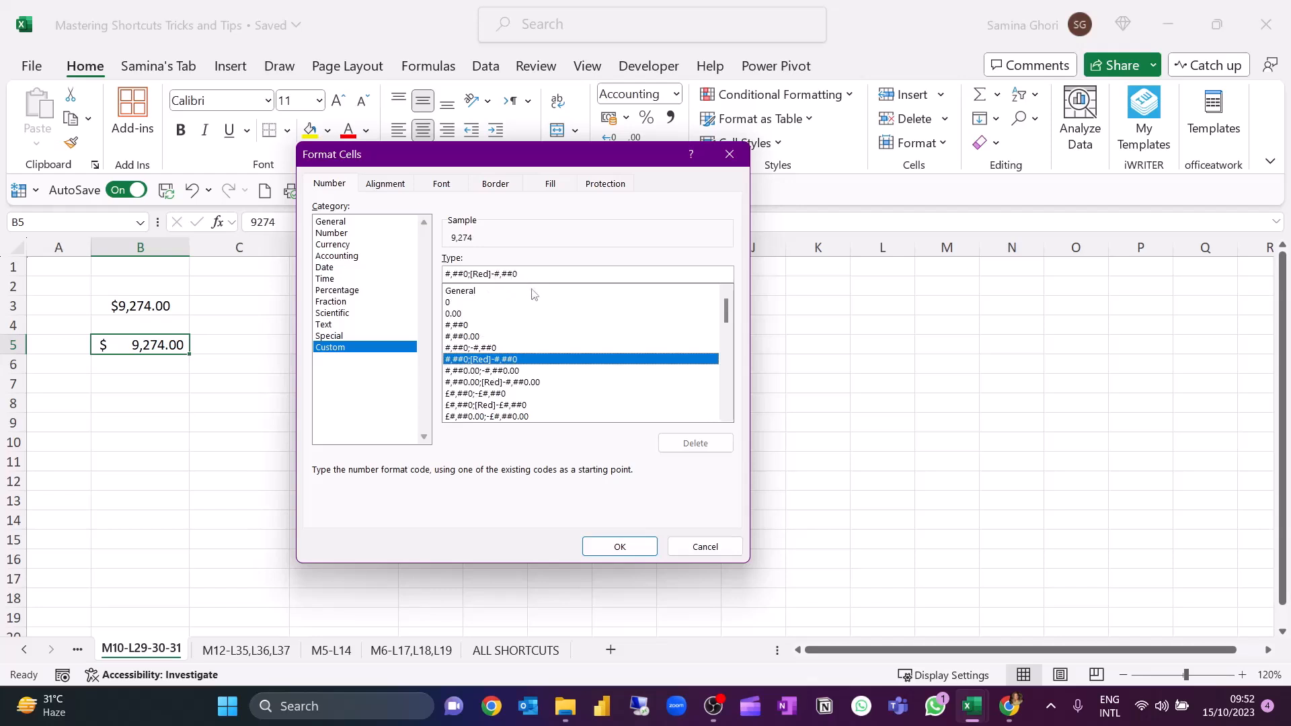
Step: Choose the existing custom code ### "Units" for cell B5
scroll(560, 353, down, 3)
scroll(557, 350, down, 4)
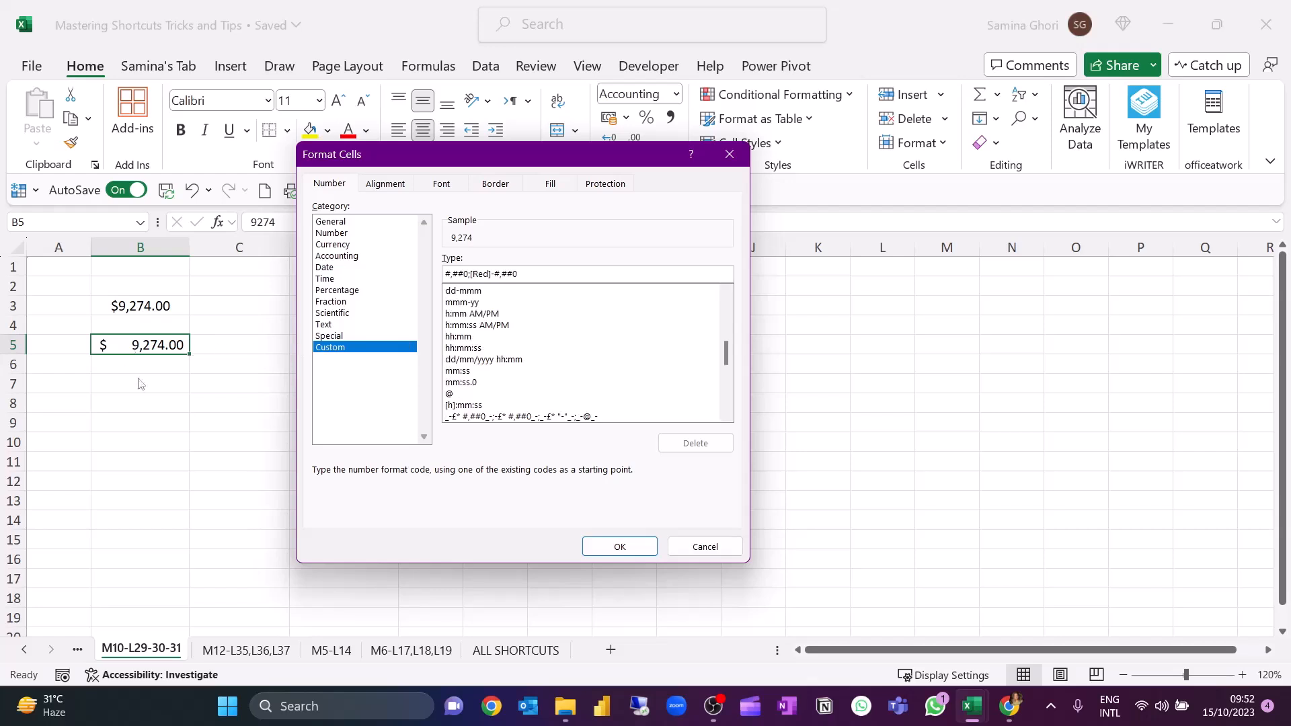
scroll(524, 344, down, 3)
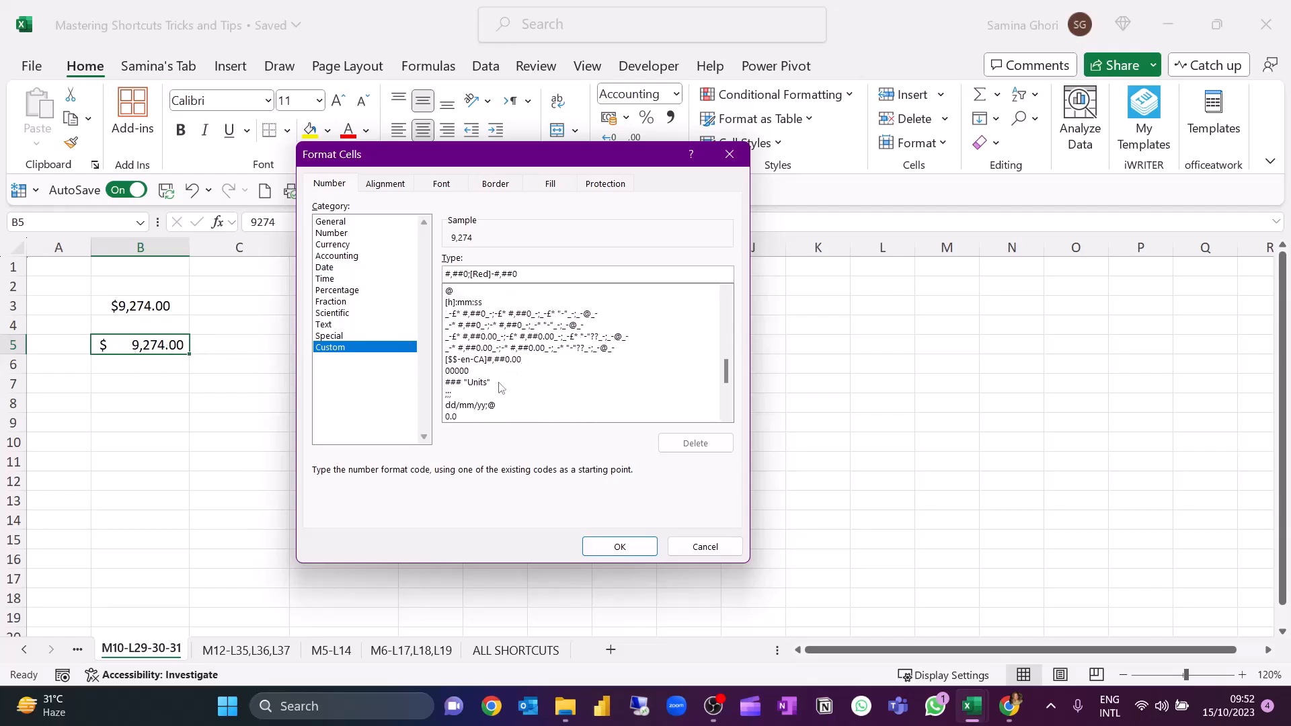
click(498, 382)
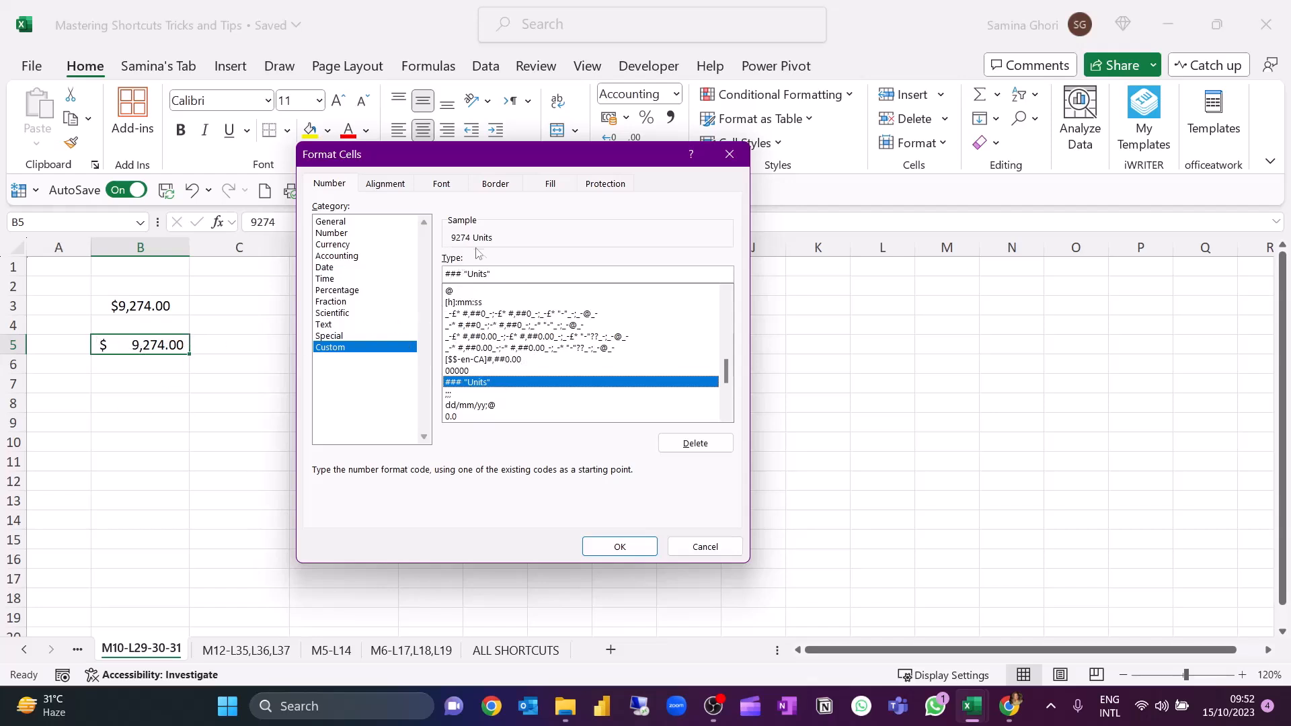
Step: Edit the custom code to #,### "USD", apply it to cell B5, and check the cell's stored value
drag(487, 273, 469, 270)
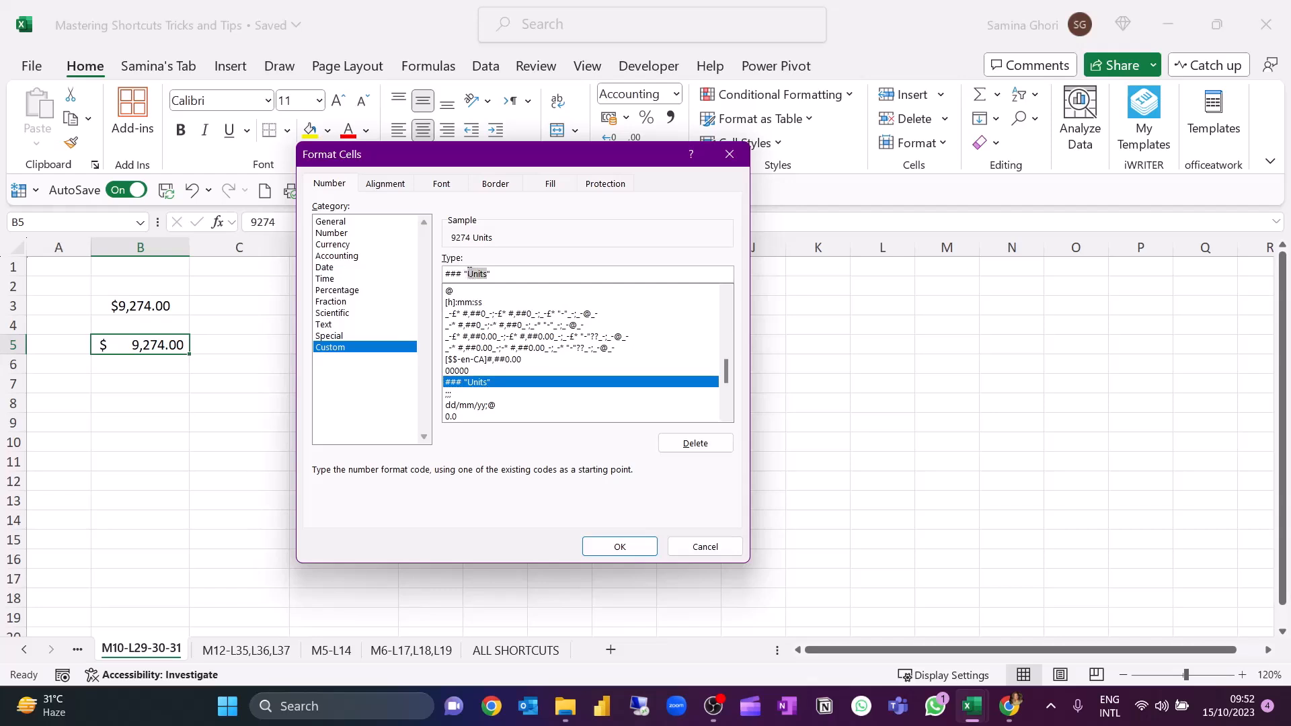
text(US)
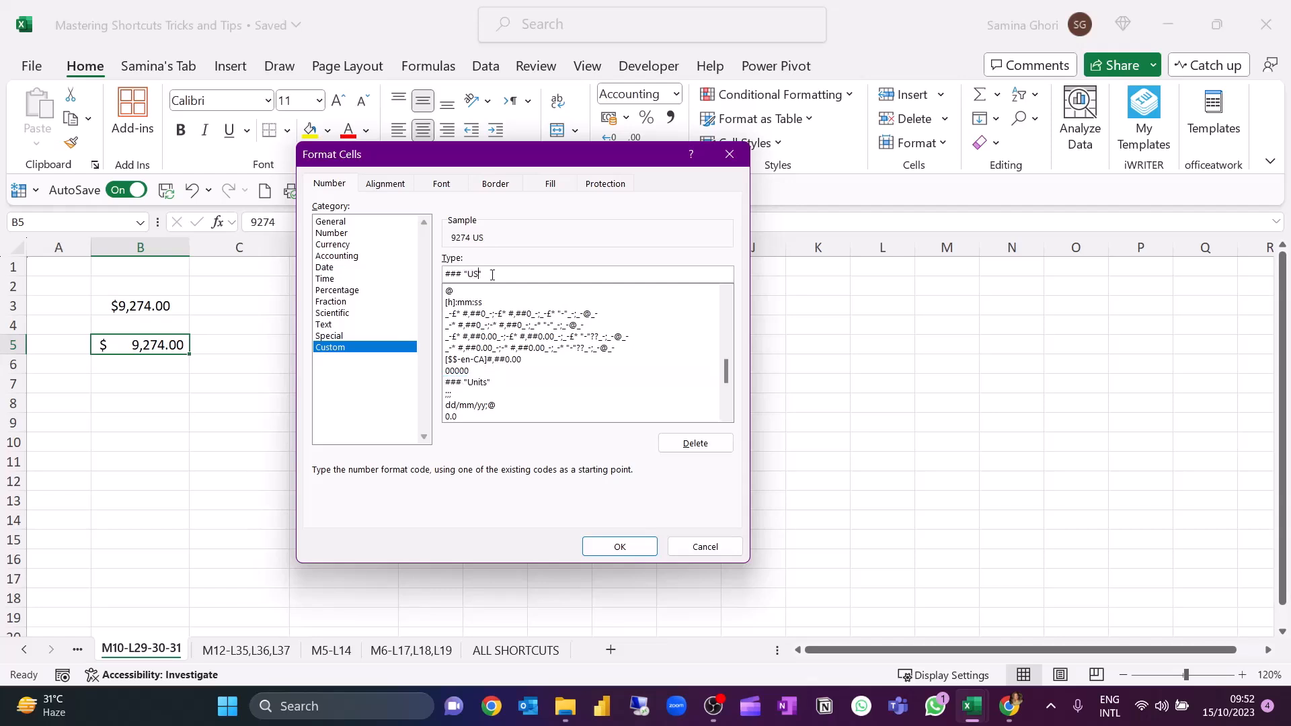
text(D)
click(448, 273)
text(#,)
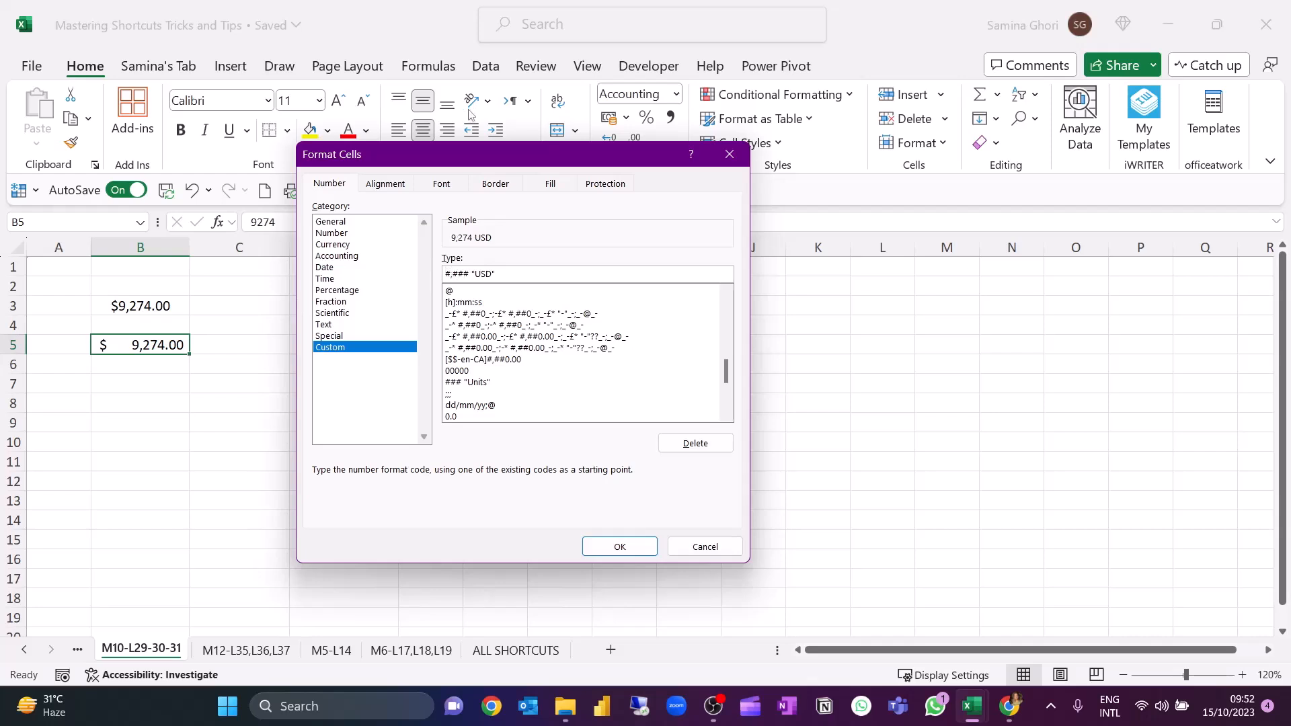
click(638, 548)
click(217, 405)
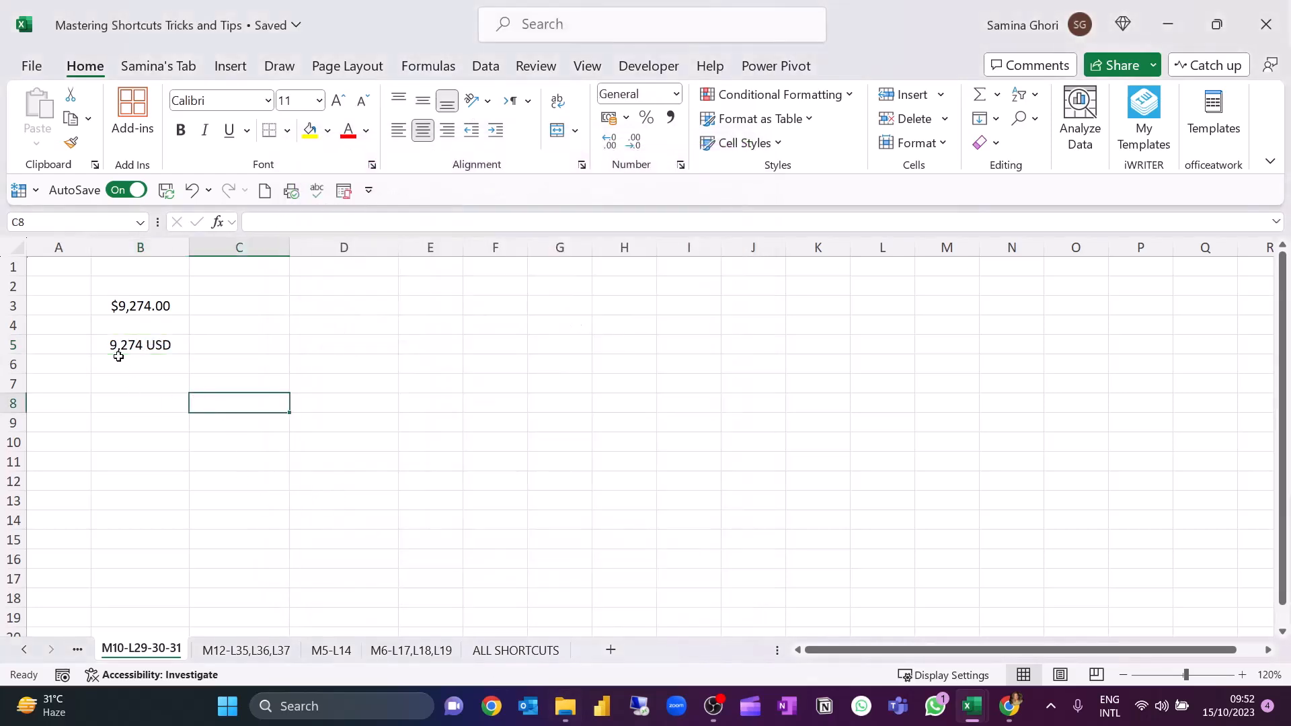
click(158, 350)
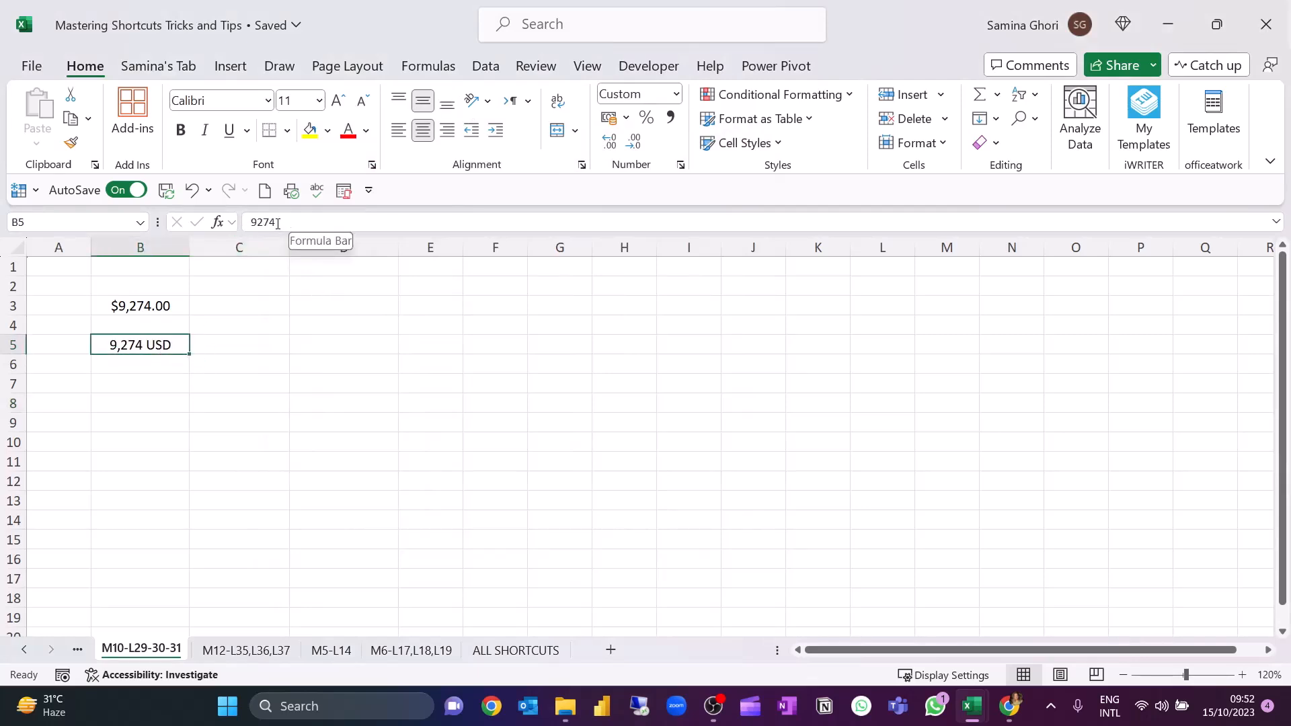
click(167, 386)
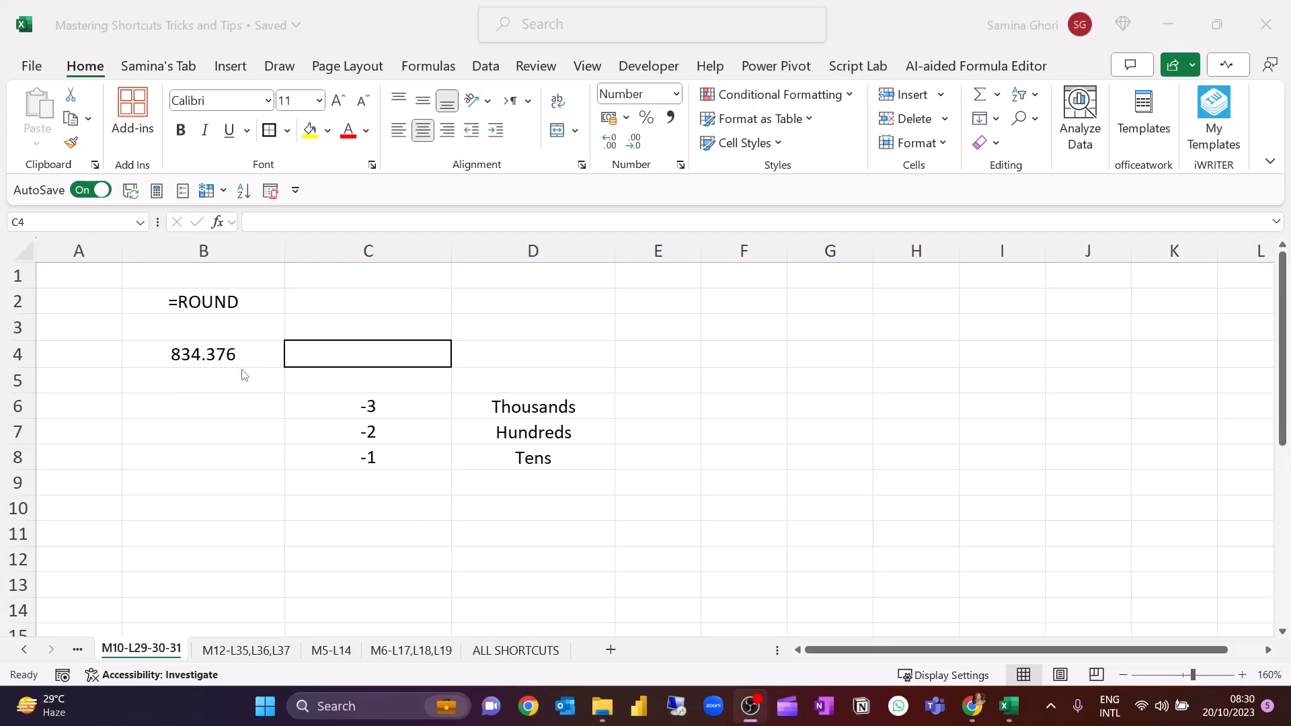
Step: Enter the formula =ROUND(B4,-3) in cell C4 to round B4 to the nearest thousand
click(374, 352)
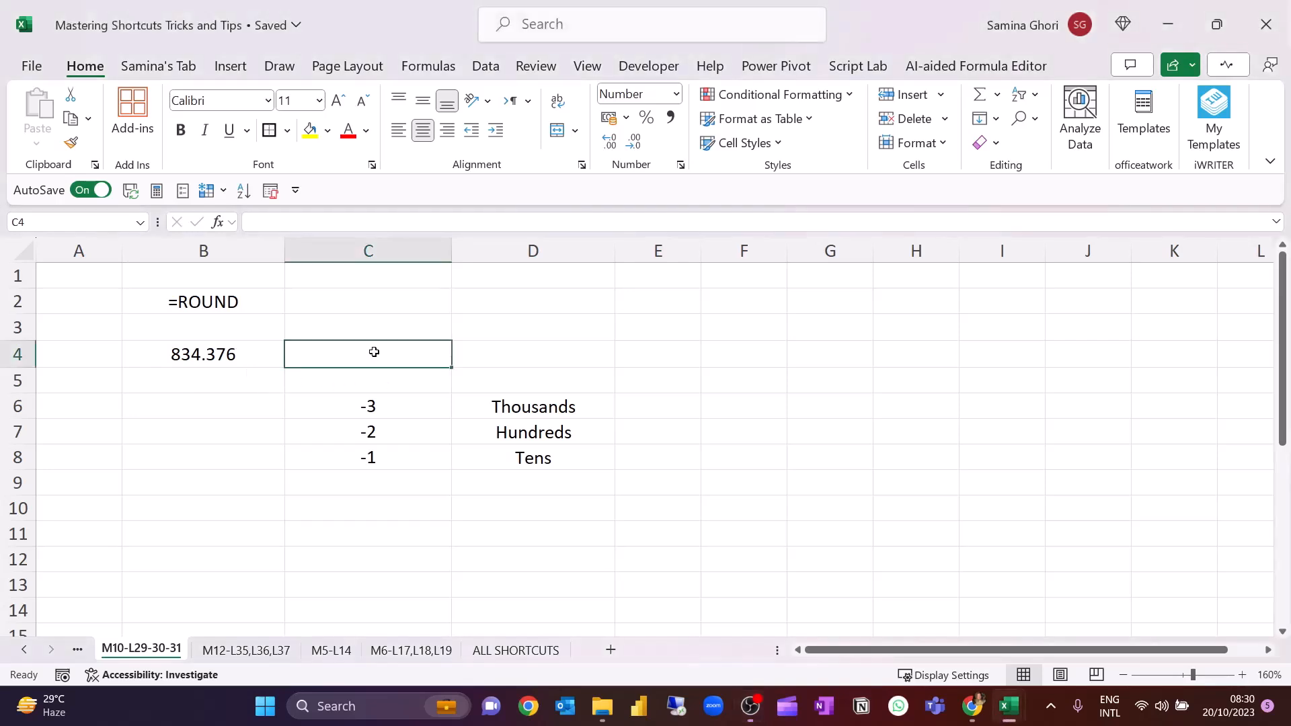
text(=rou)
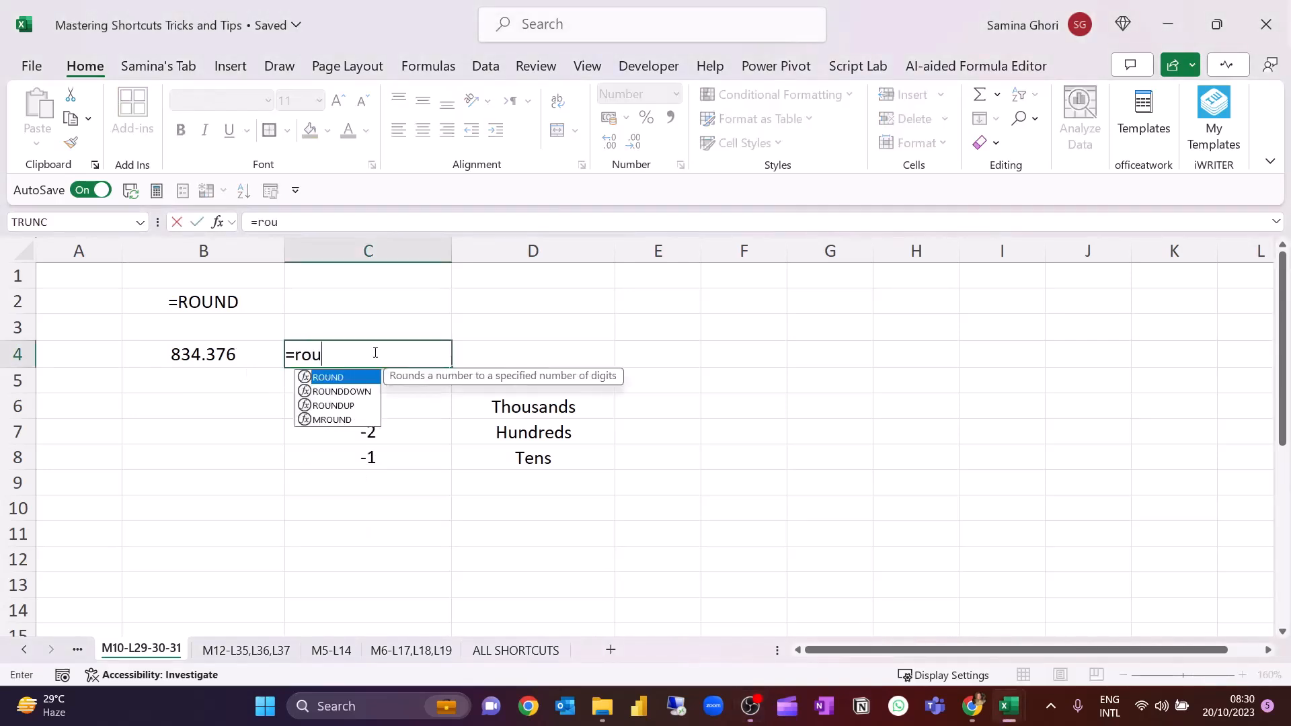
text(nd()
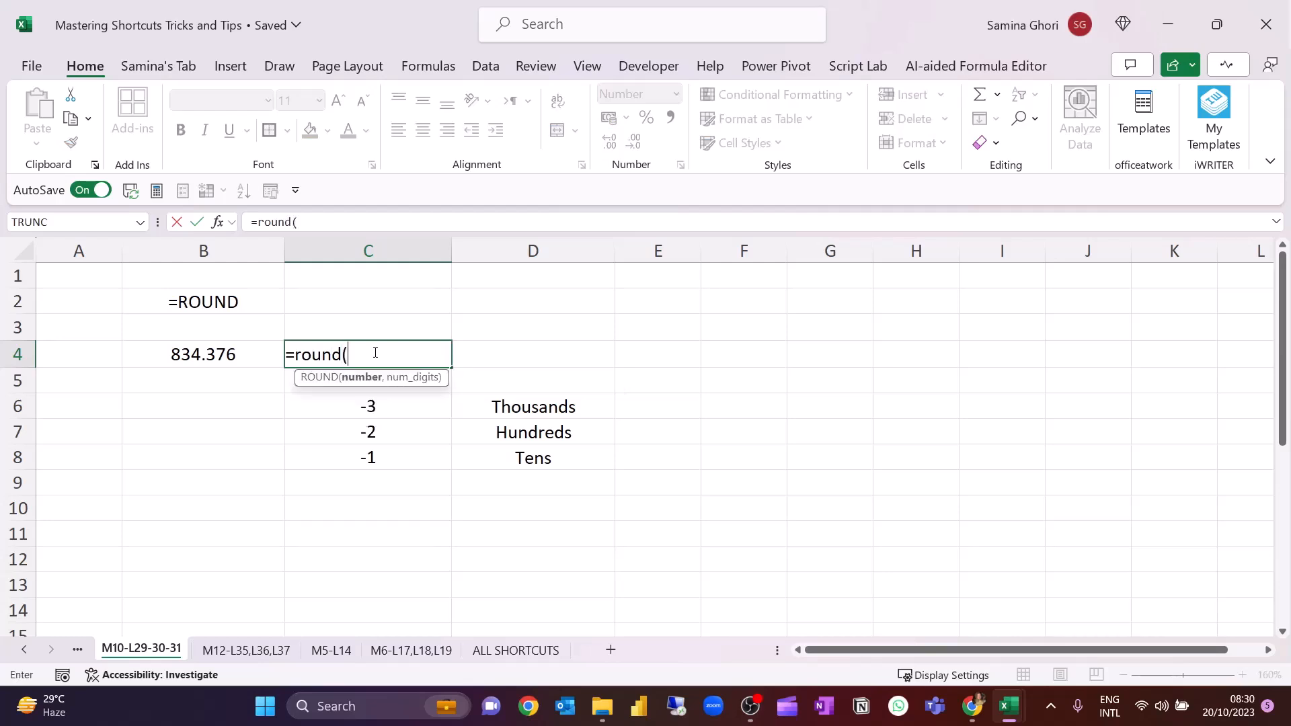
click(239, 354)
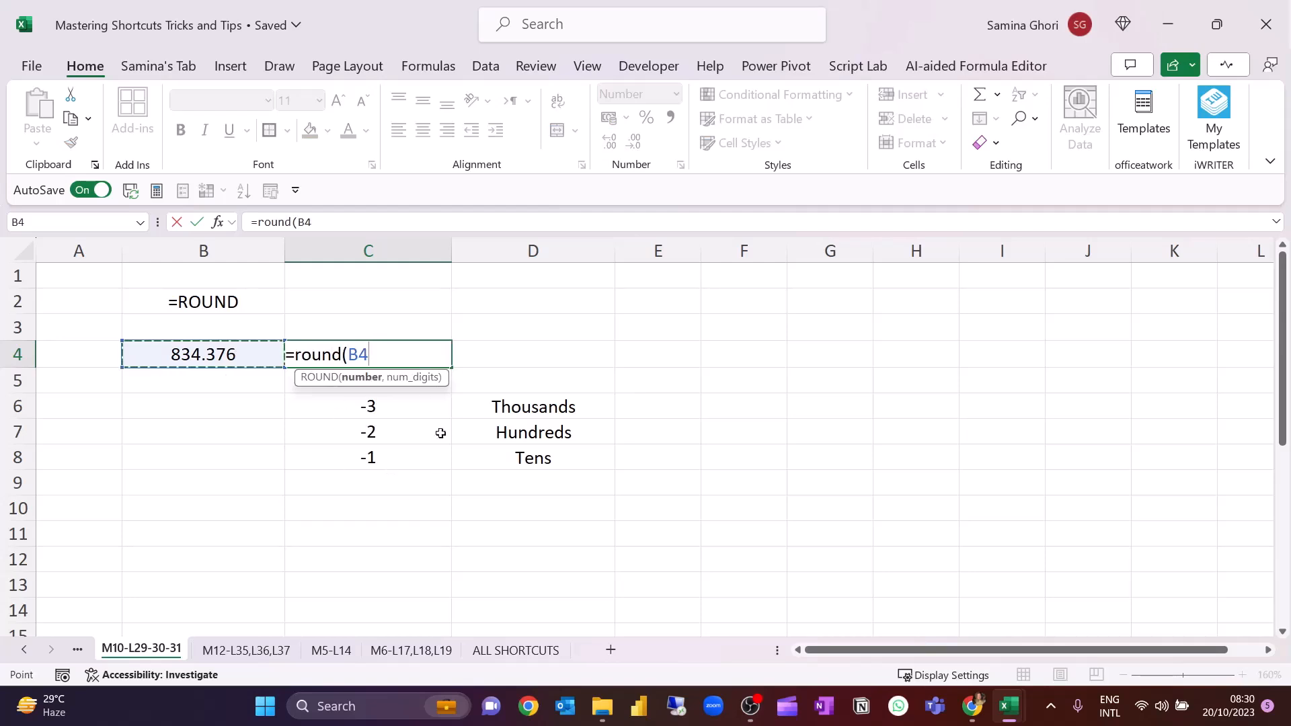
text(,)
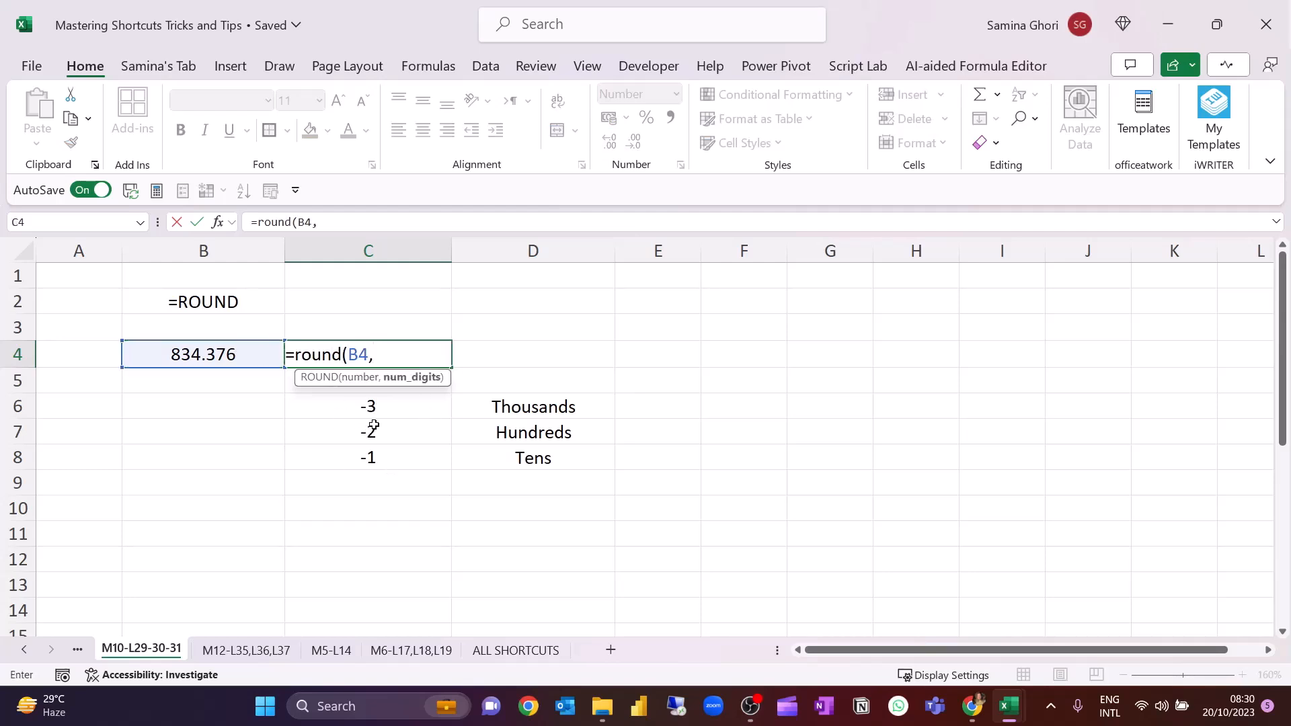
text(-3))
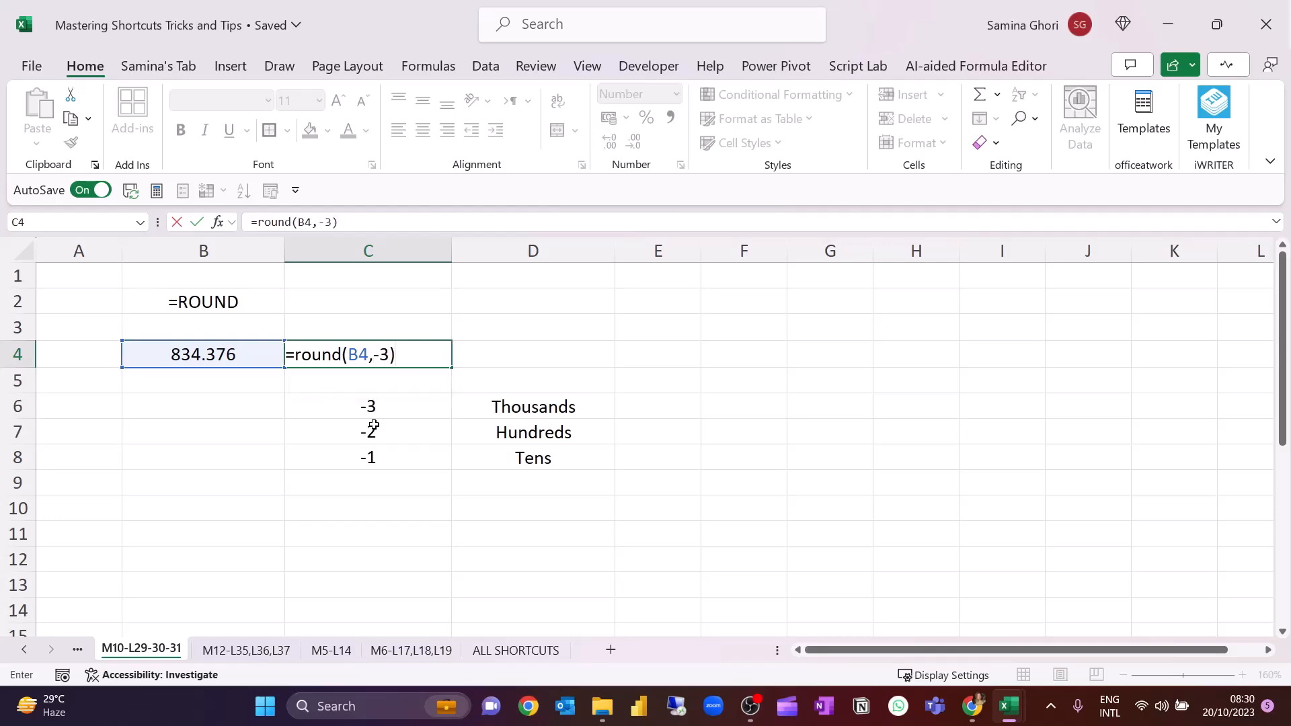
key(Return)
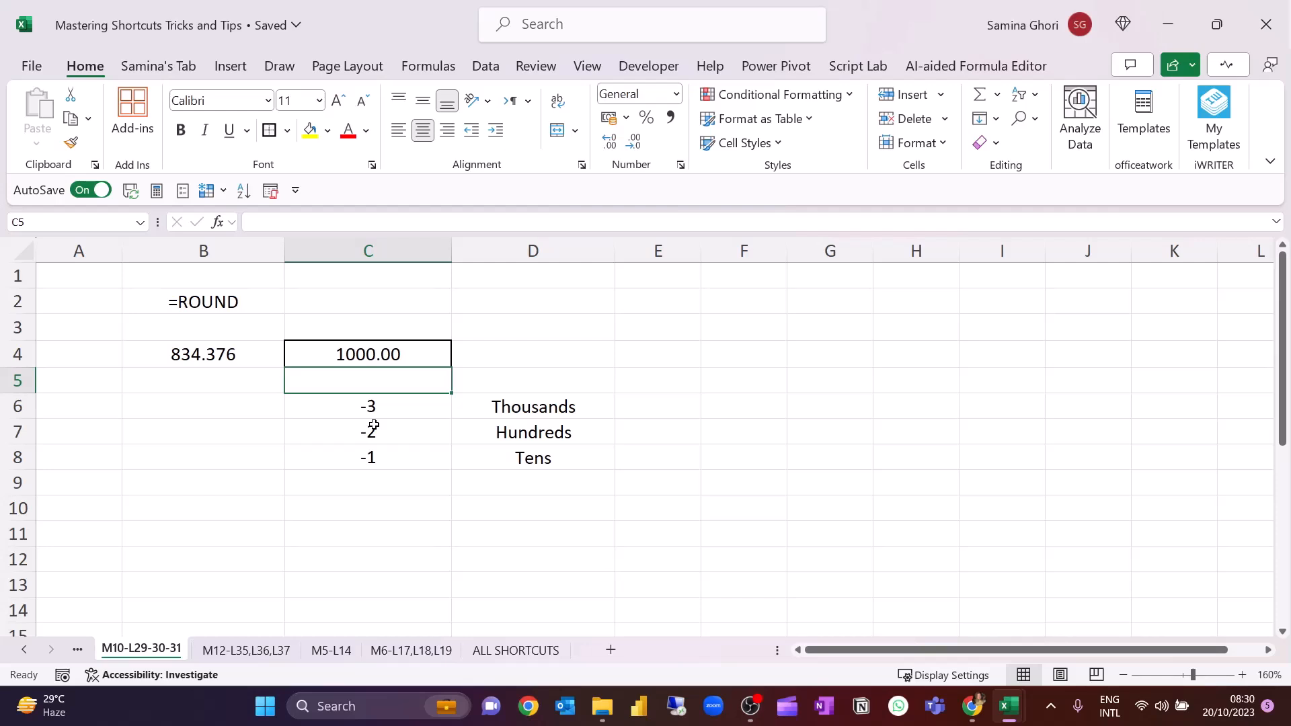
Step: Change the number of digits in C4's ROUND formula to -2 to round to the nearest hundred
key(Up)
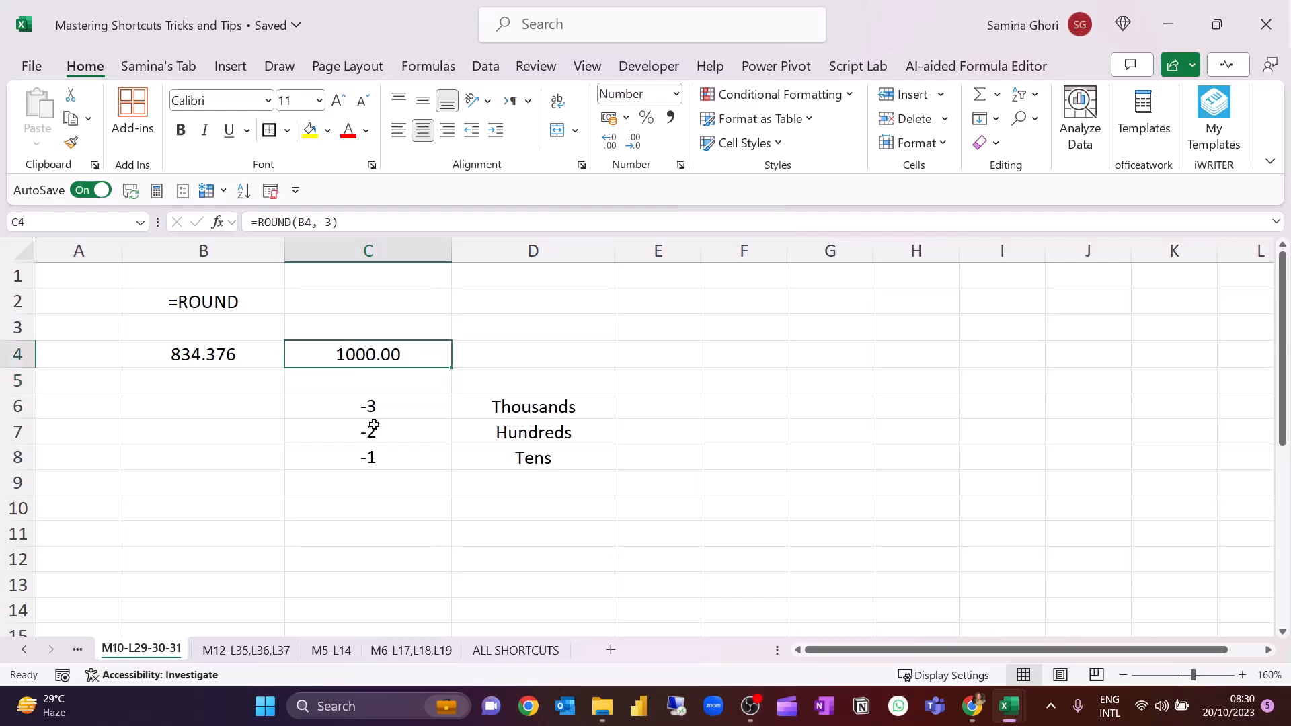
click(326, 220)
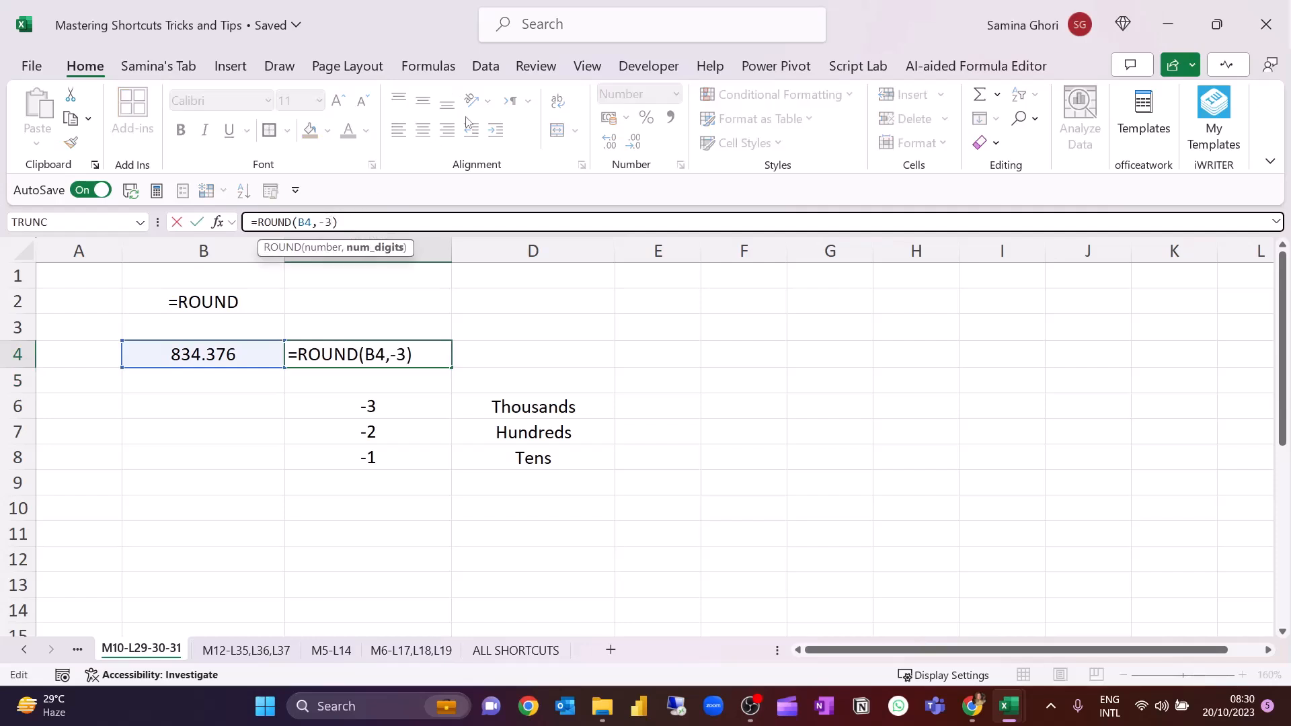
key(BackSpace)
text(2)
key(Return)
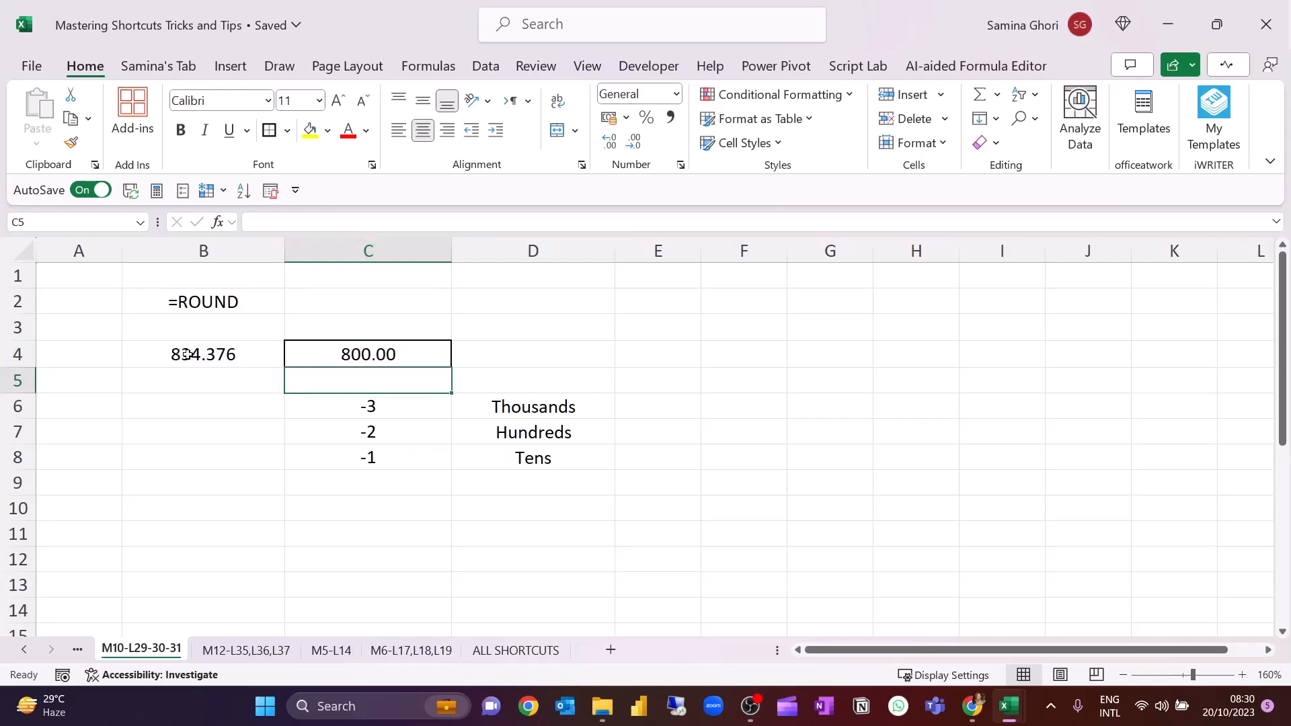
Step: Change the number in cell B4 to 854.376
click(189, 355)
click(264, 219)
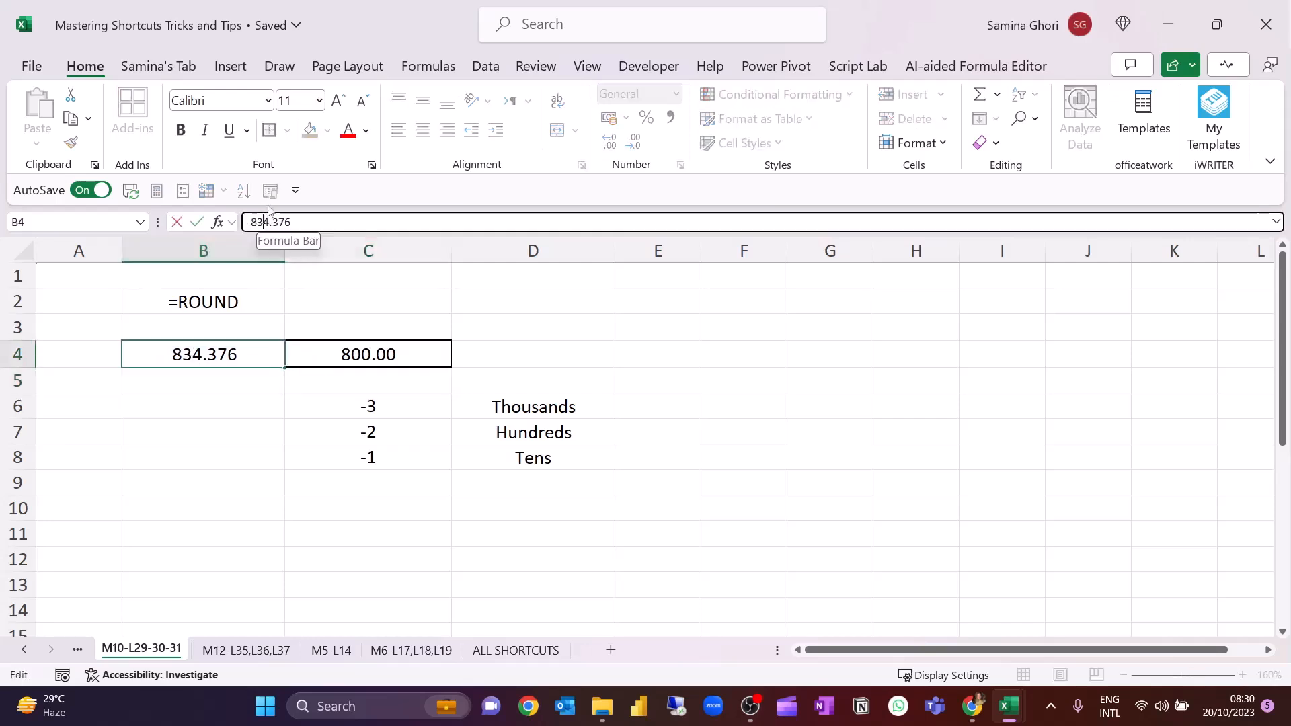
key(BackSpace)
text(5)
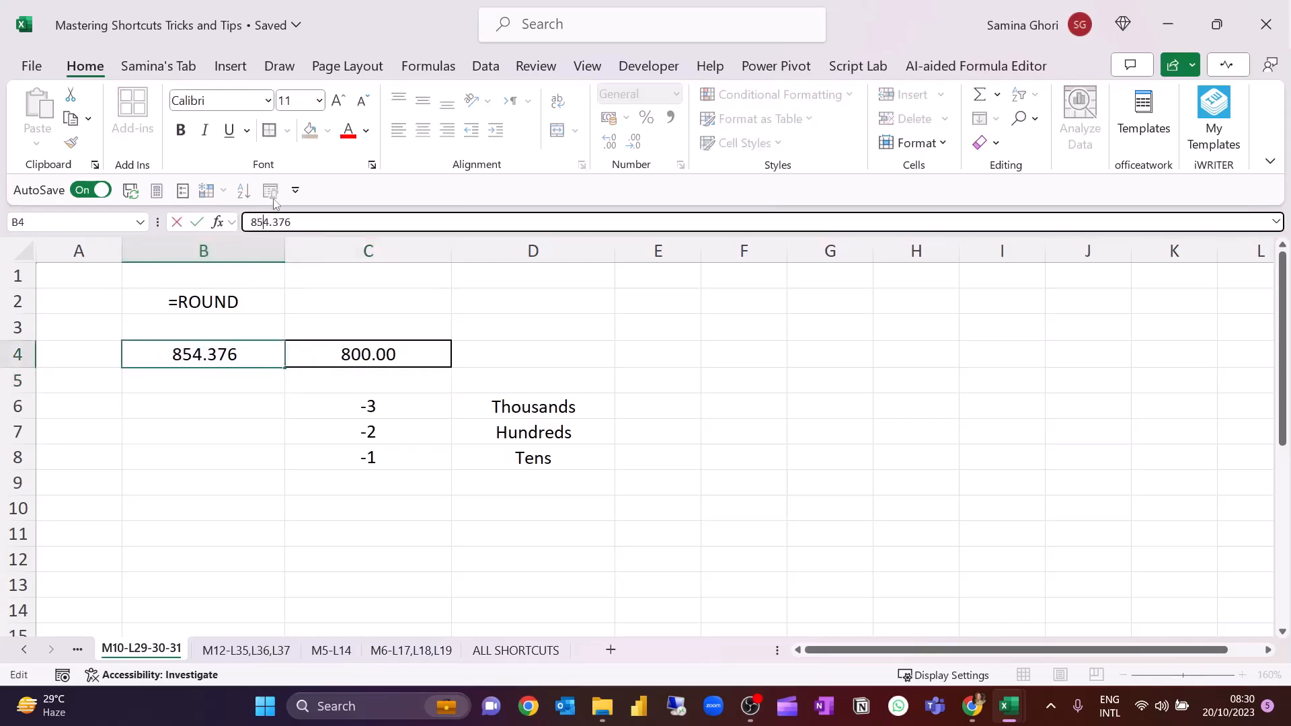
key(Return)
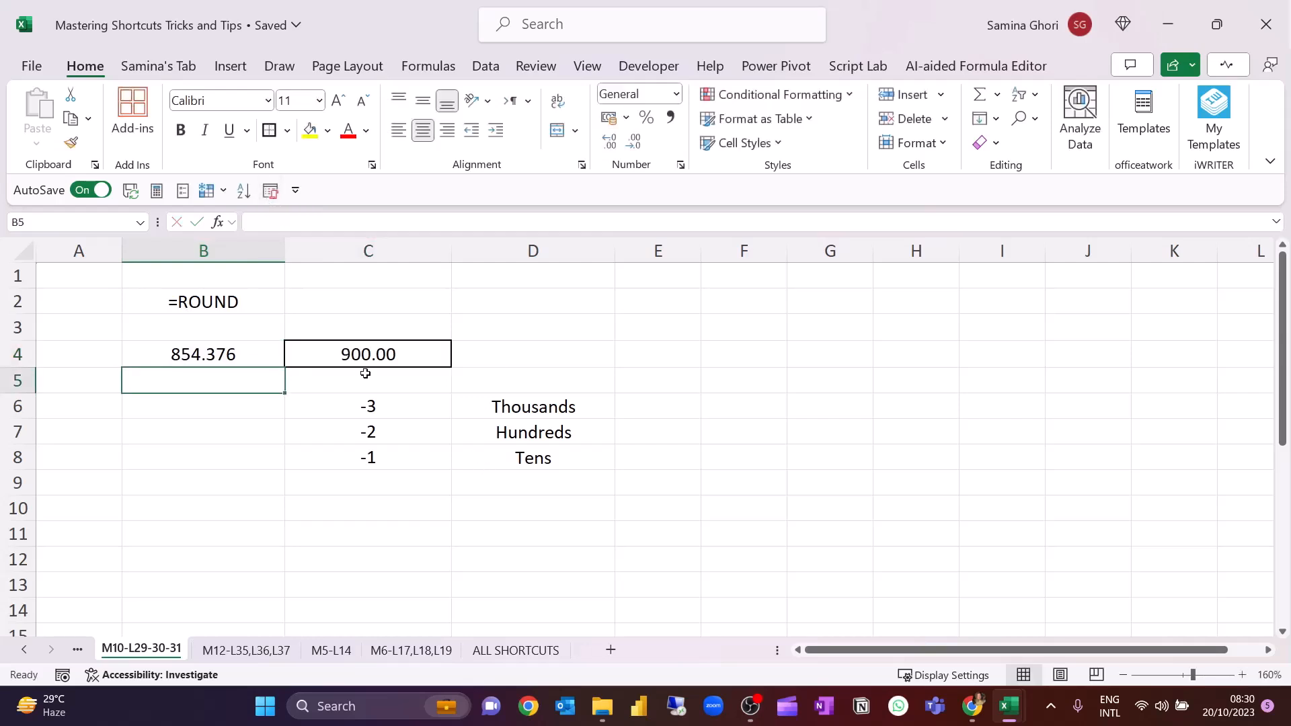
Step: Undo the last change to cell B4 and set the number of digits in C4's ROUND formula to -1 to round to tens
click(167, 354)
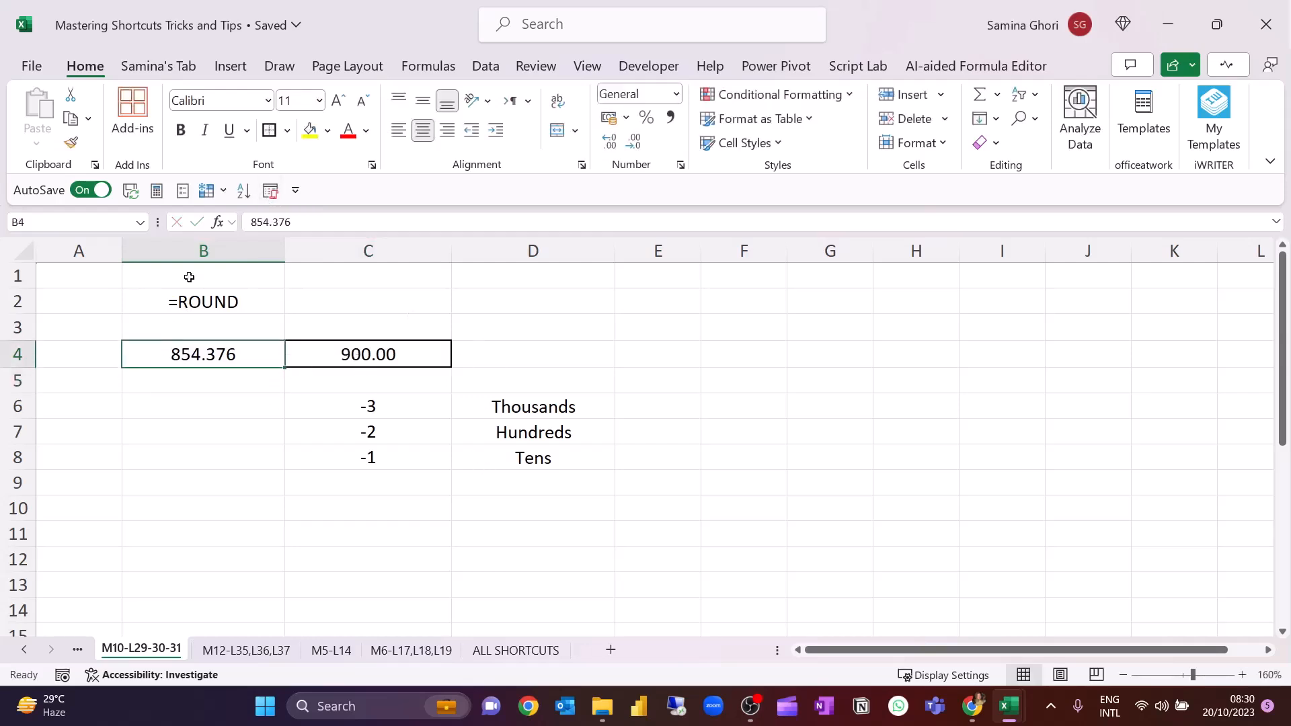
key(ctrl+z)
click(434, 353)
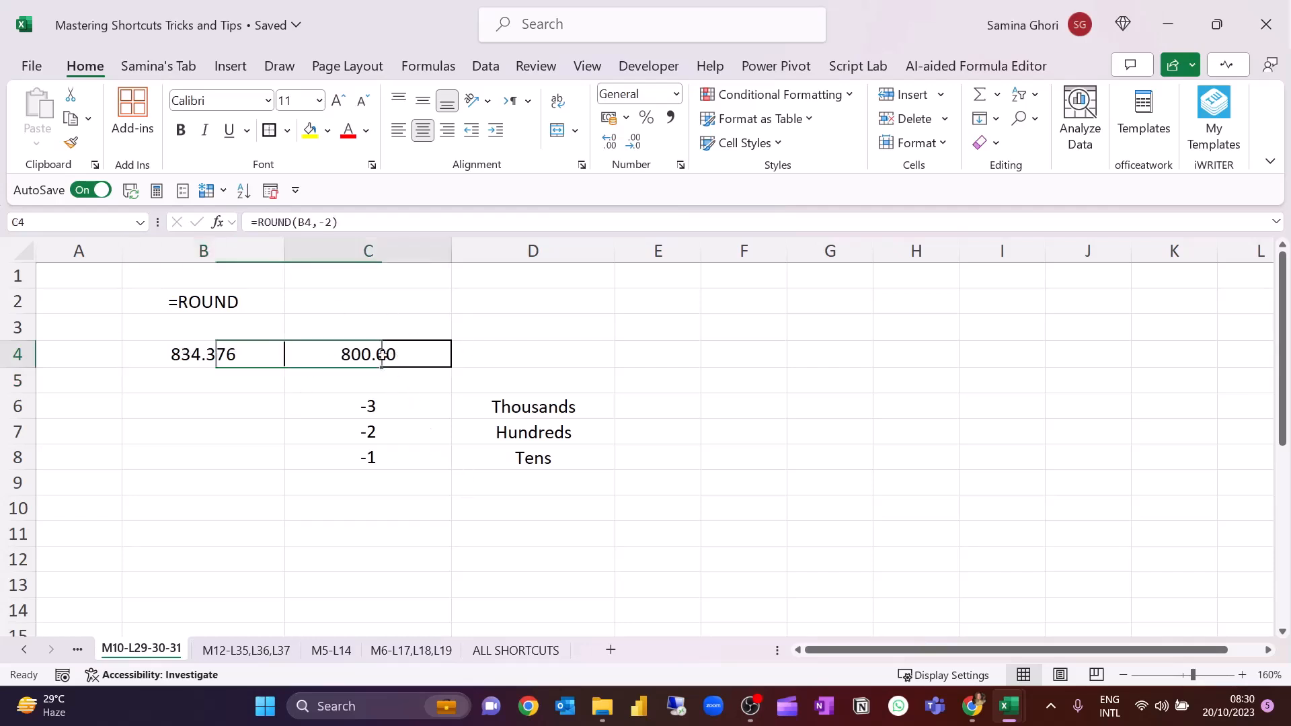
click(329, 222)
text(1)
key(Return)
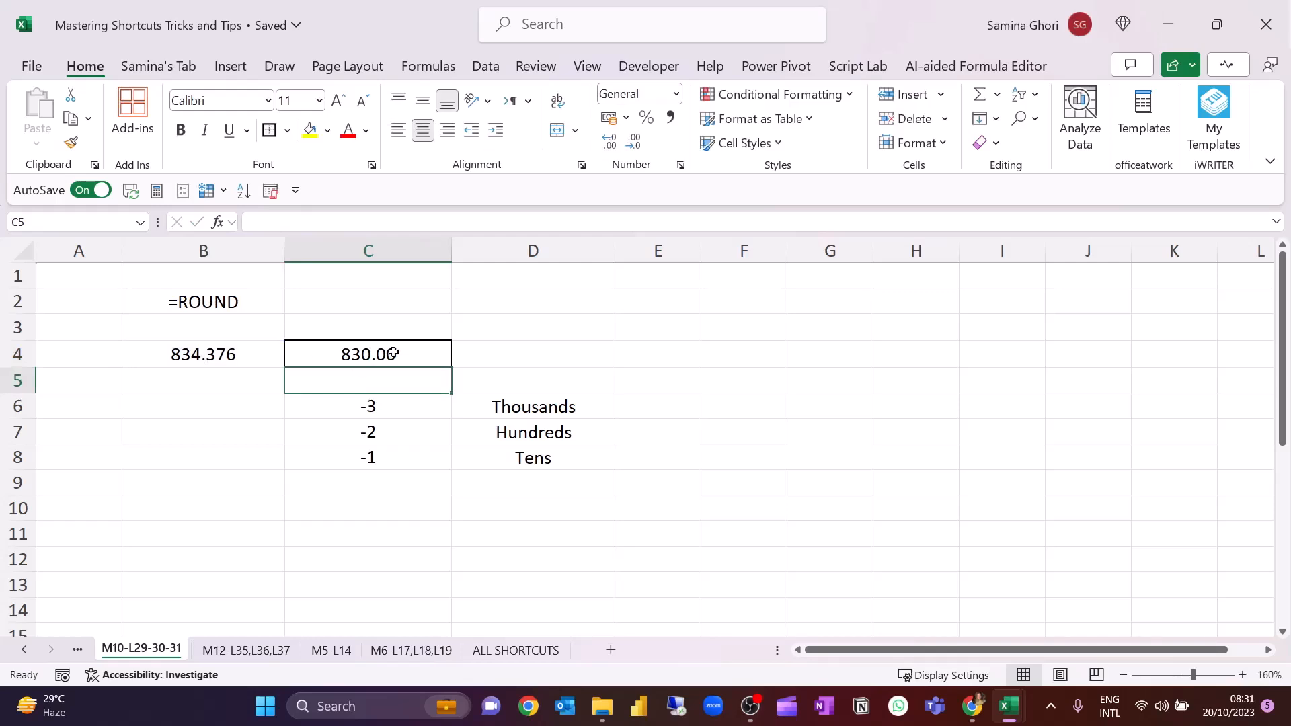
Step: Change the number of digits in C4's ROUND formula to 1 to round to one decimal place
click(393, 352)
click(333, 222)
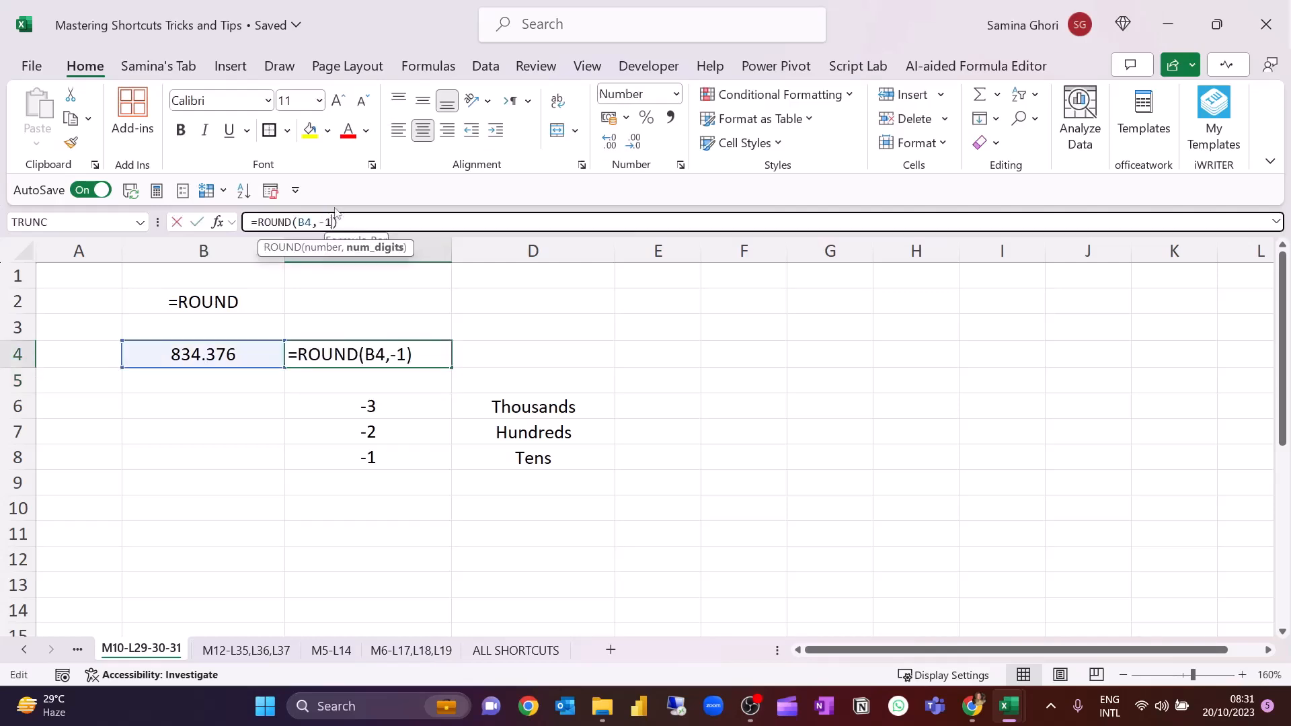
key(BackSpace)
key(BackSpace)
text(1)
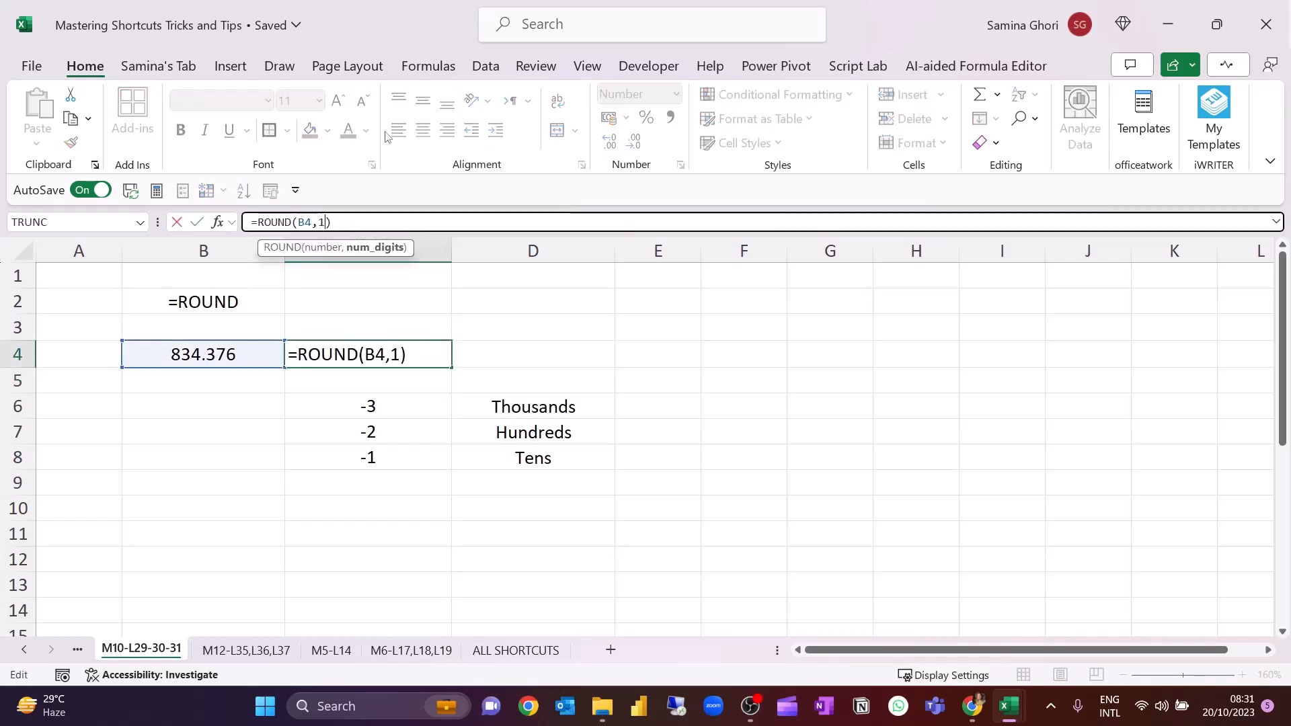
key(Return)
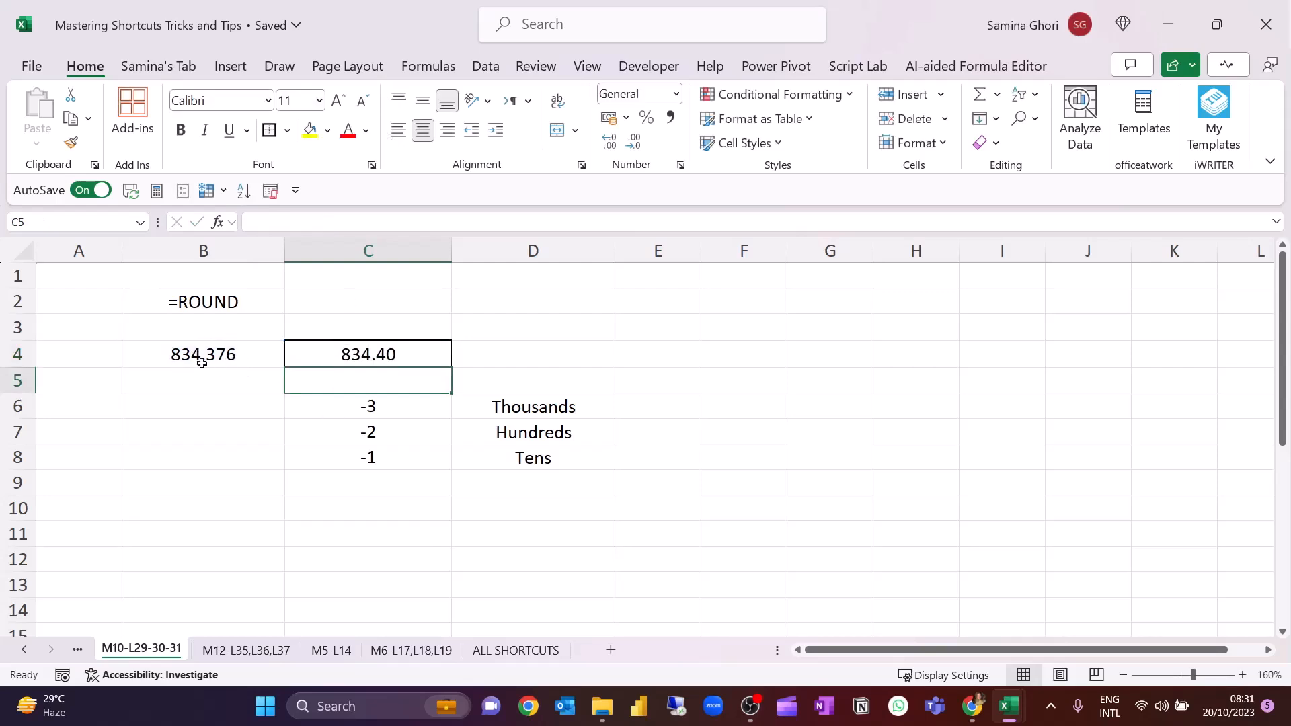
Step: Change the number of digits in C4's ROUND formula to 2 to round to two decimal places
click(409, 352)
click(328, 222)
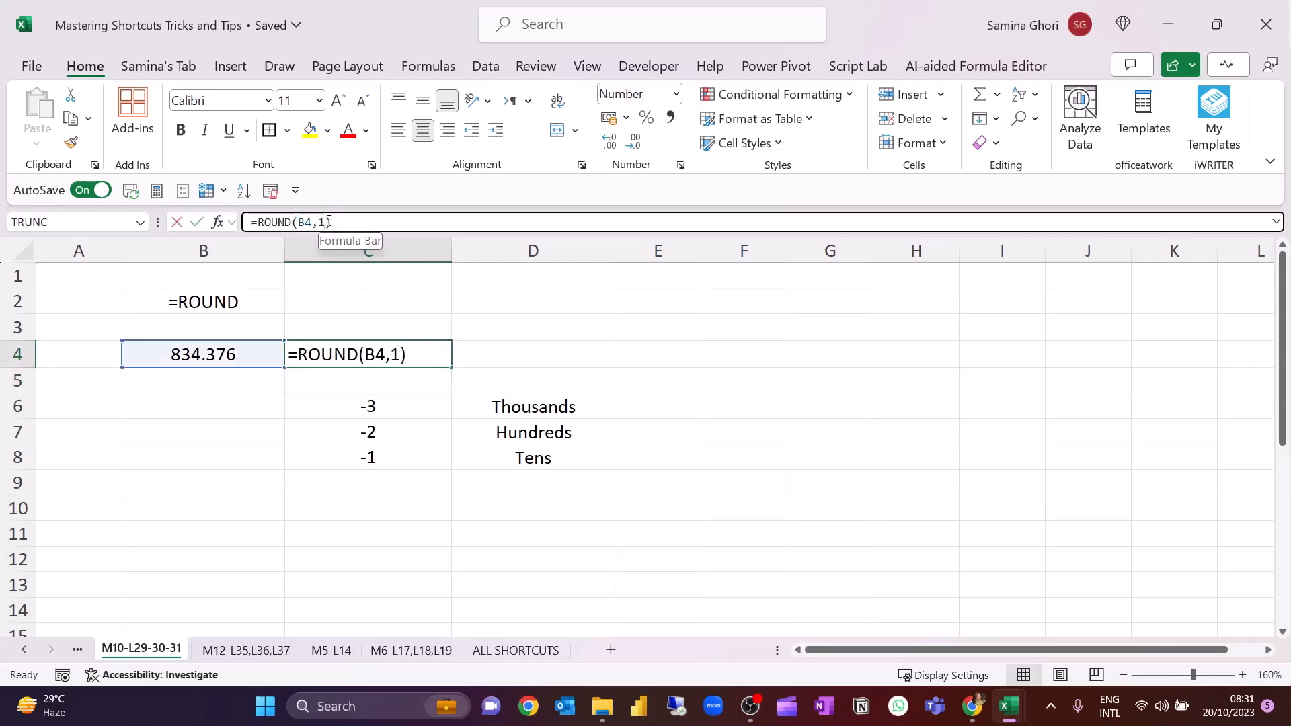
key(BackSpace)
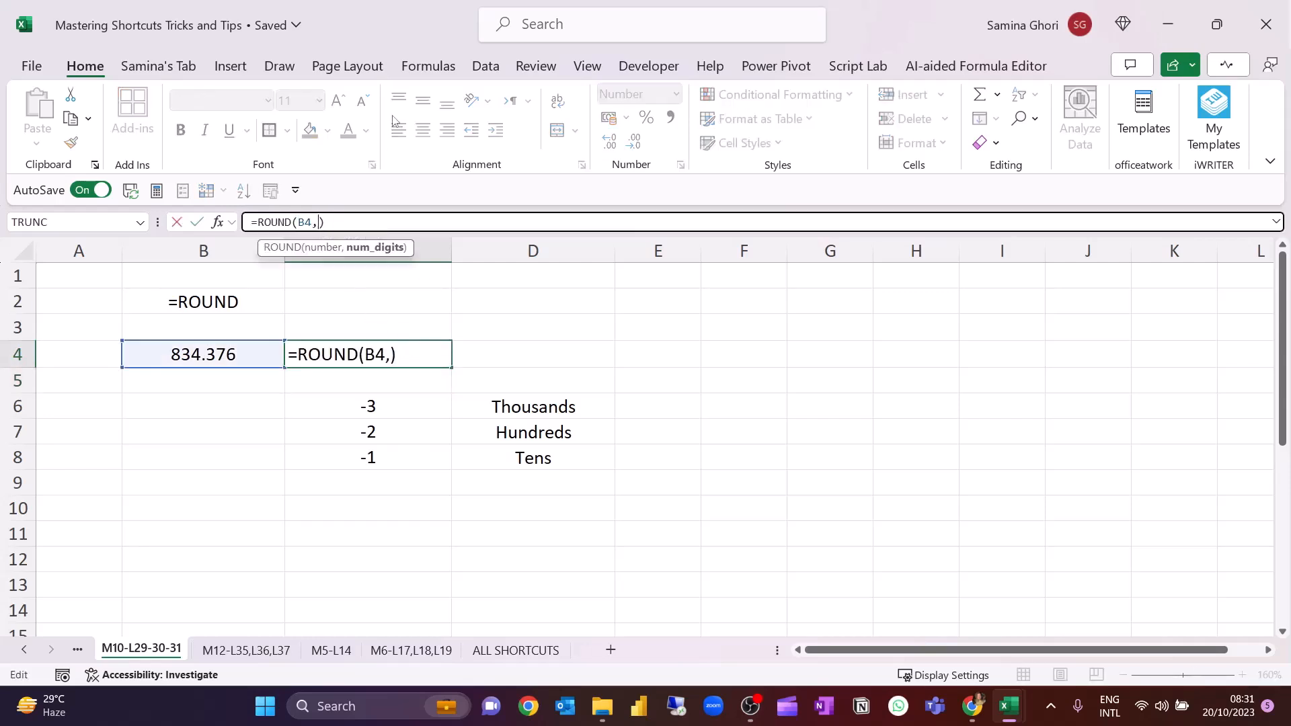
text(2)
key(Return)
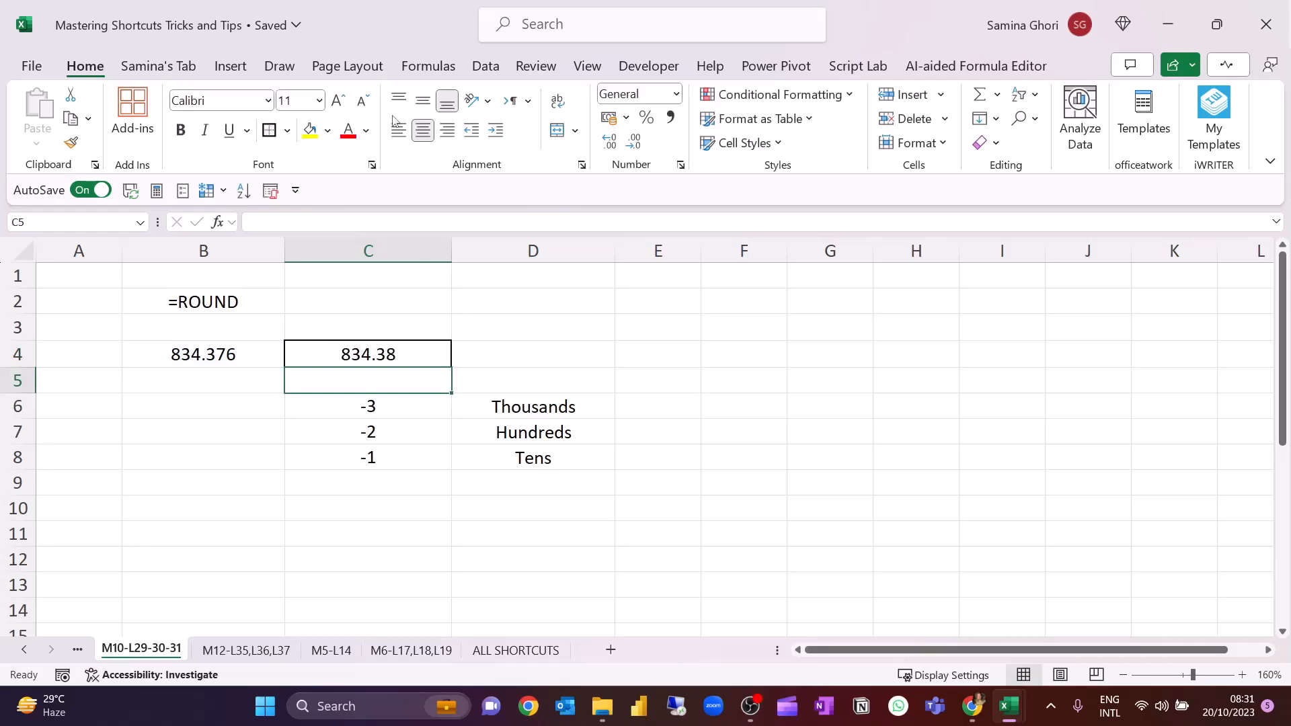
Step: Increase cell C4's displayed decimals to three places and set the number of digits in its ROUND formula to 3
click(397, 351)
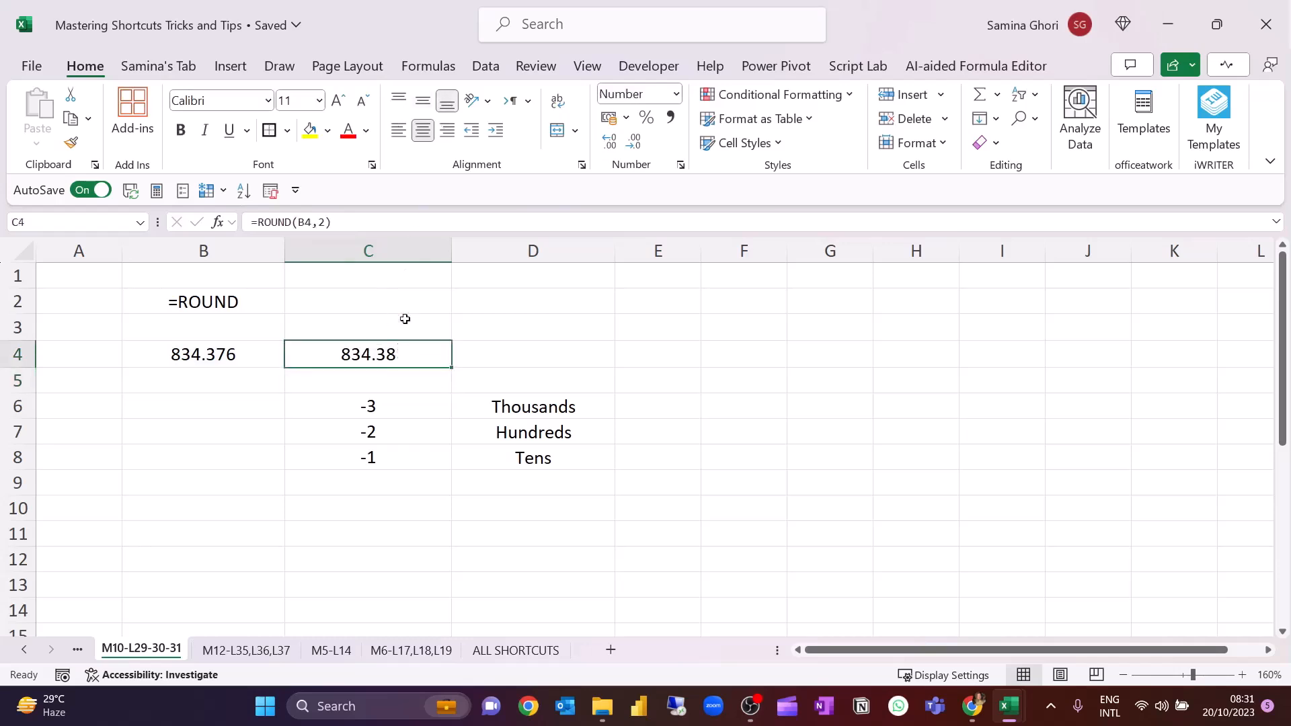
click(609, 141)
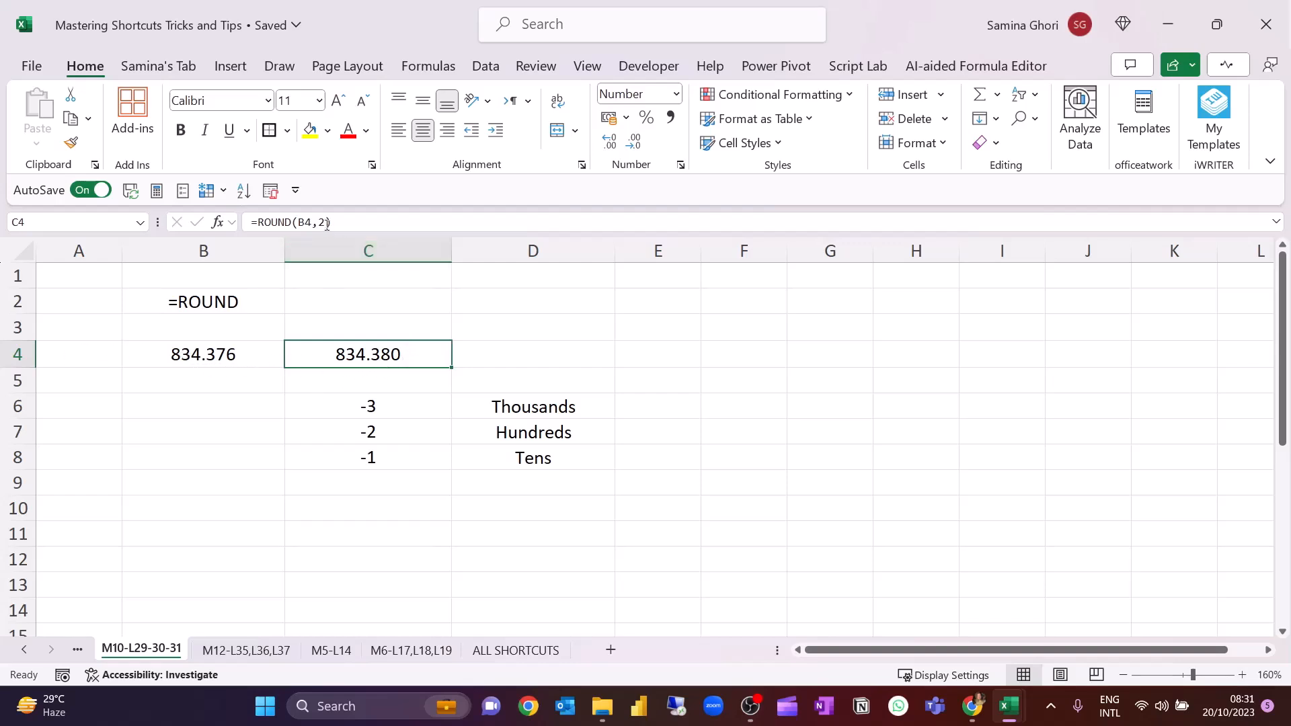
double_click(406, 345)
key(BackSpace)
text(3)
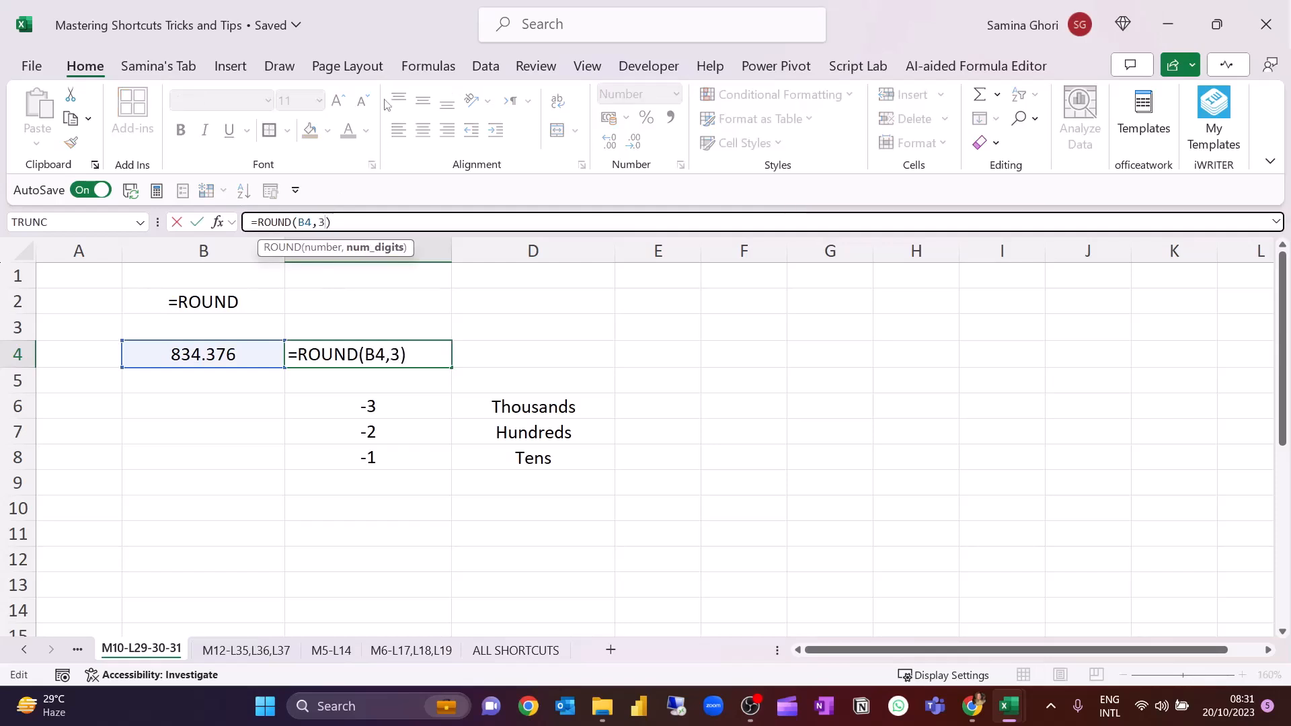
key(Return)
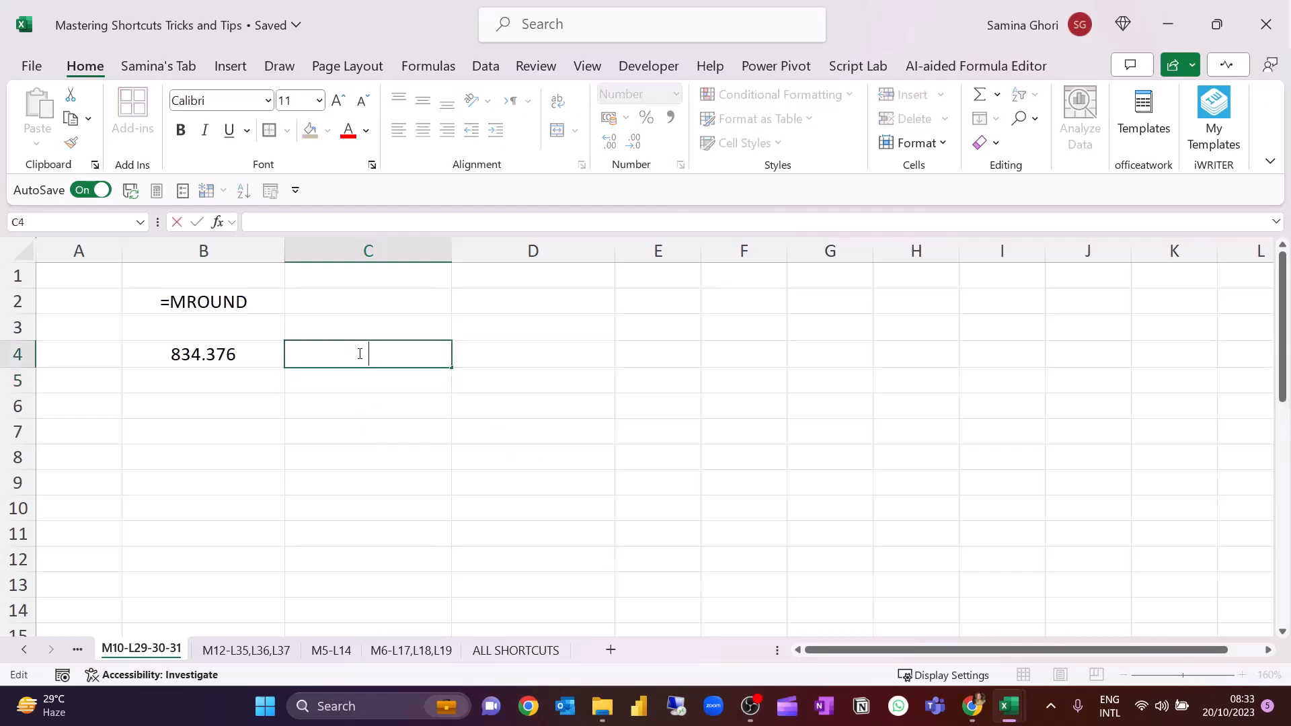
Step: Enter the formula =MROUND(B4,50) in cell C4 to round B4 to the nearest multiple of 50
text(=)
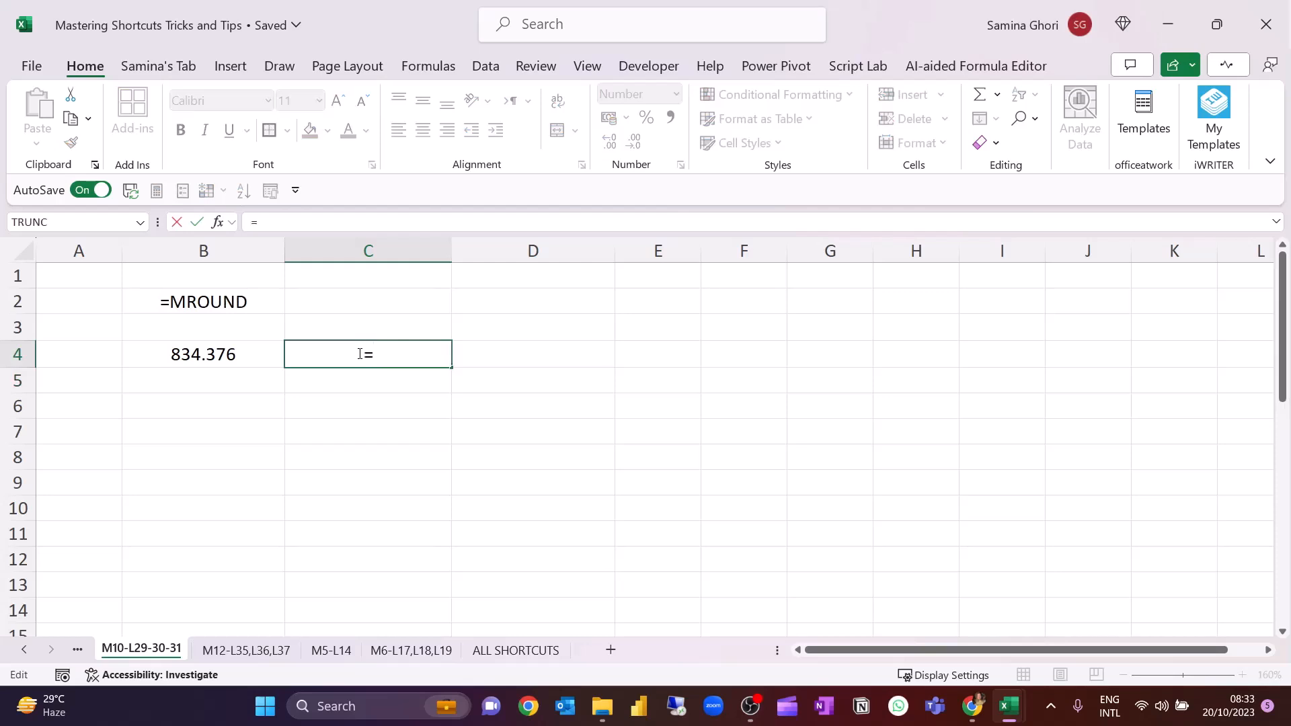
text(mround)
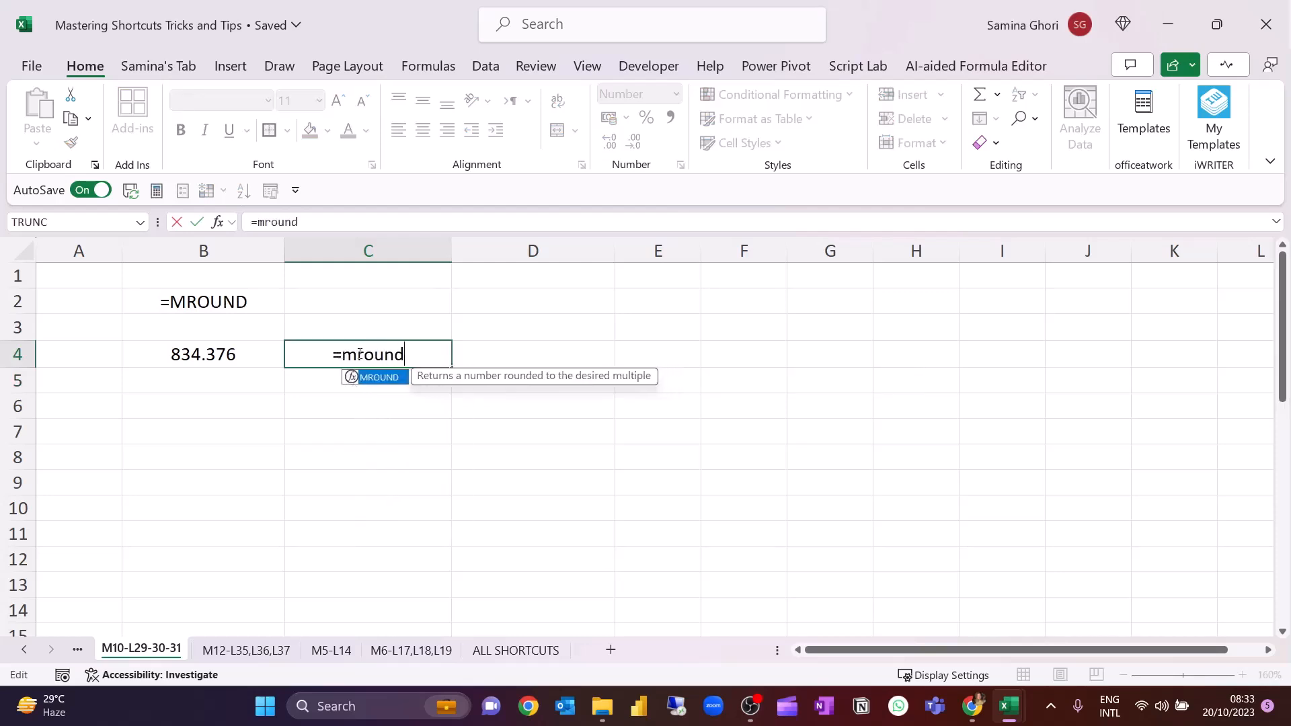
key(Tab)
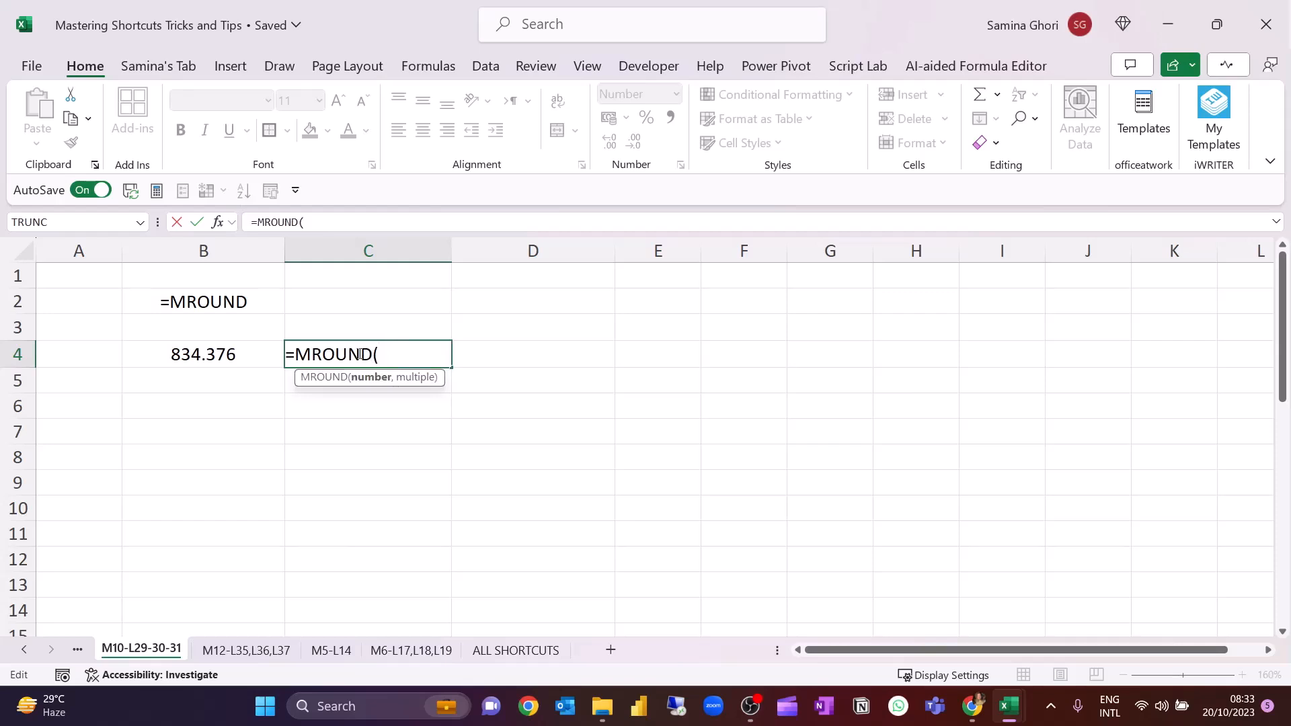
click(198, 354)
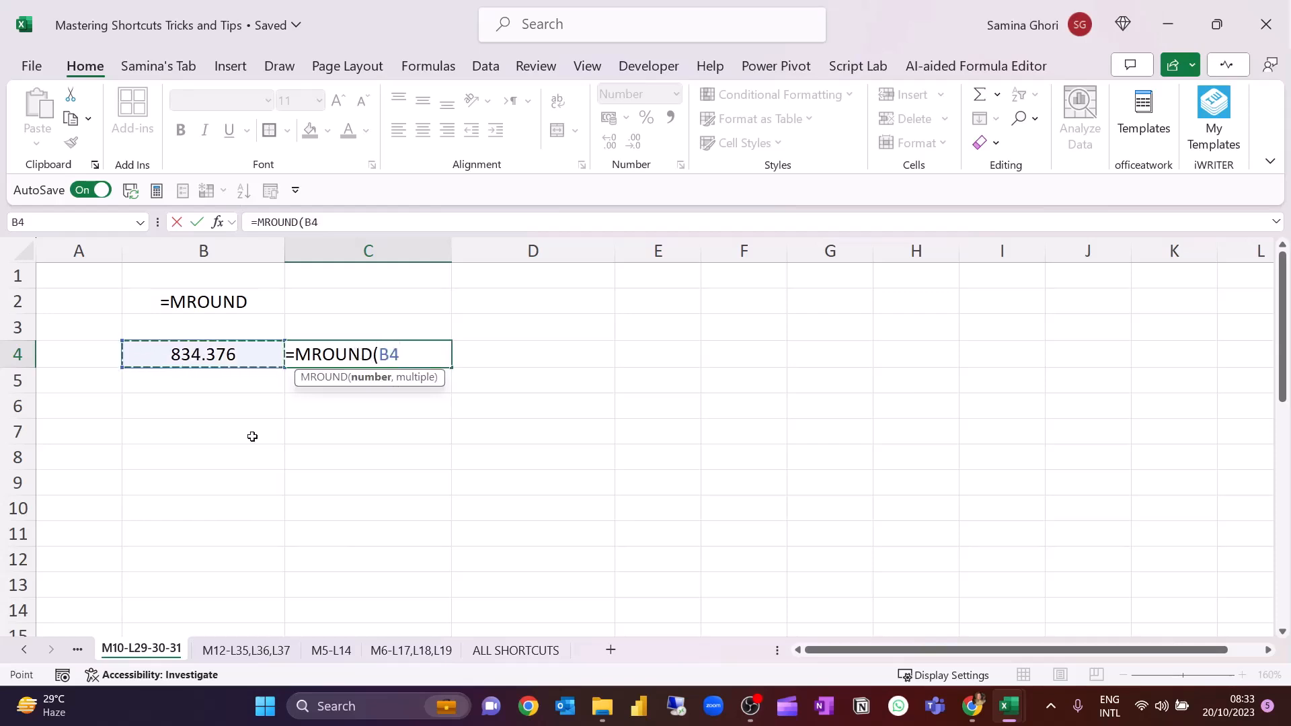
text(,50)
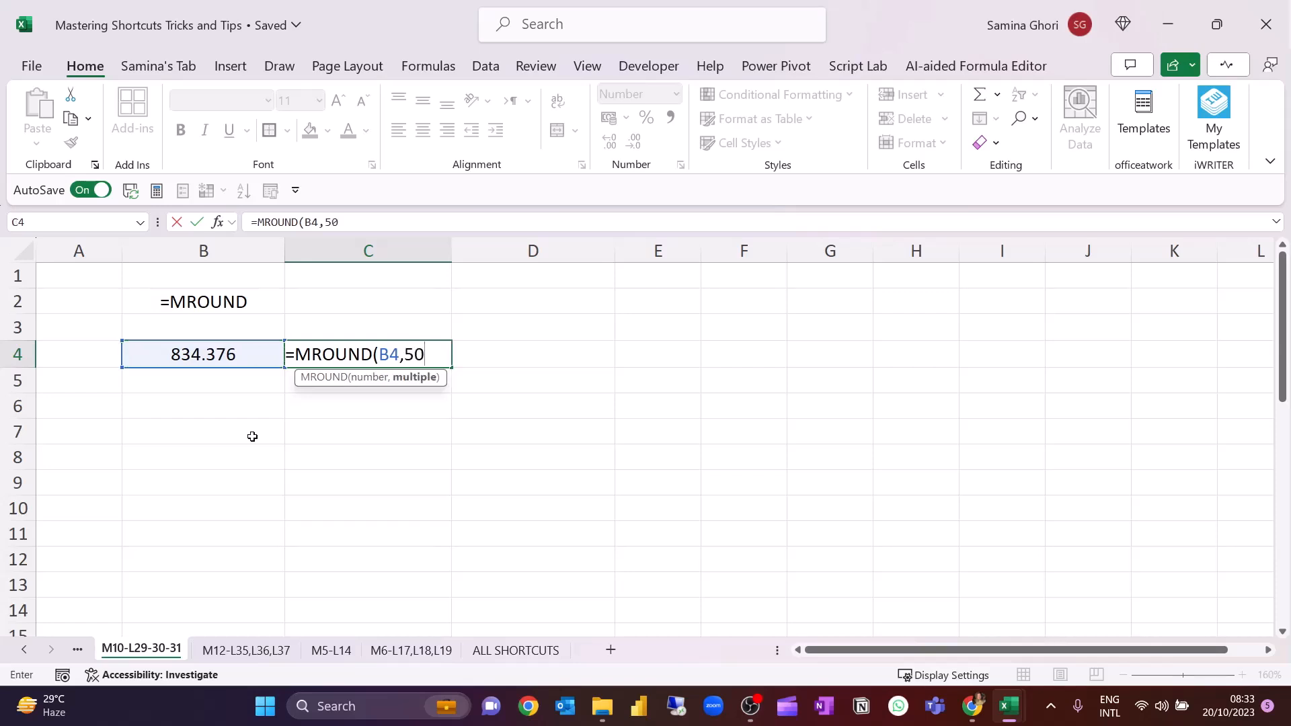
text())
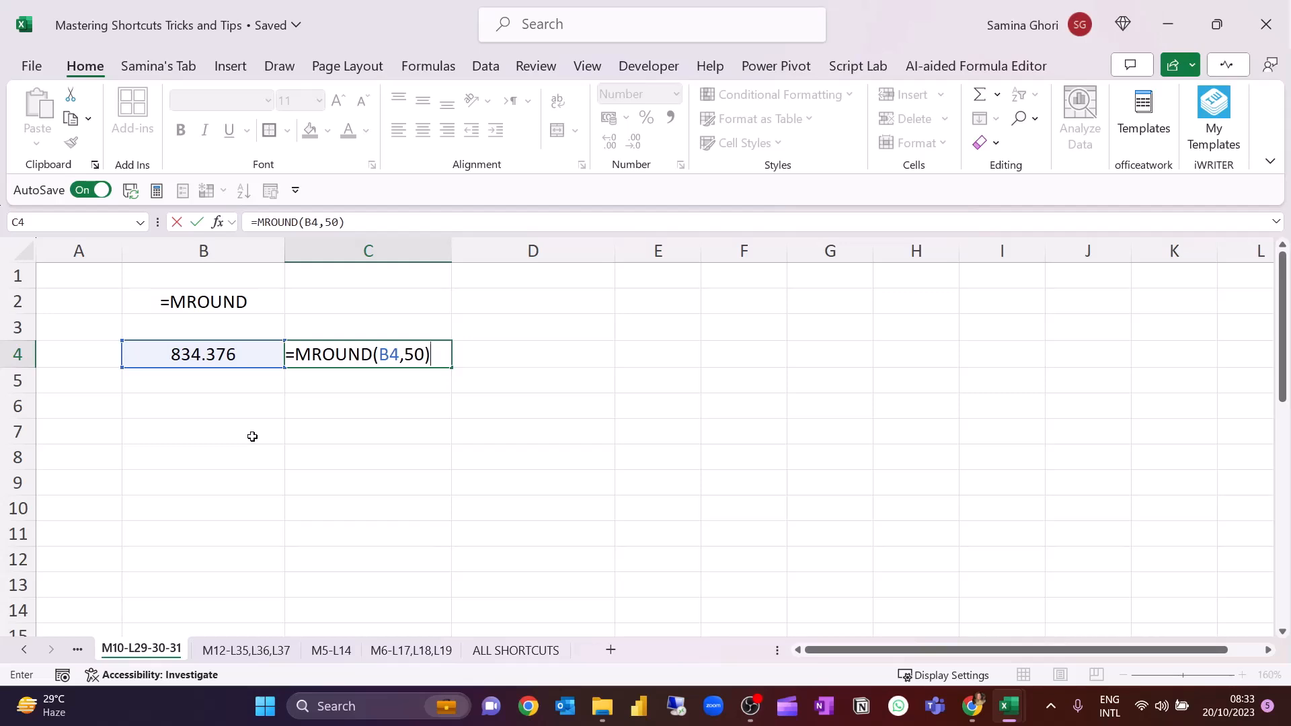
key(Return)
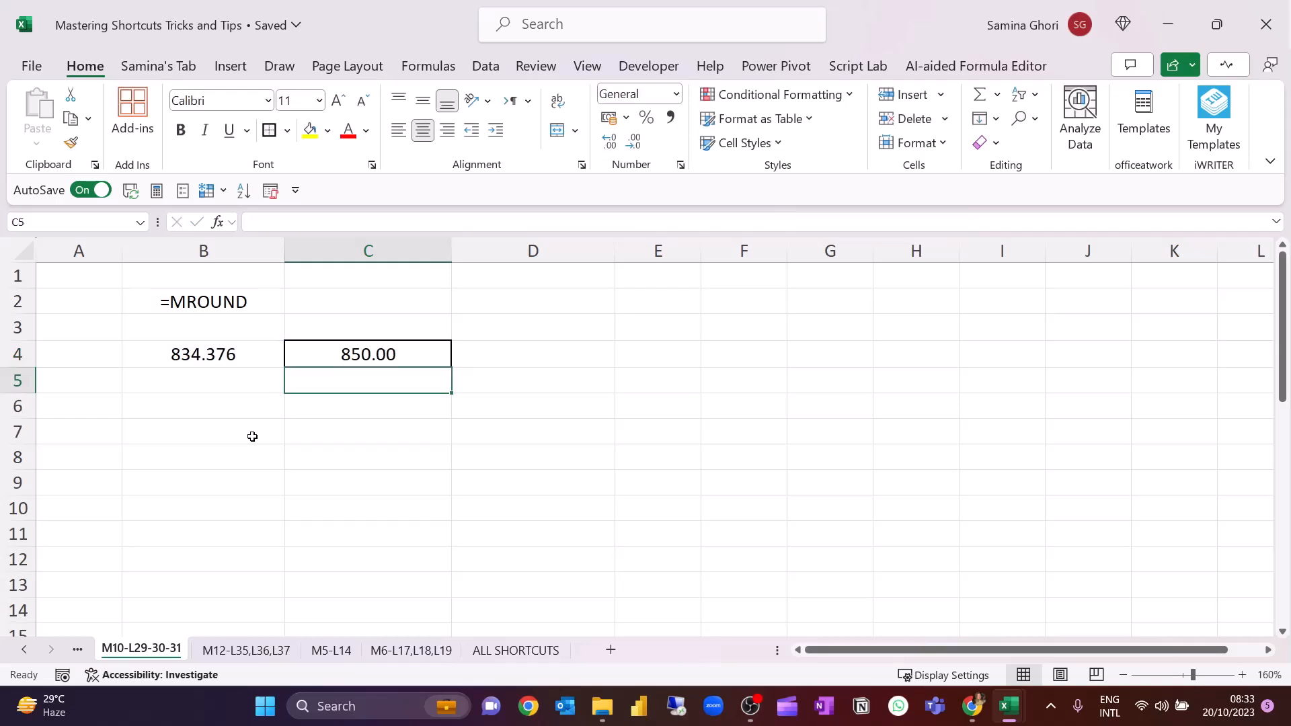
Step: Change the multiple in C4's MROUND formula to 25
key(Up)
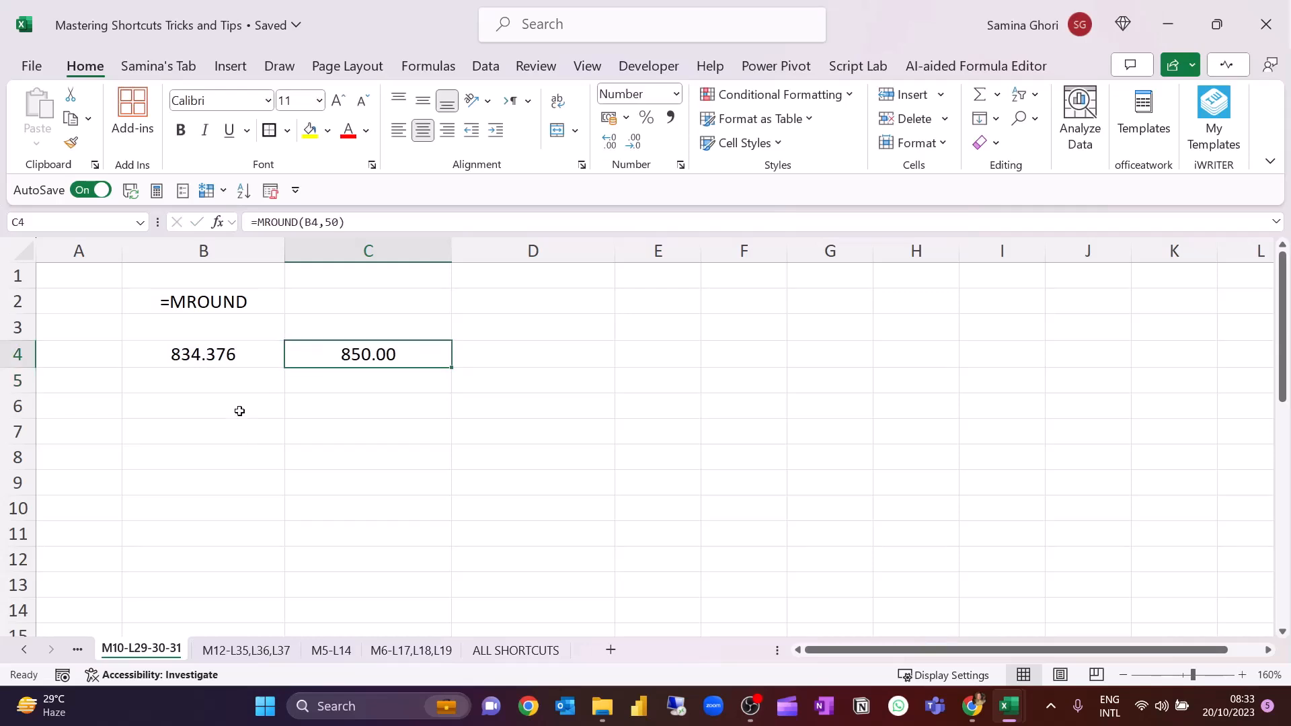
click(338, 222)
key(BackSpace)
key(BackSpace)
text(25)
key(Return)
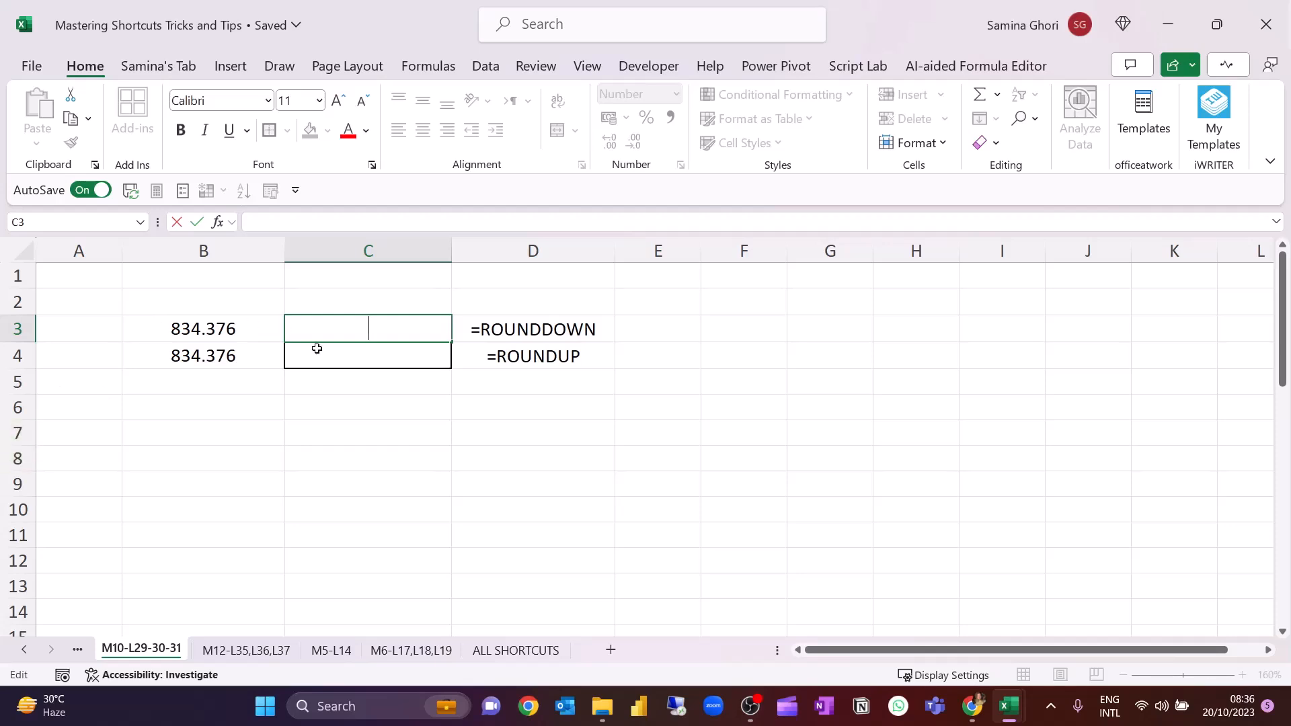
Step: Enter the formula =ROUNDDOWN(B3,-2) in cell C3 to round B3 down to the hundred
click(337, 399)
click(349, 331)
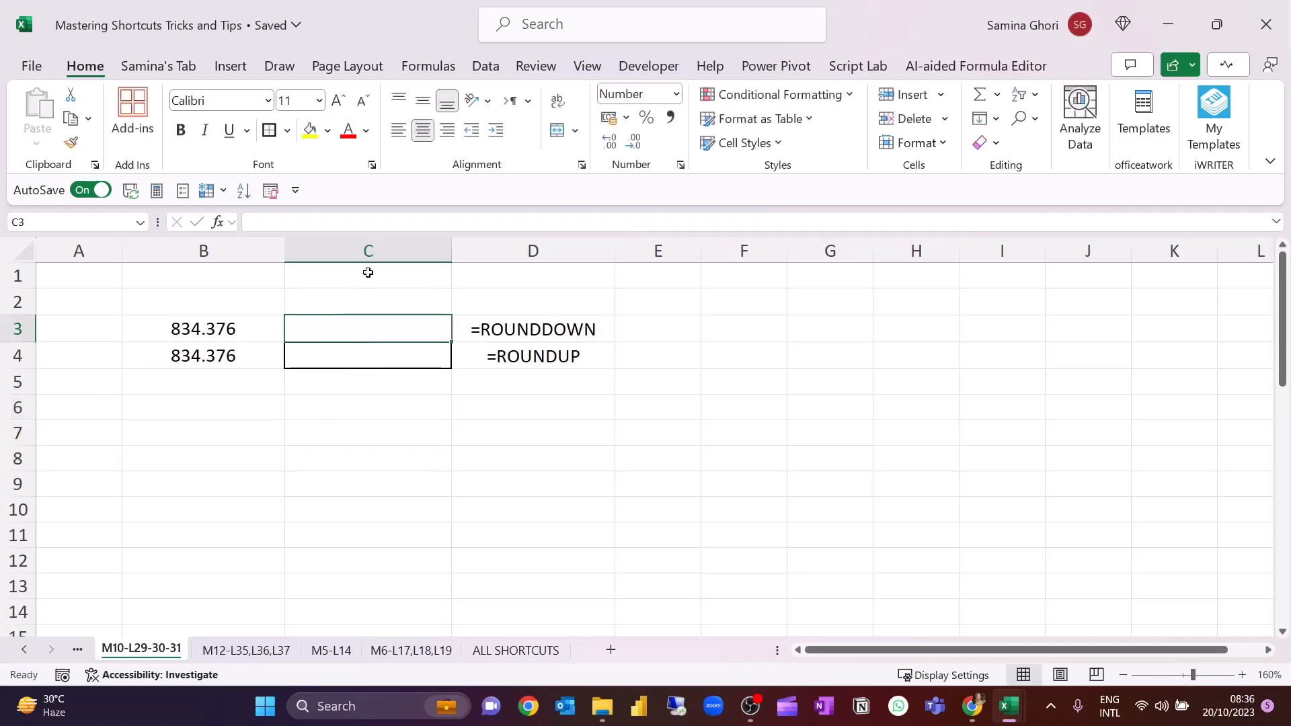
text(=round)
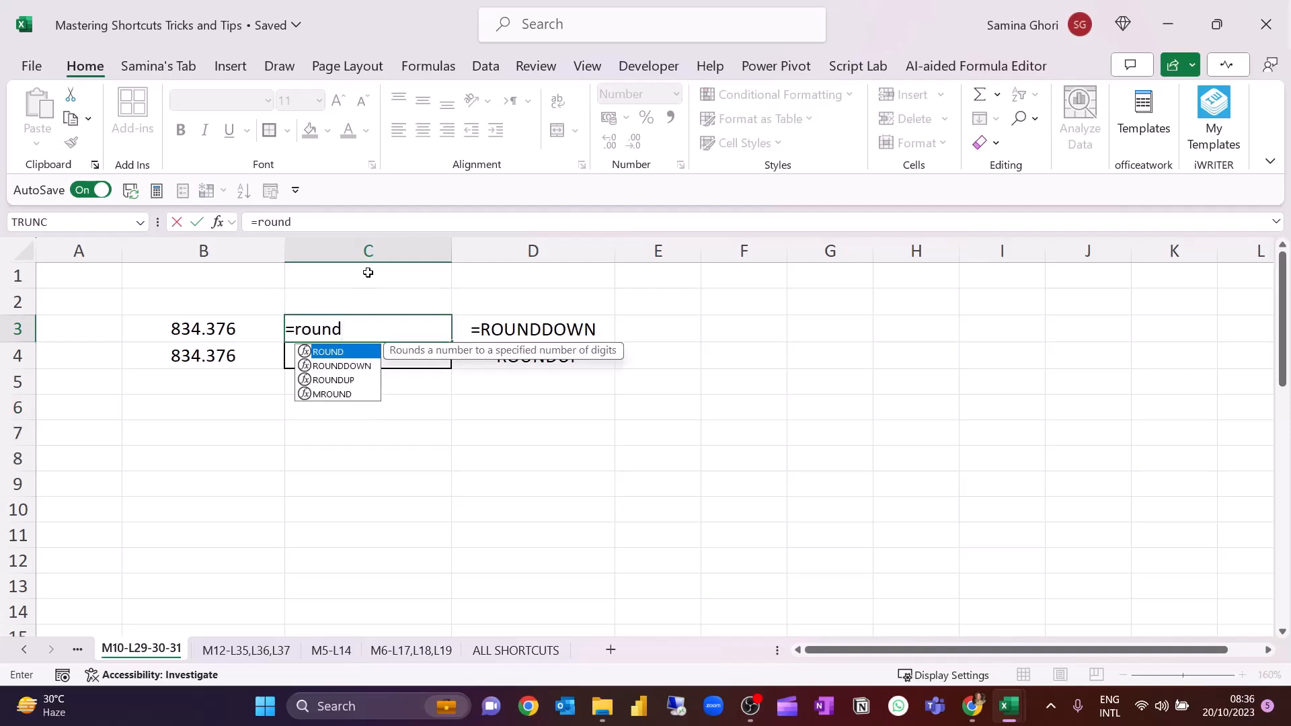
key(Down)
key(Tab)
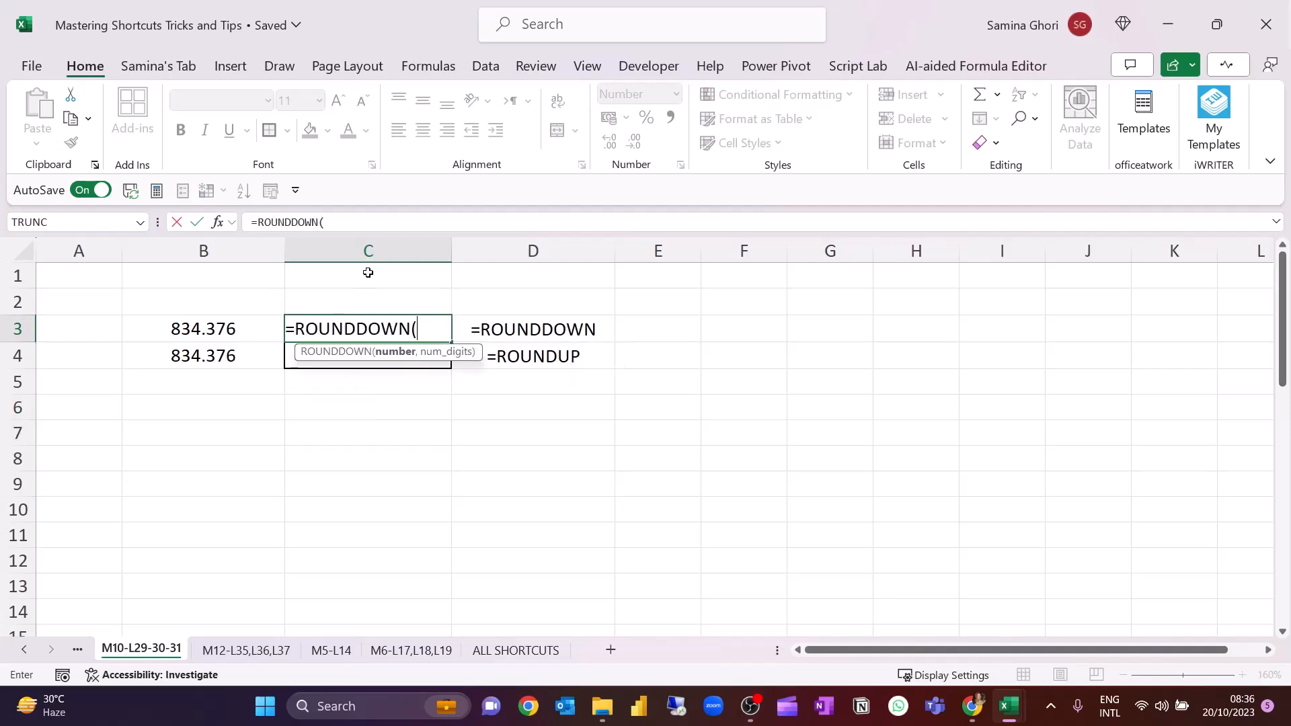
click(232, 328)
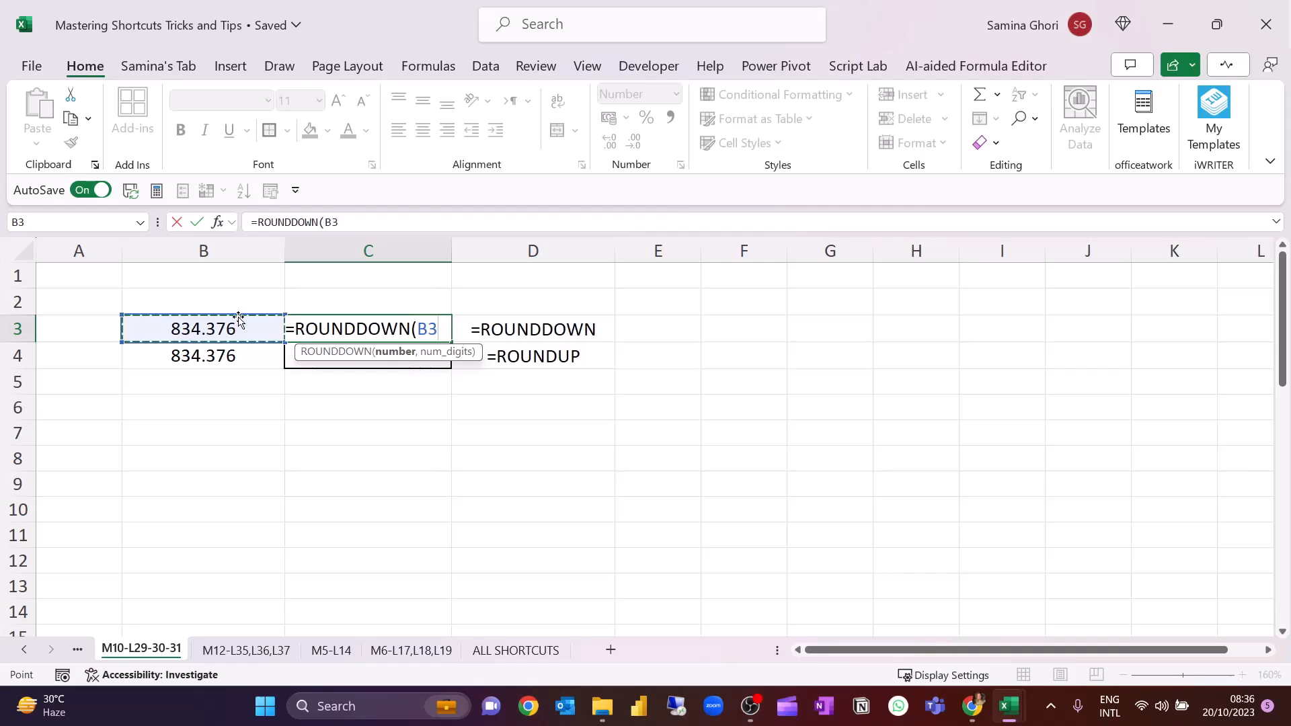
text(,)
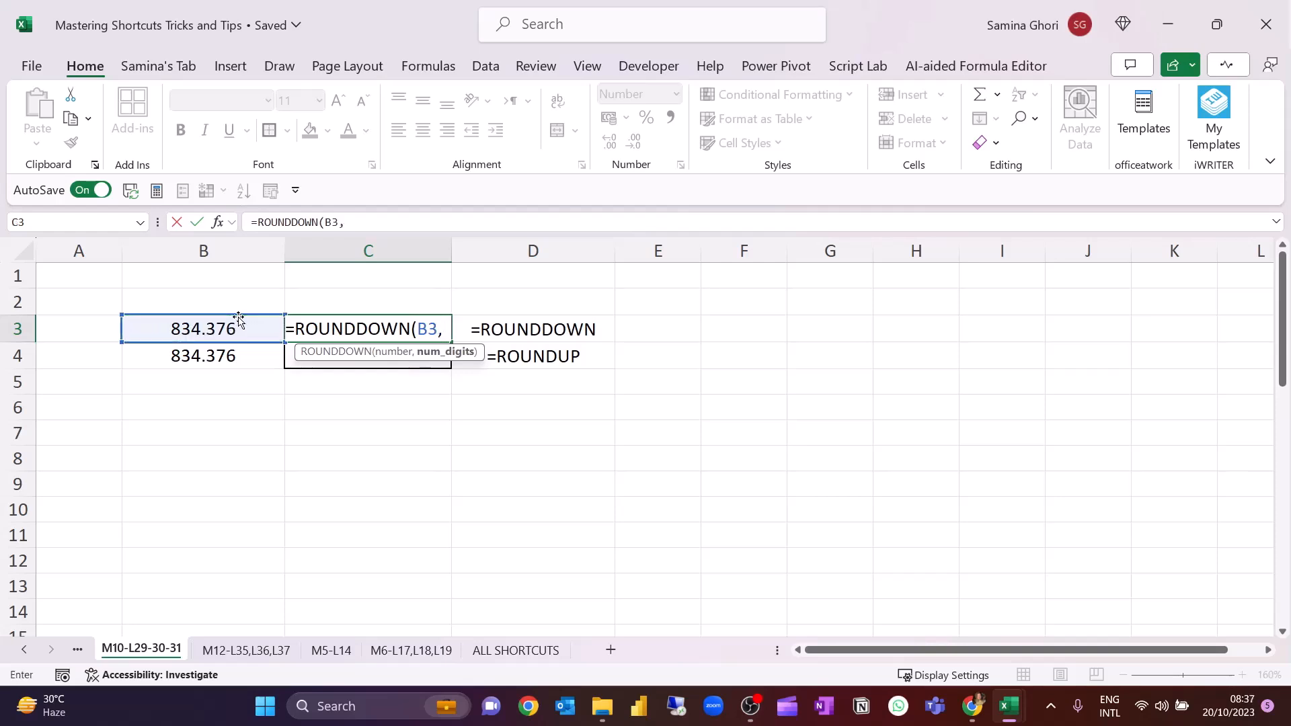
text(-2))
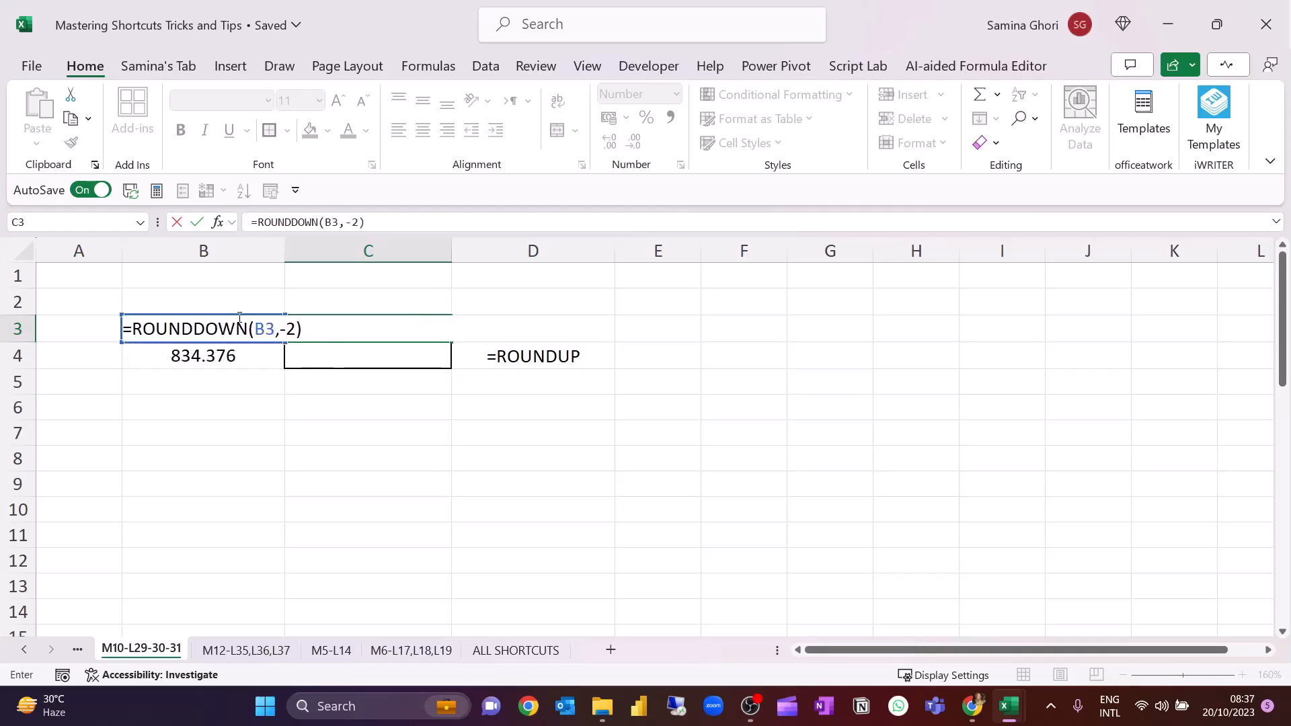
key(Return)
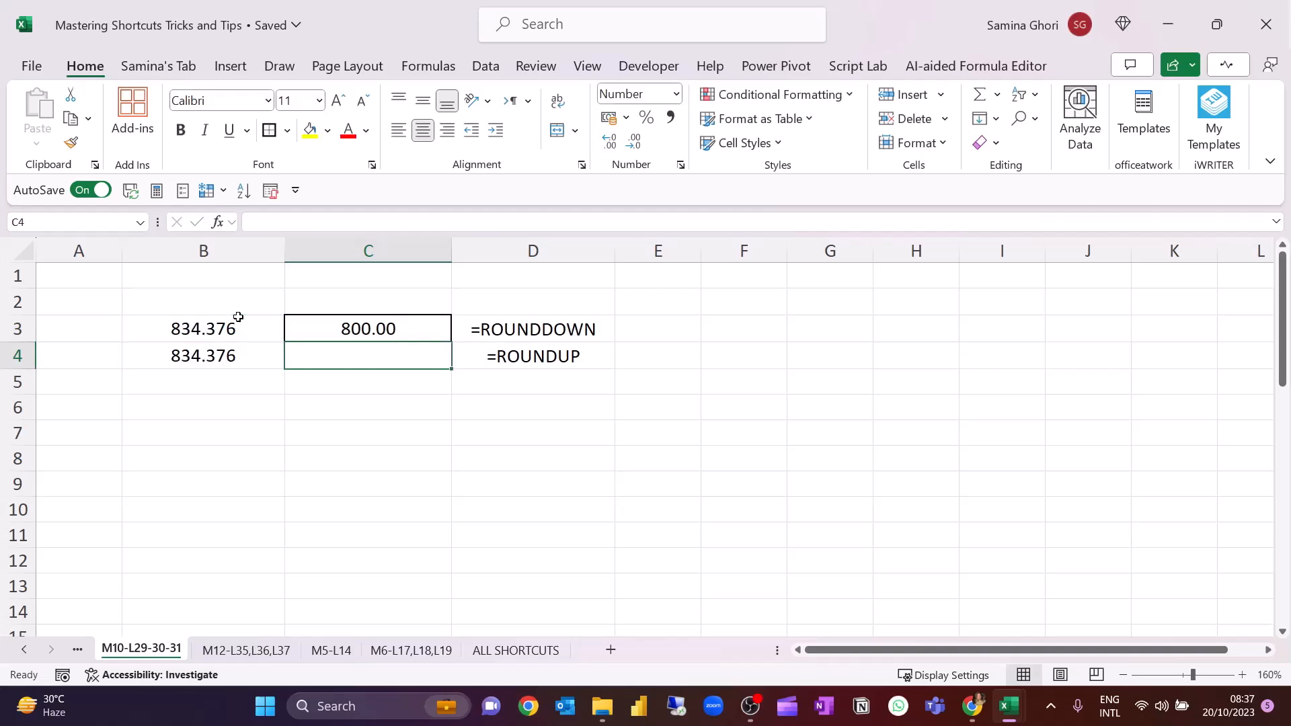
Step: Enter the formula =ROUNDUP(B4,-2) in cell C4 to round B4 up to the hundred
text(=round)
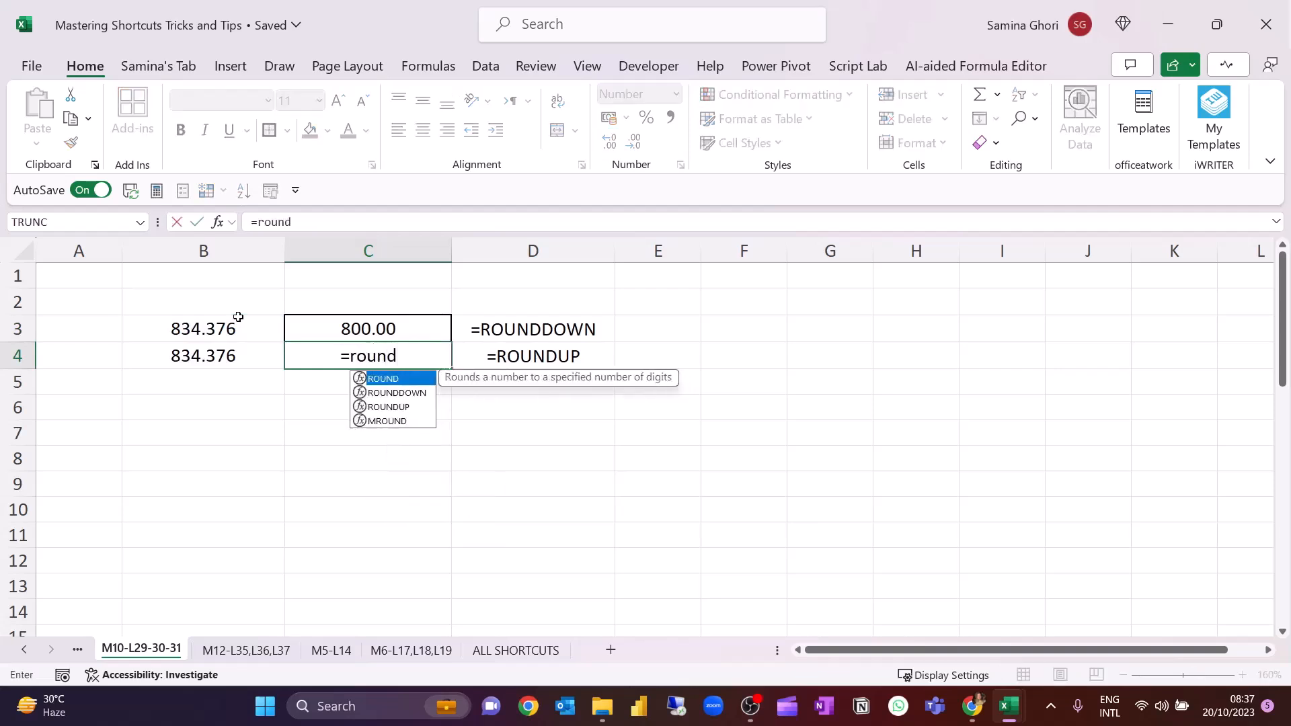
key(Down)
key(Down)
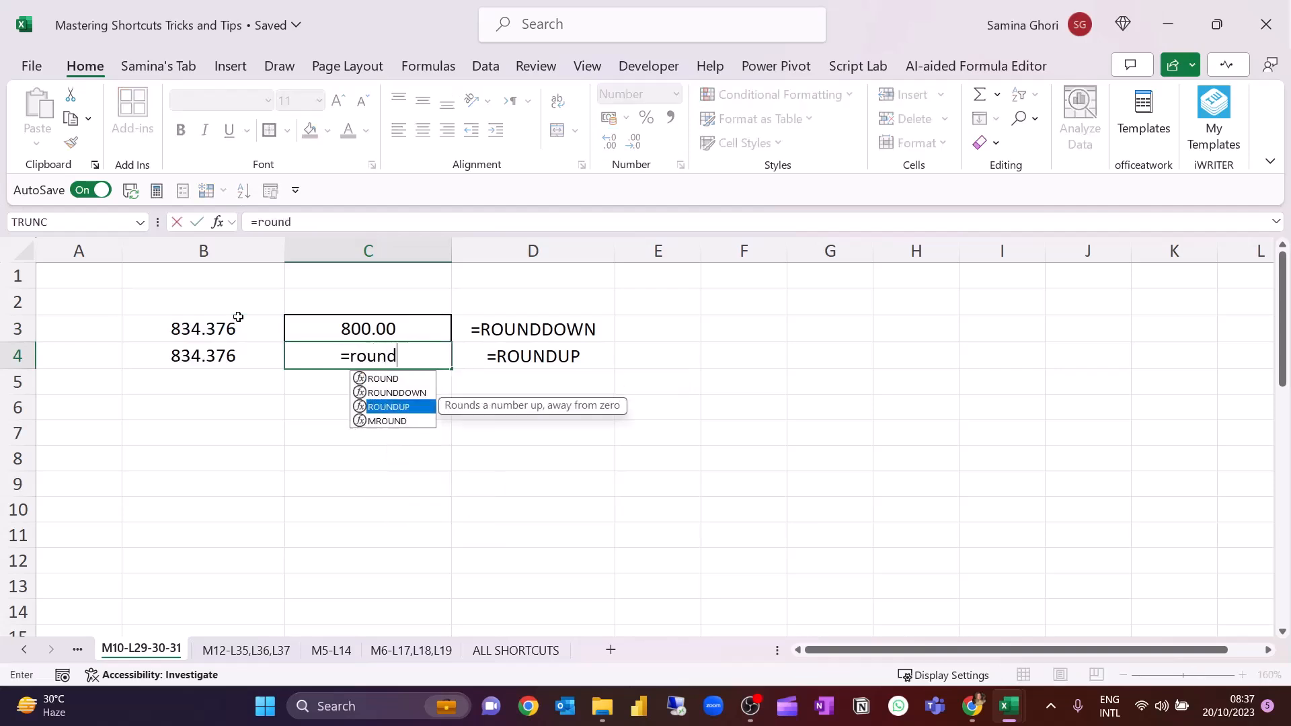
key(Tab)
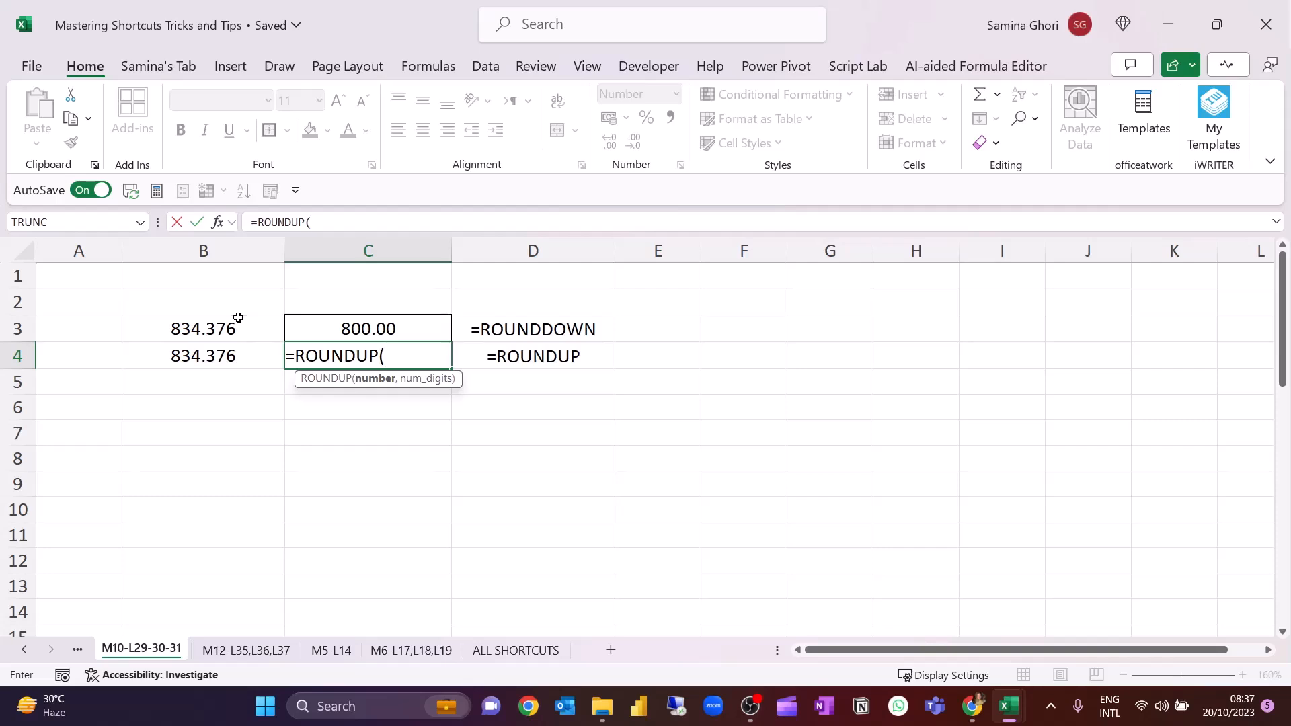
click(218, 358)
text(,-2))
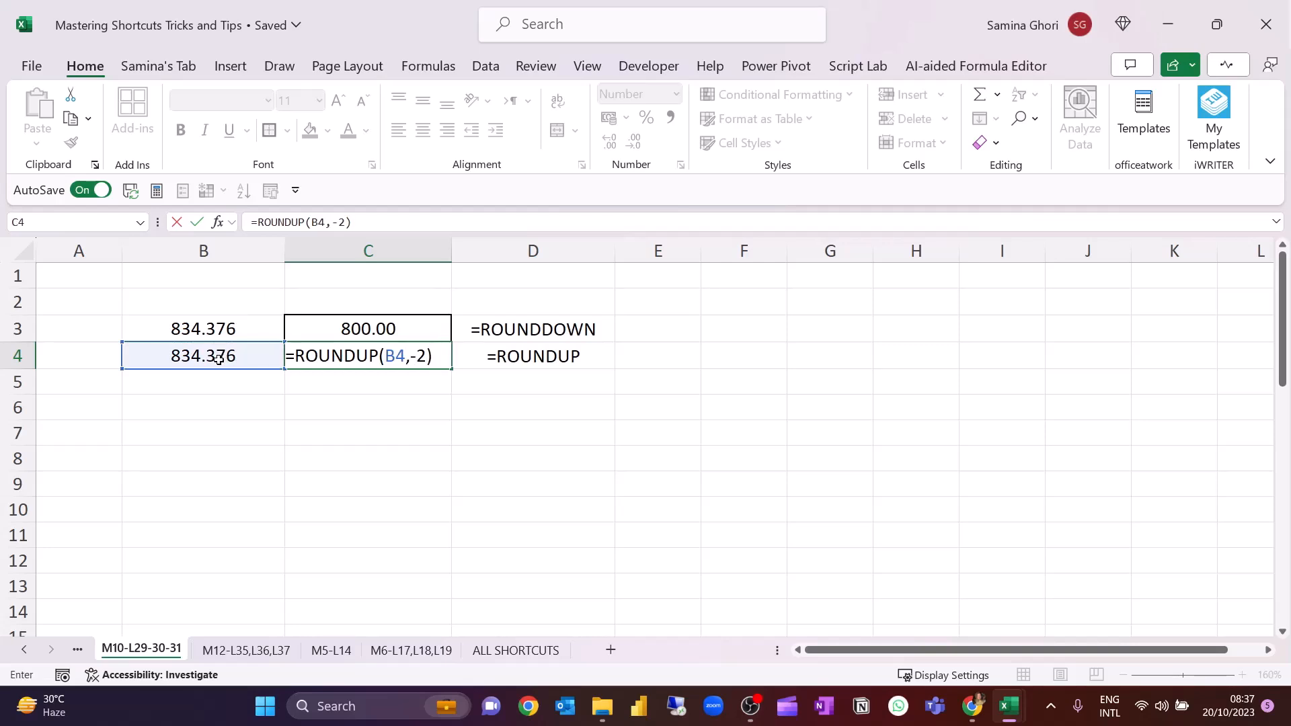
key(Return)
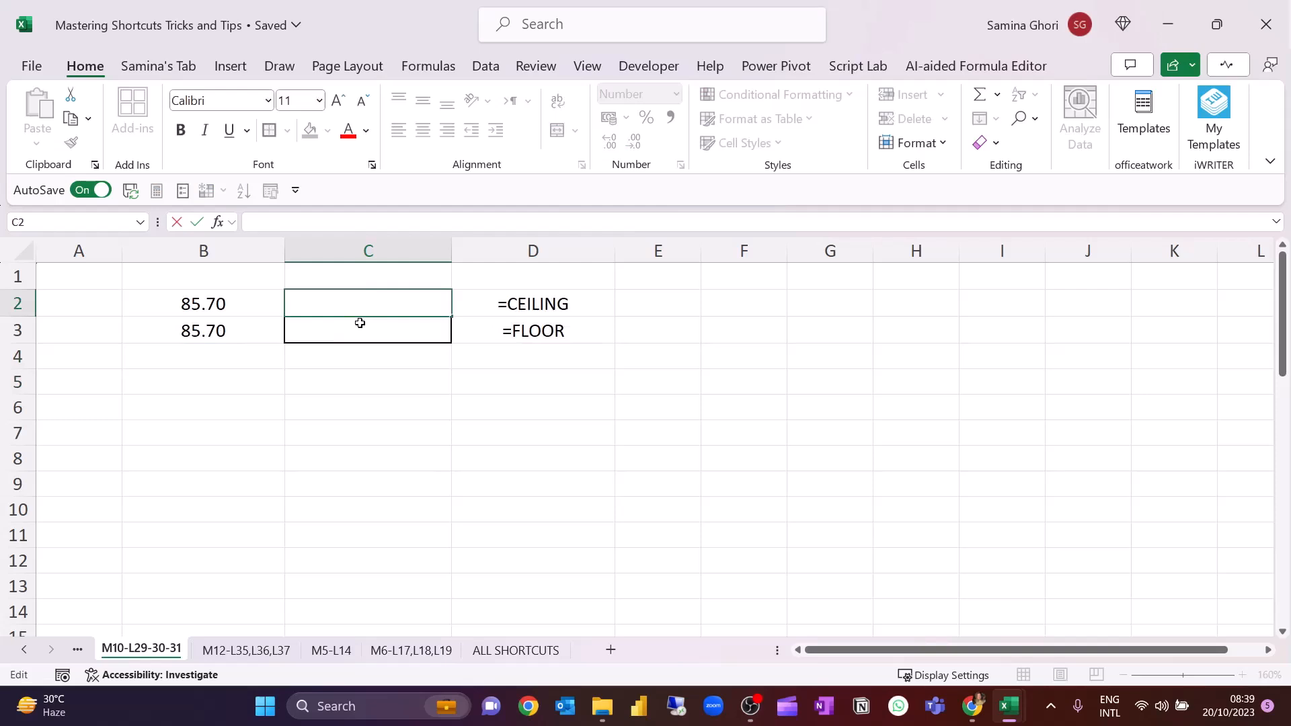
Step: Enter the formula =CEILING(B2,4) in cell C2 to round B2 up to the nearest multiple of 4
text(=ceiling)
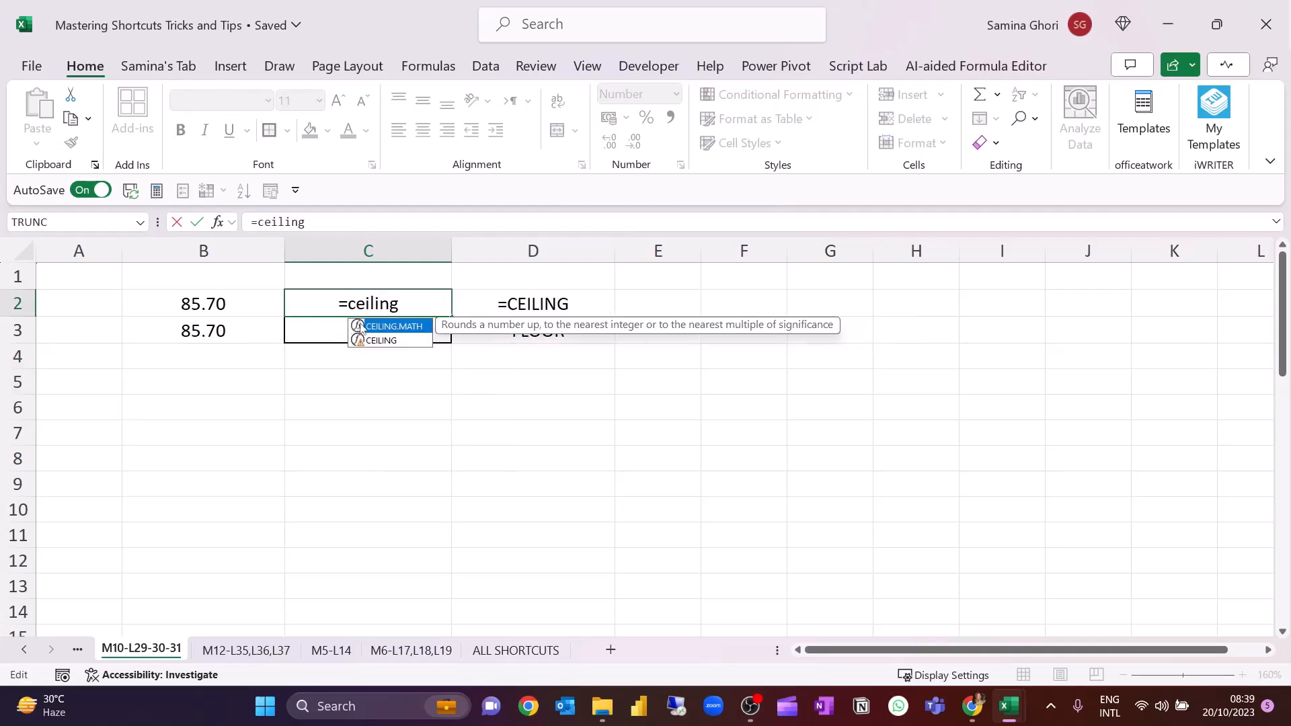
key(Down)
key(Tab)
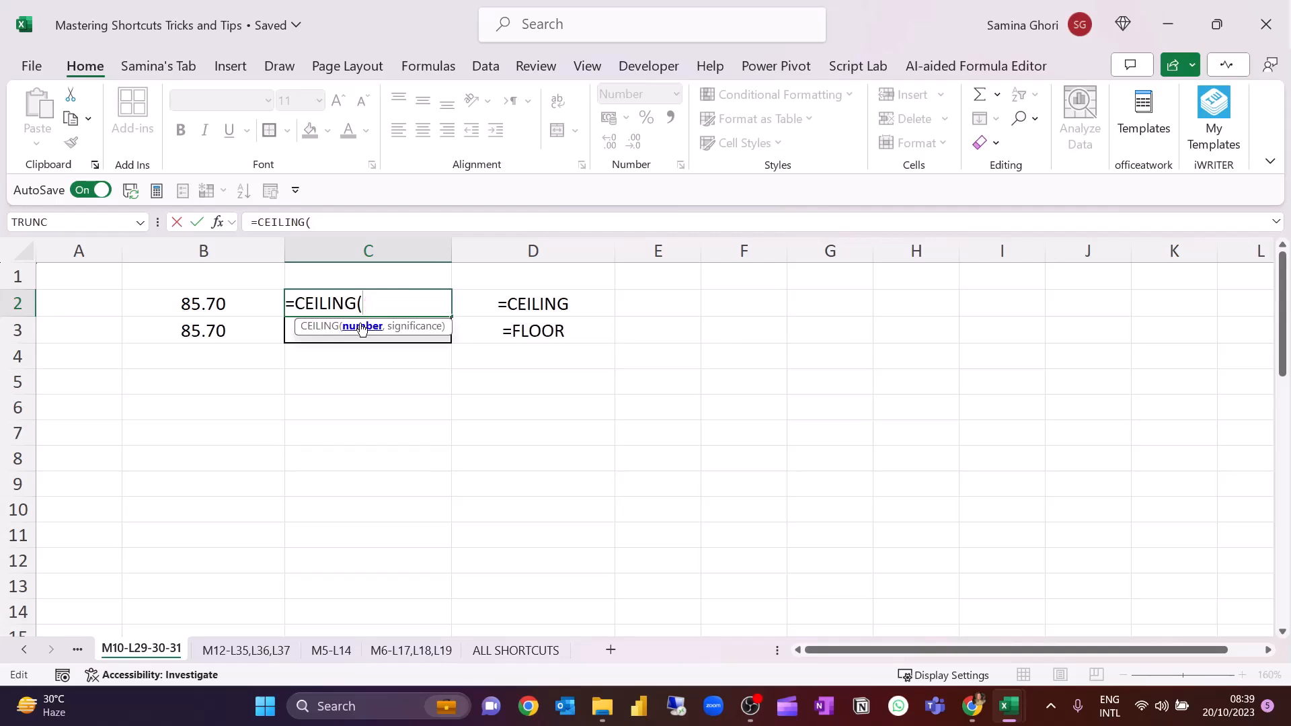
click(248, 300)
text(,)
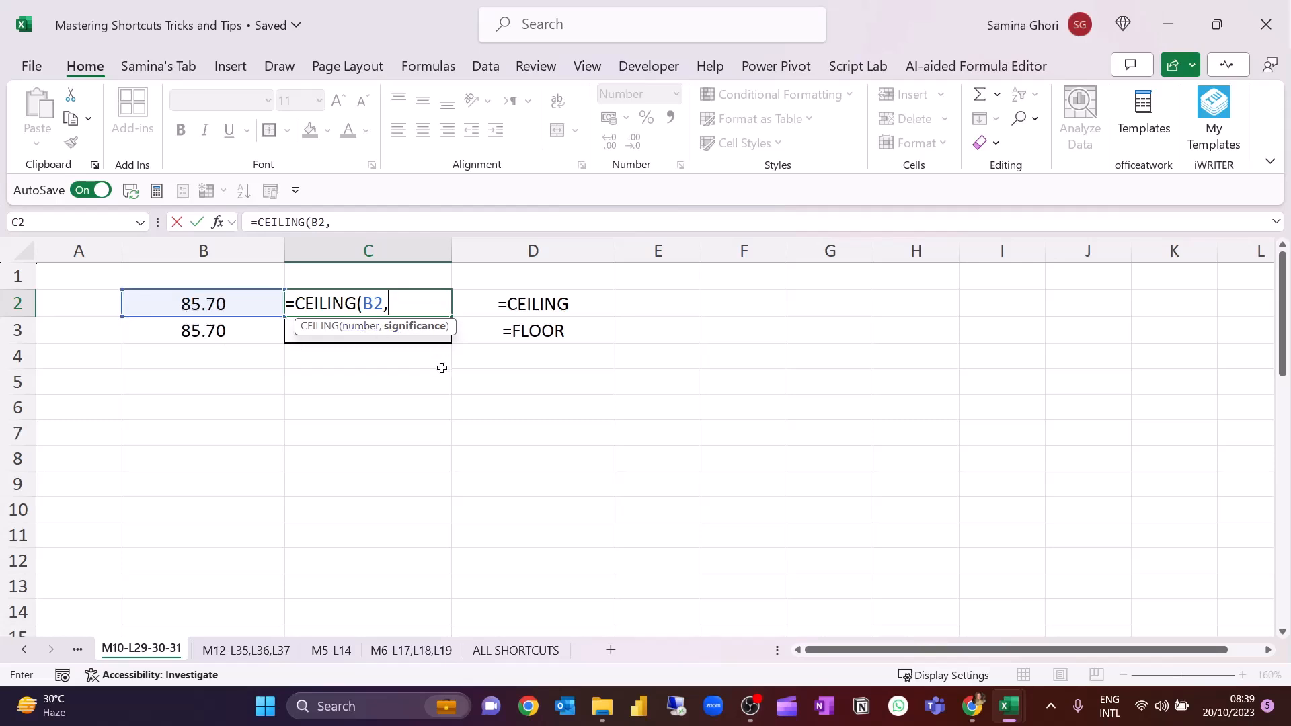
text(4))
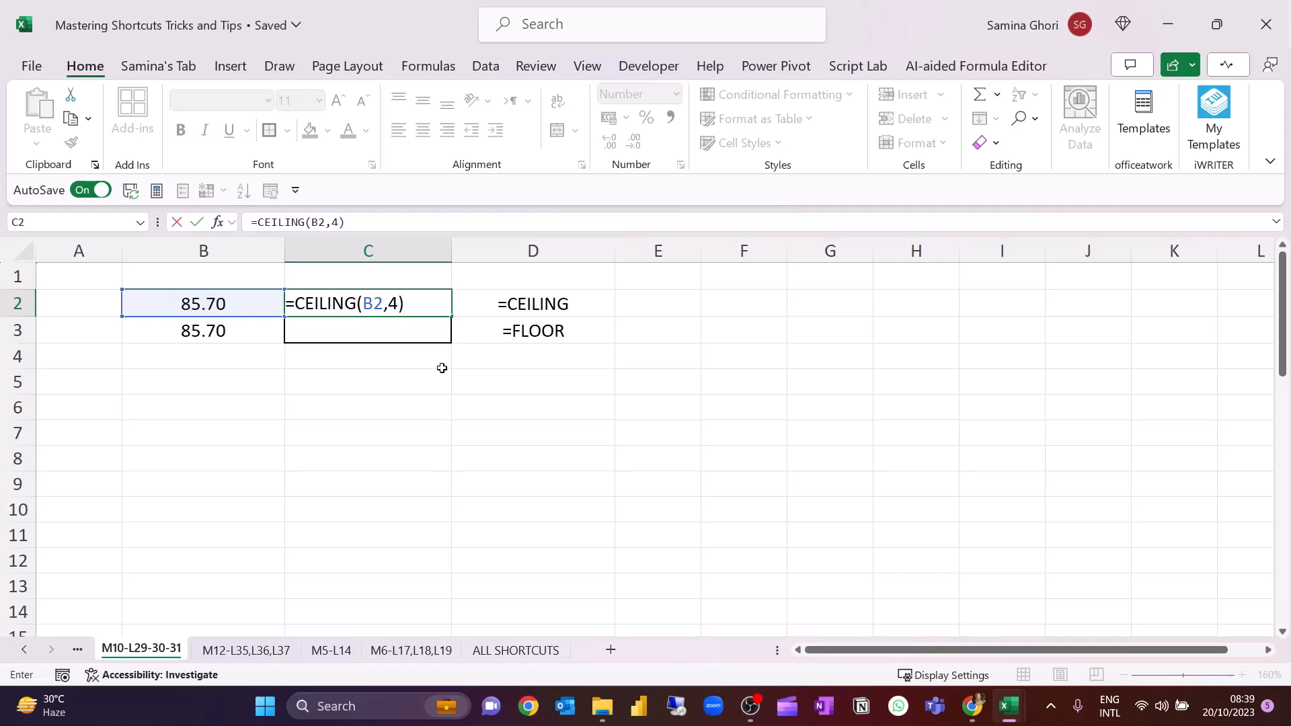
key(Return)
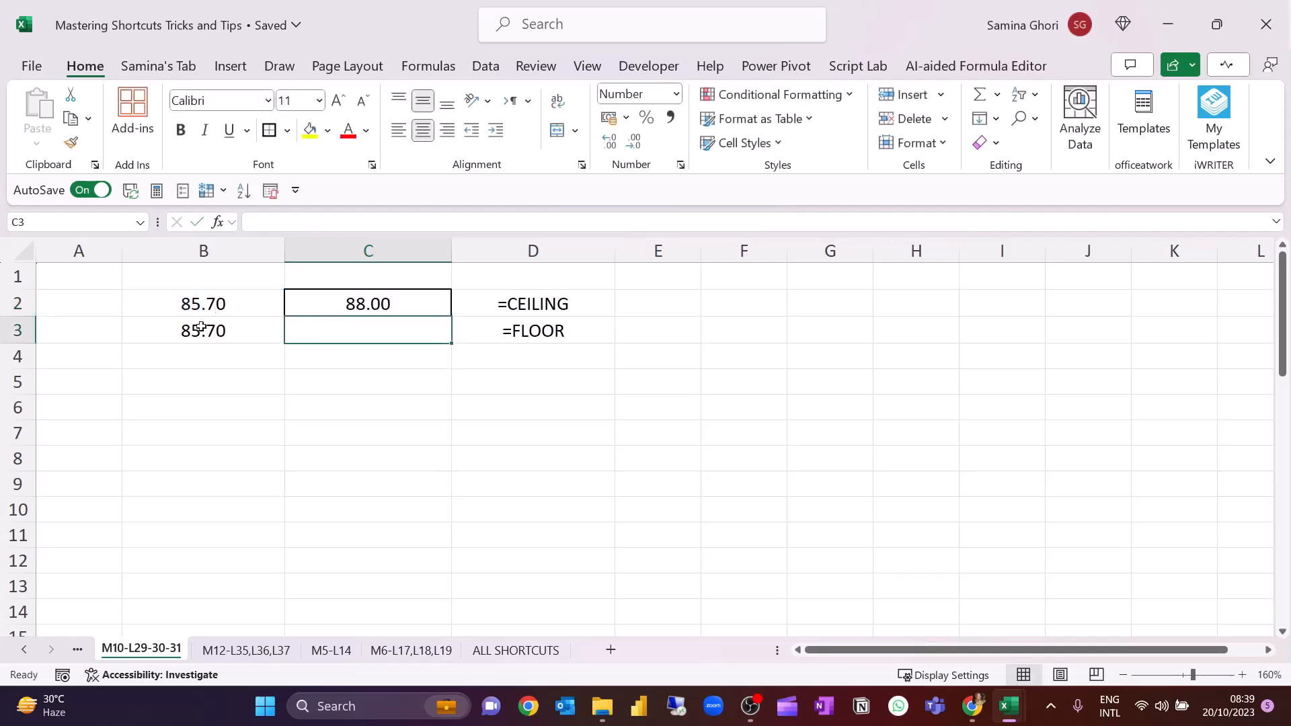
click(372, 303)
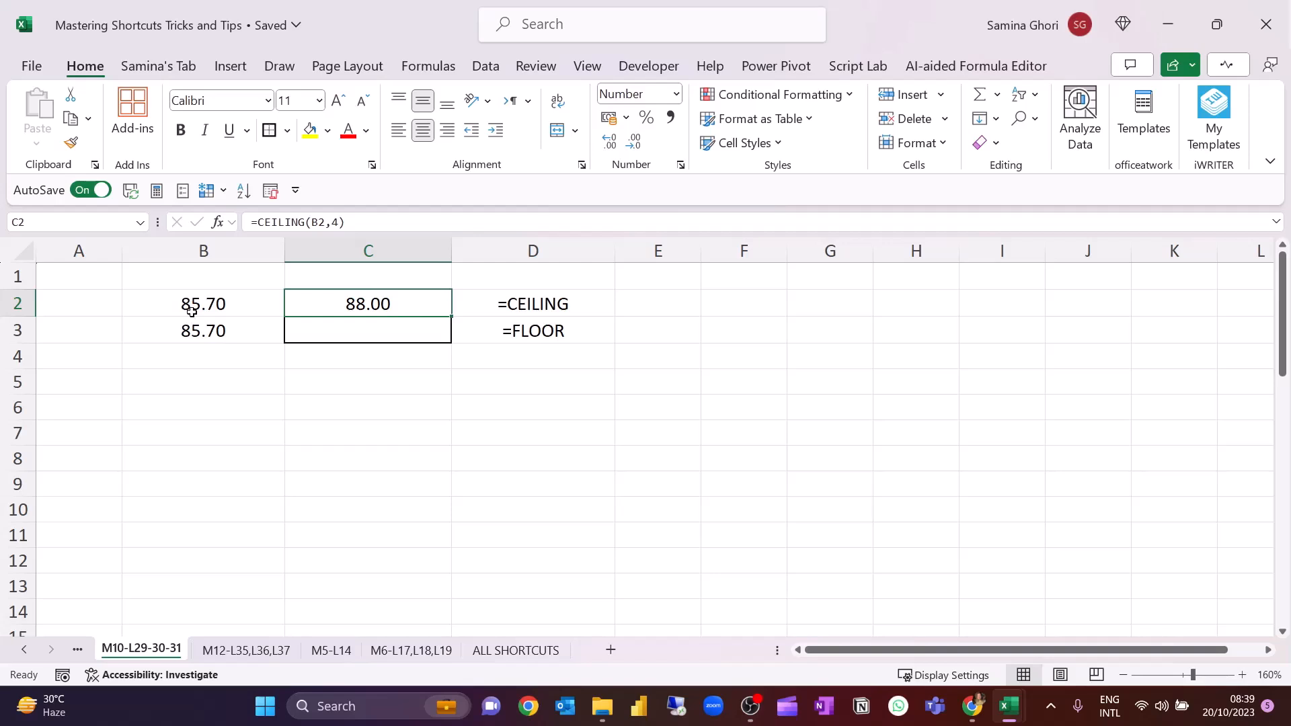
Step: Enter the formula =FLOOR(B3,3) in cell C3 to round B3 down to the nearest multiple of 3
click(362, 323)
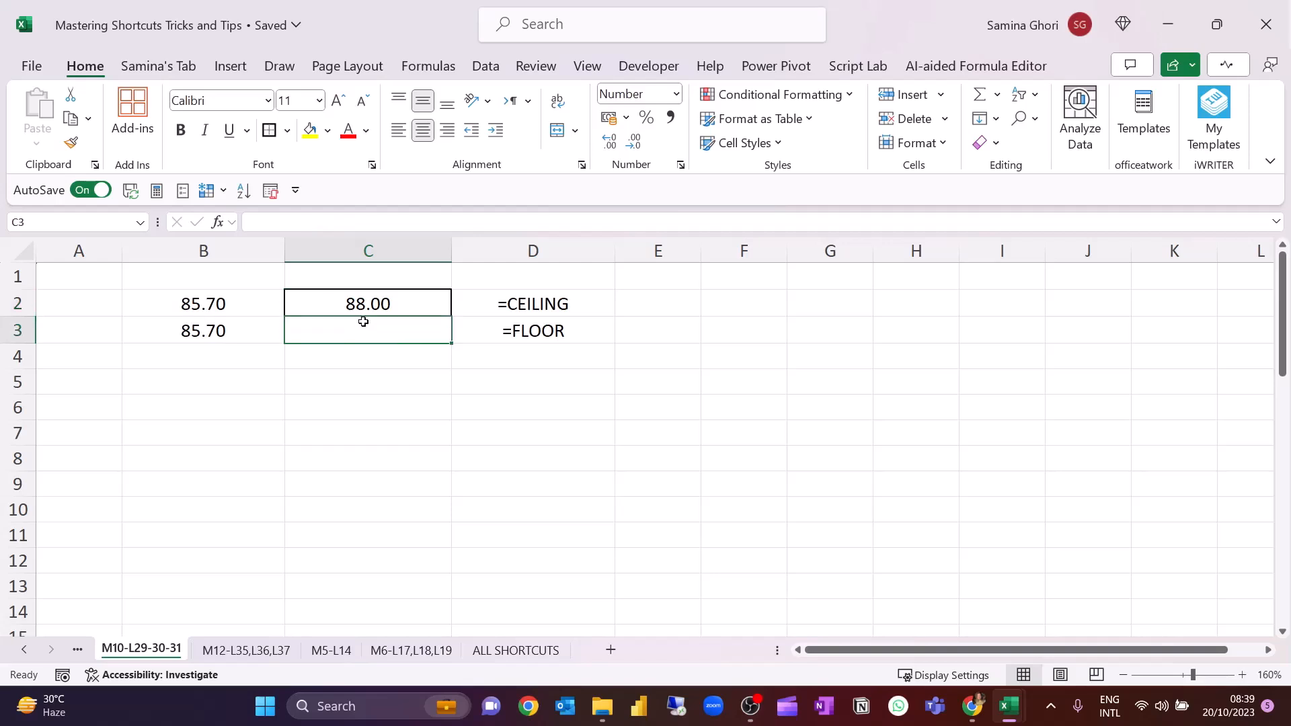
text(=flor)
key(BackSpace)
text(o)
key(Down)
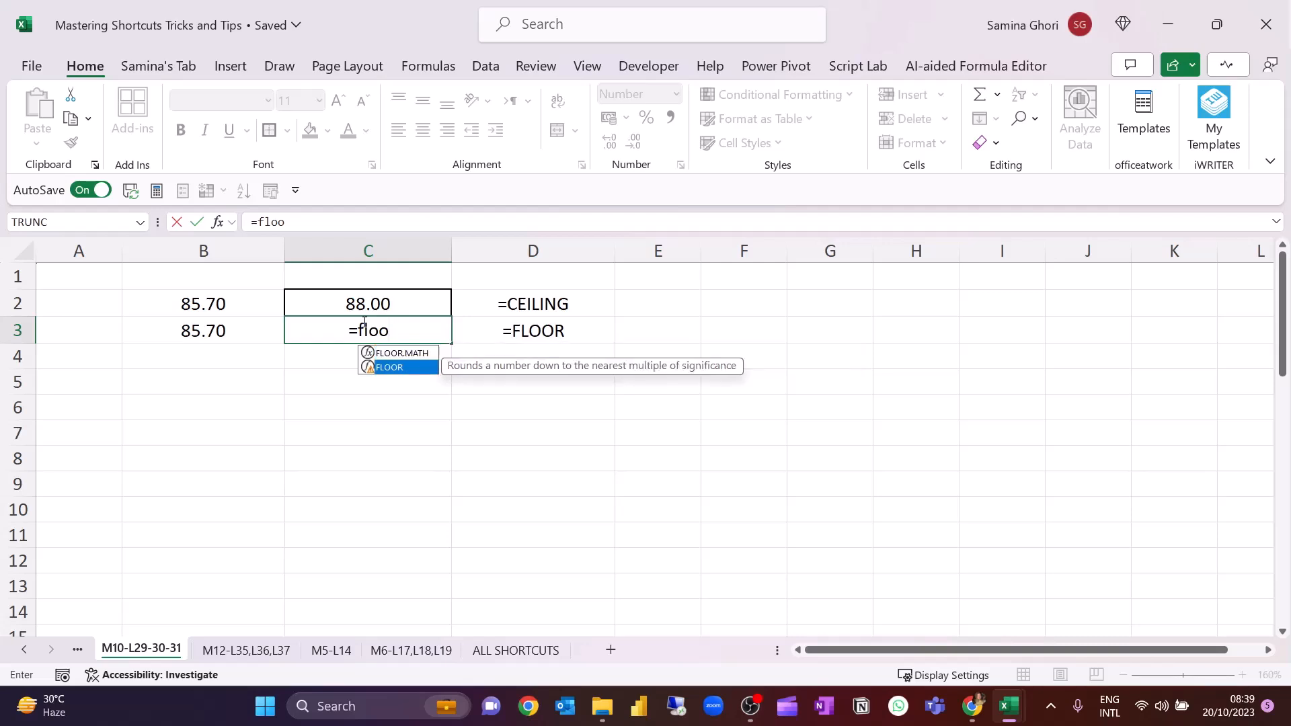
key(Tab)
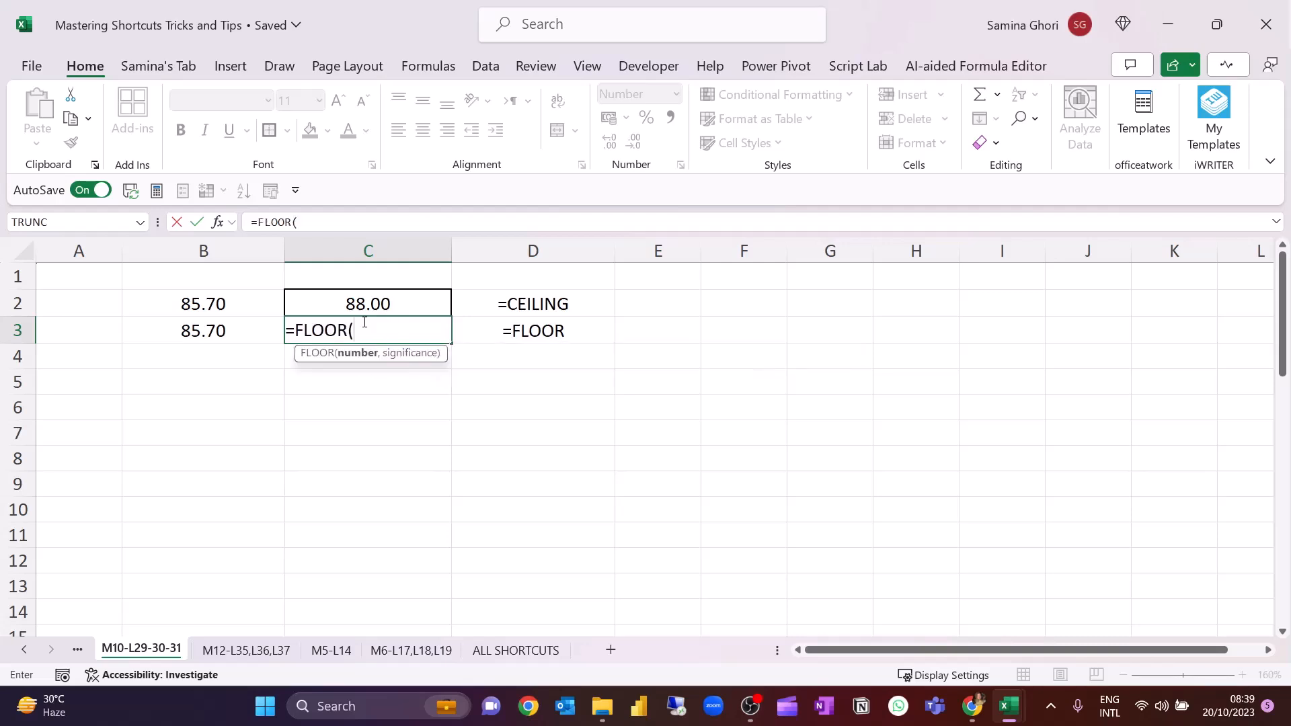
click(243, 330)
text(,3))
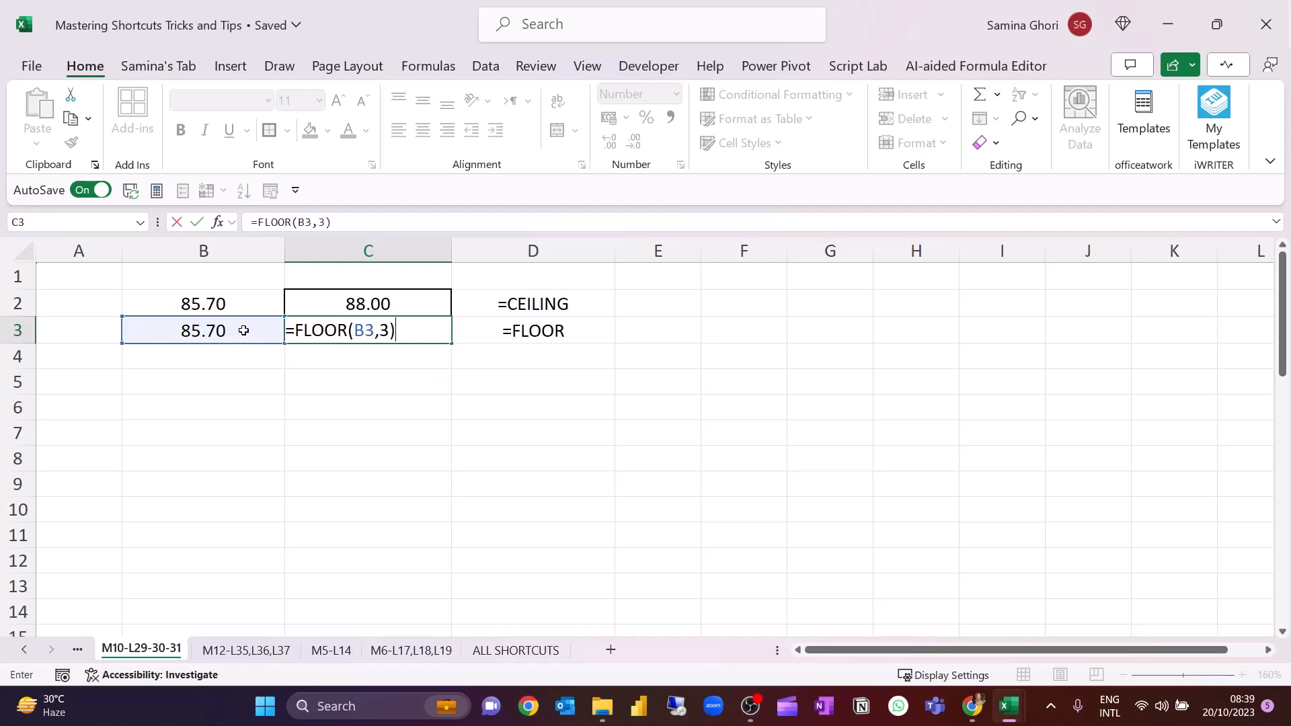
key(Return)
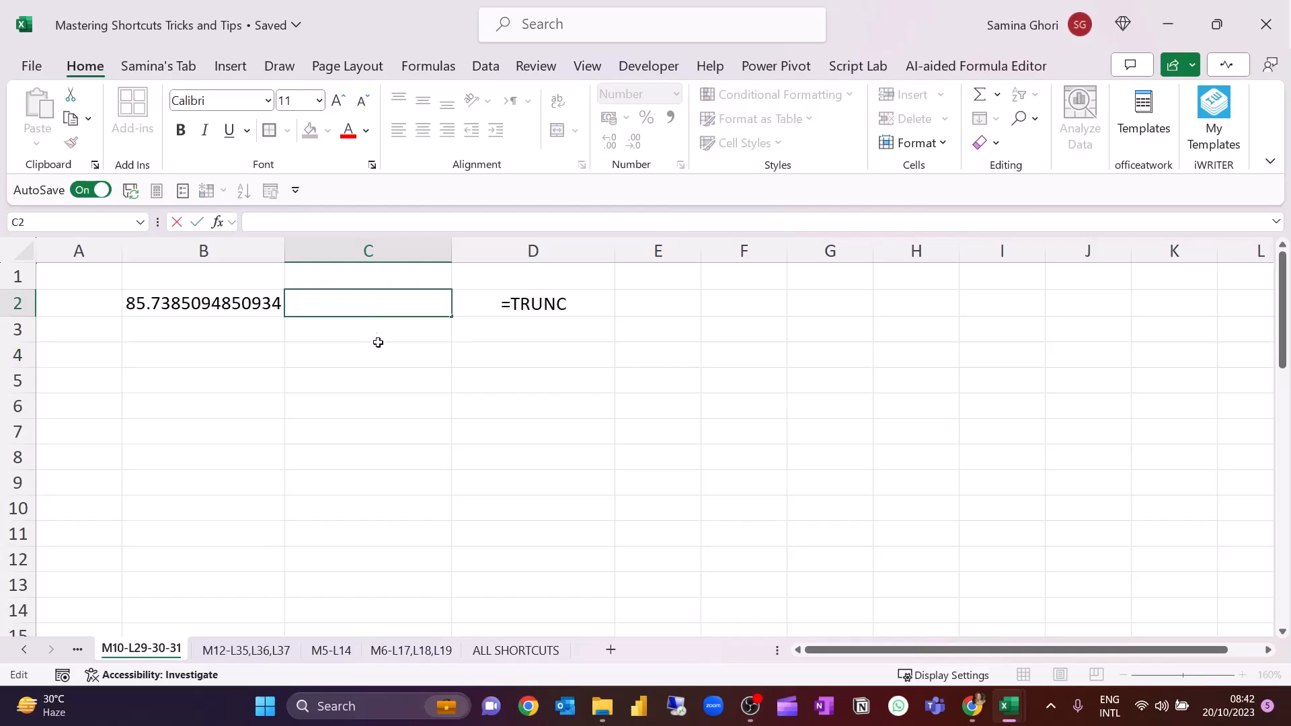
Step: Enter the formula =TRUNC(B2,2) in cell C2 to cut B2 off after two decimal places
click(375, 336)
click(367, 309)
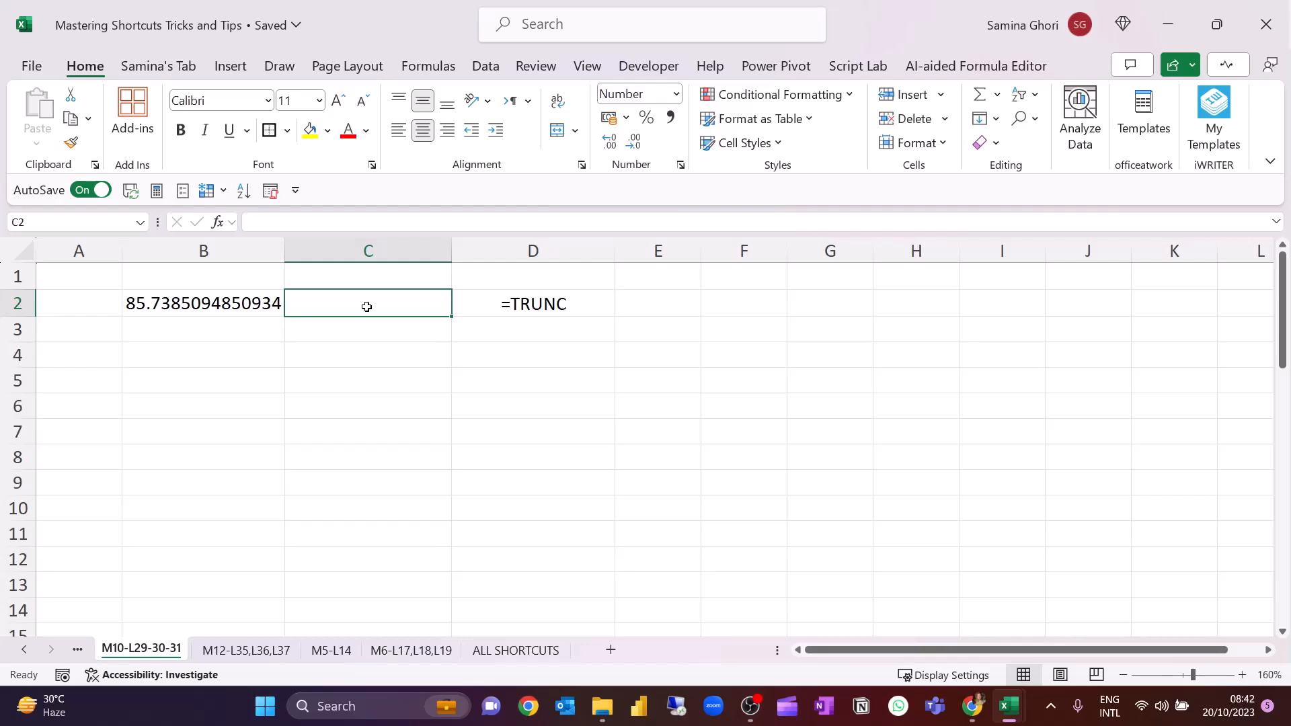
text(=)
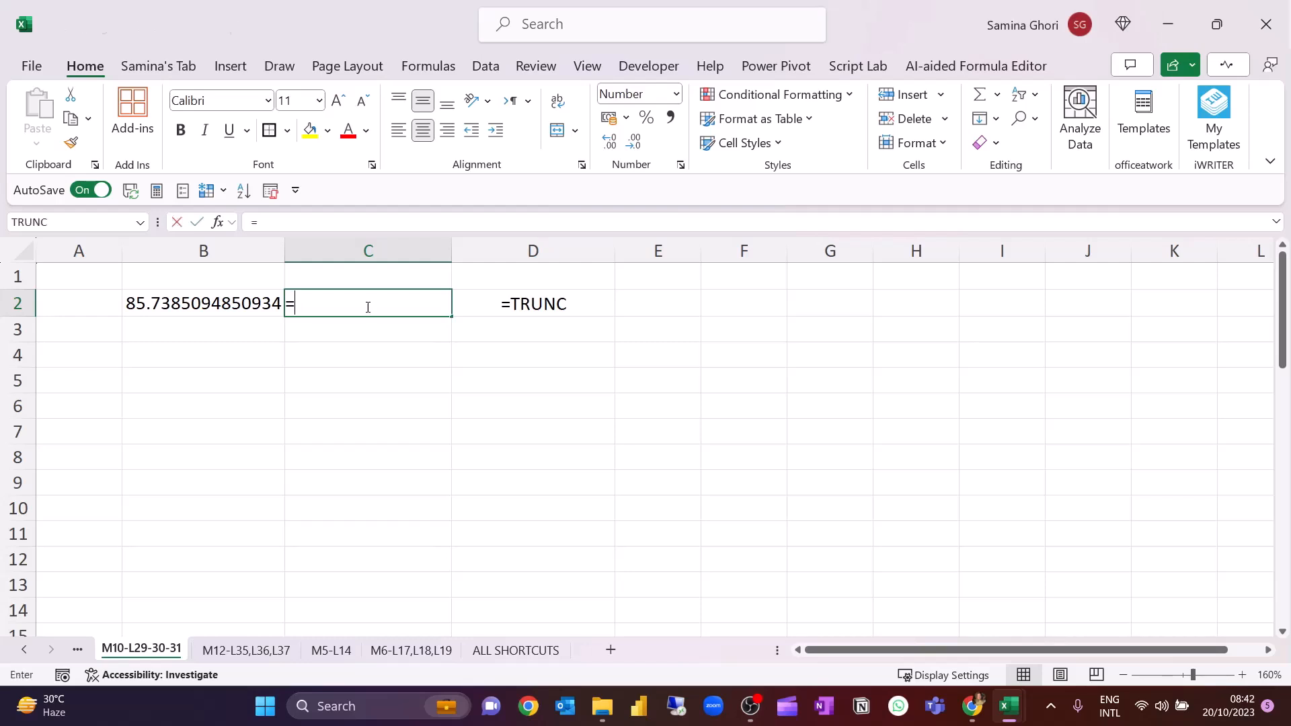
text(trunc()
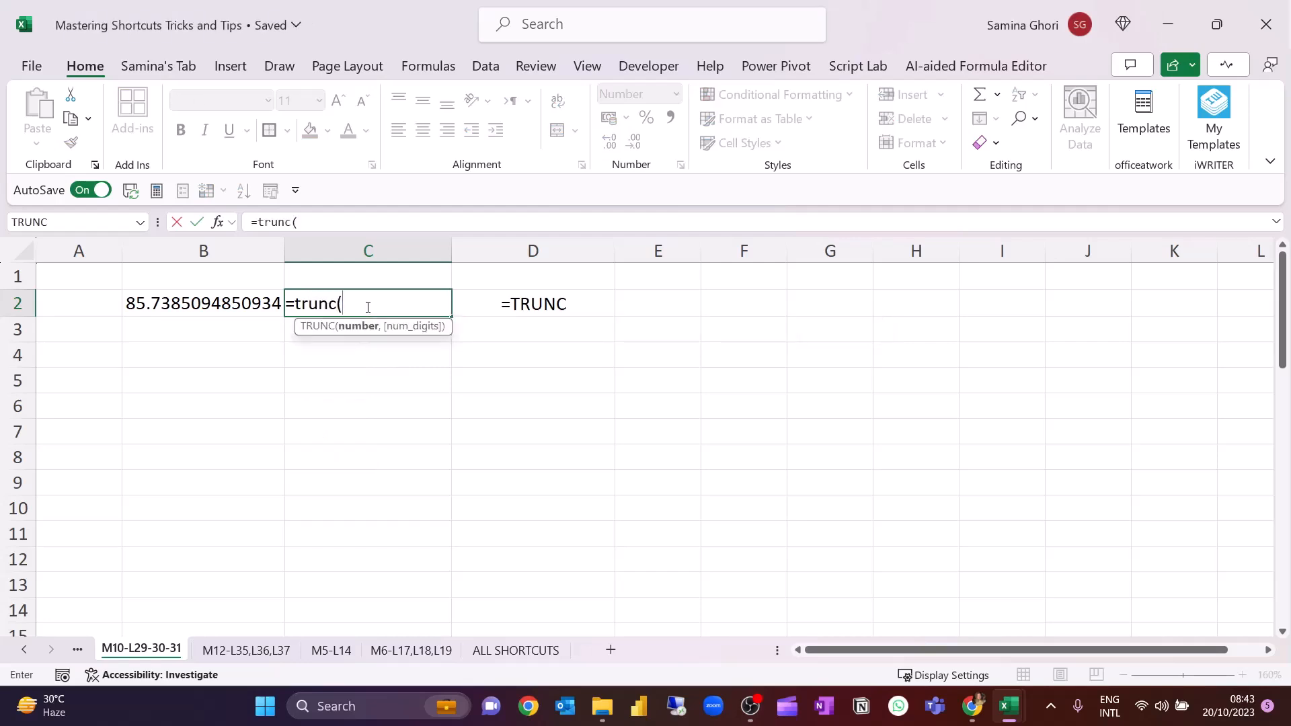
click(189, 304)
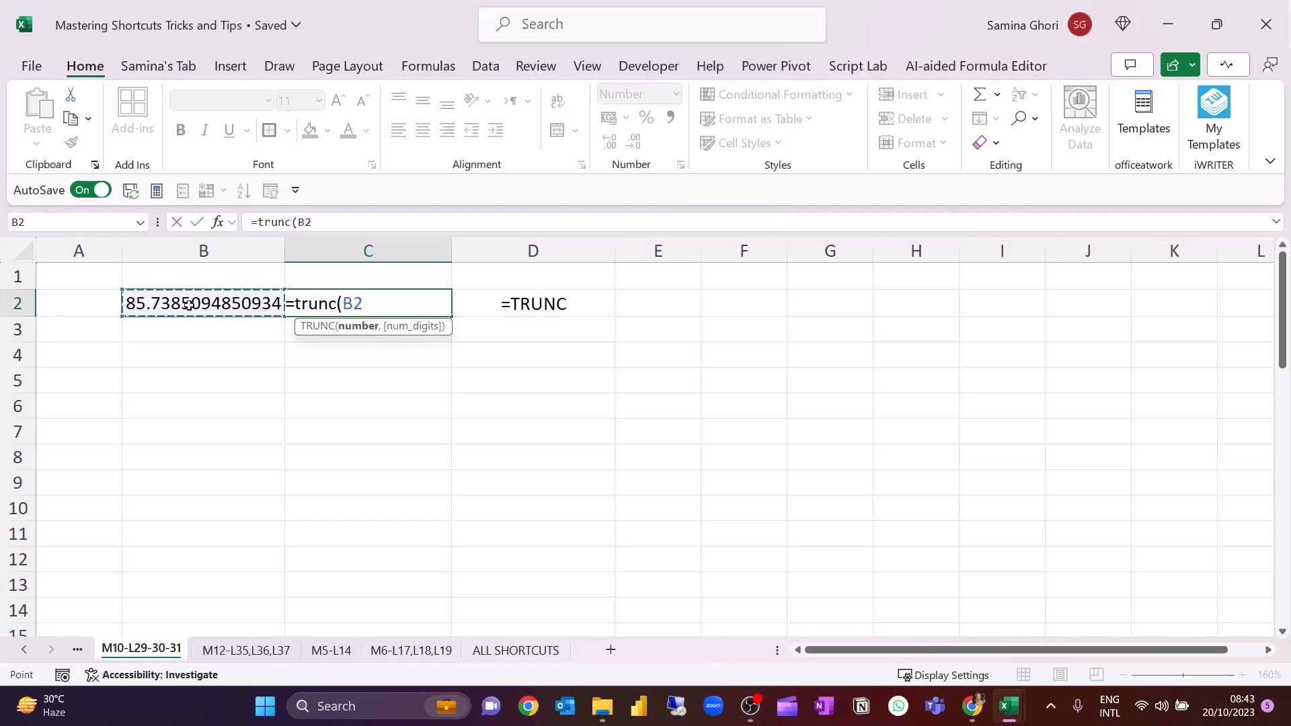
text(,)
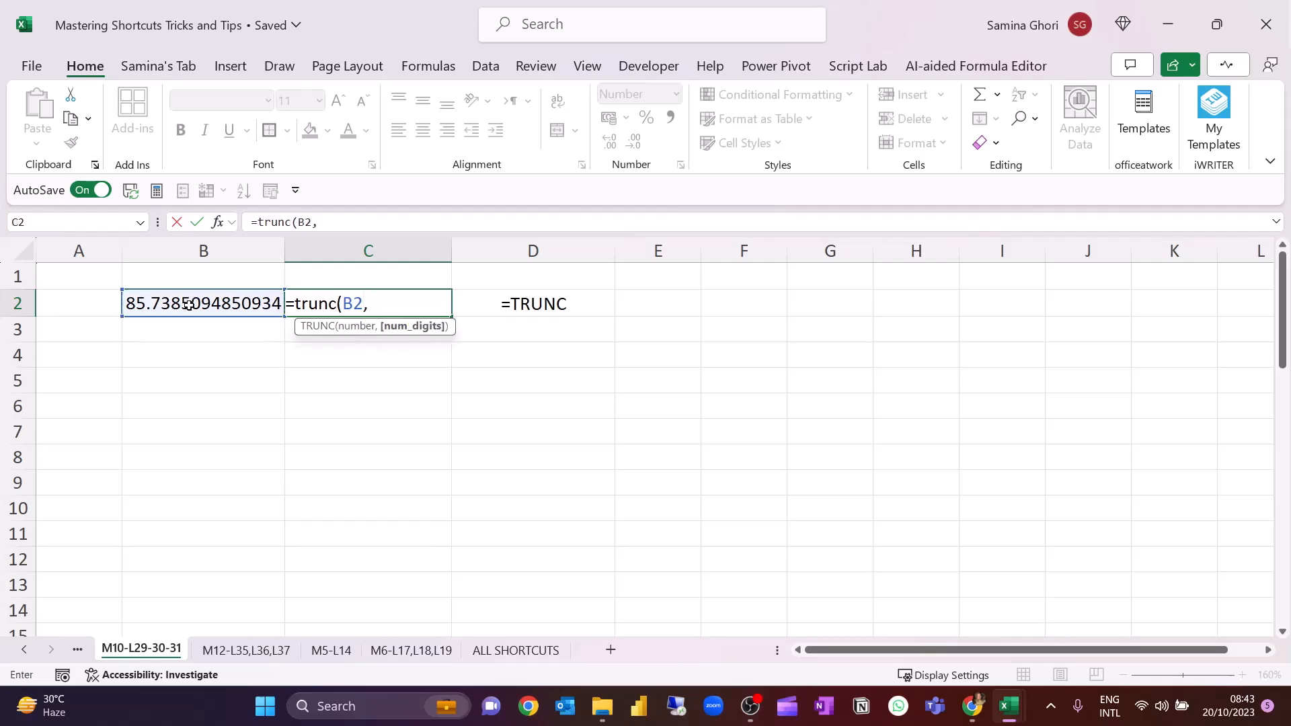
text(2))
key(Return)
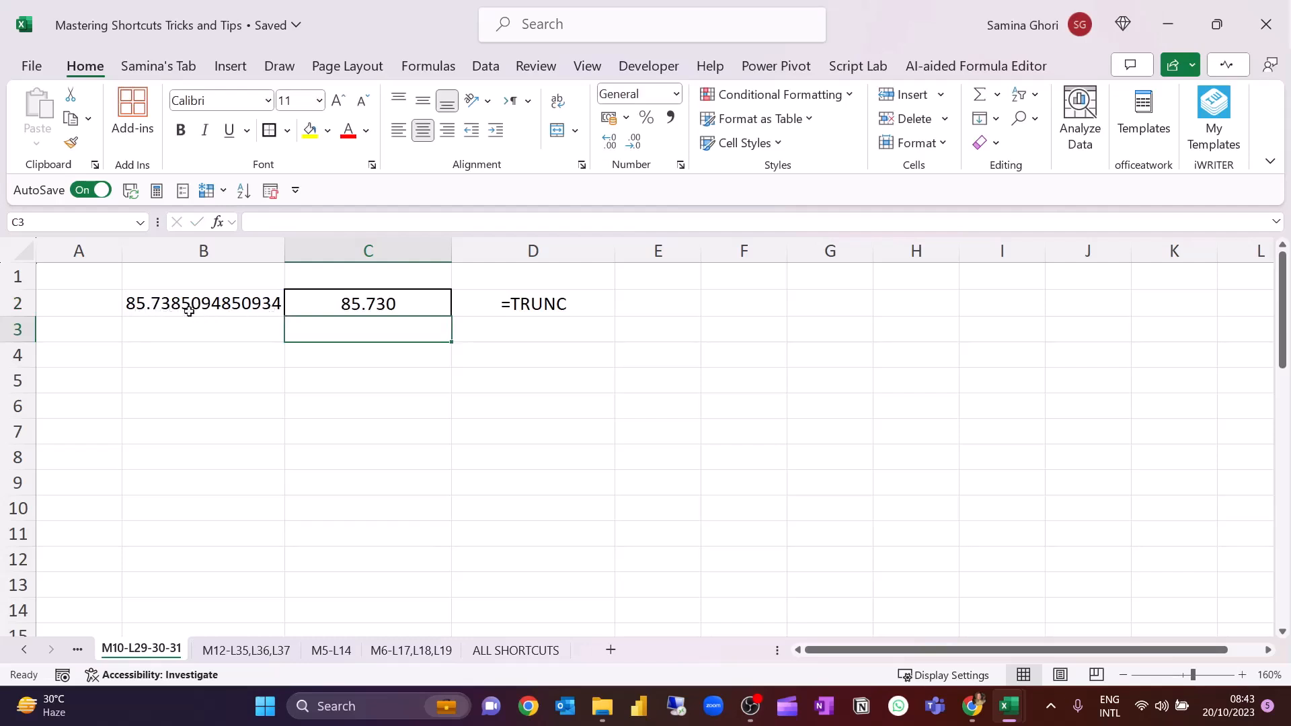
Step: Increase the decimals displayed for the TRUNC result in C2 to seven places
click(411, 300)
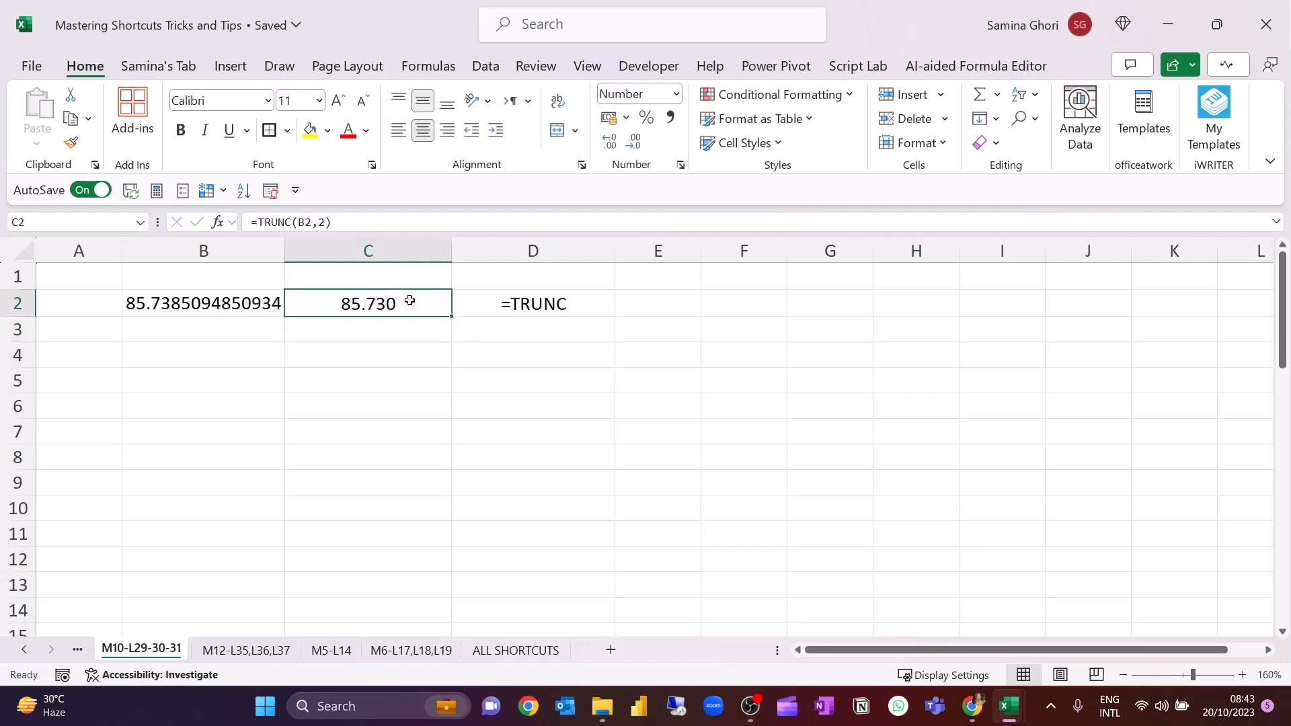
click(633, 145)
click(610, 143)
click(609, 142)
click(609, 143)
click(609, 143)
click(609, 143)
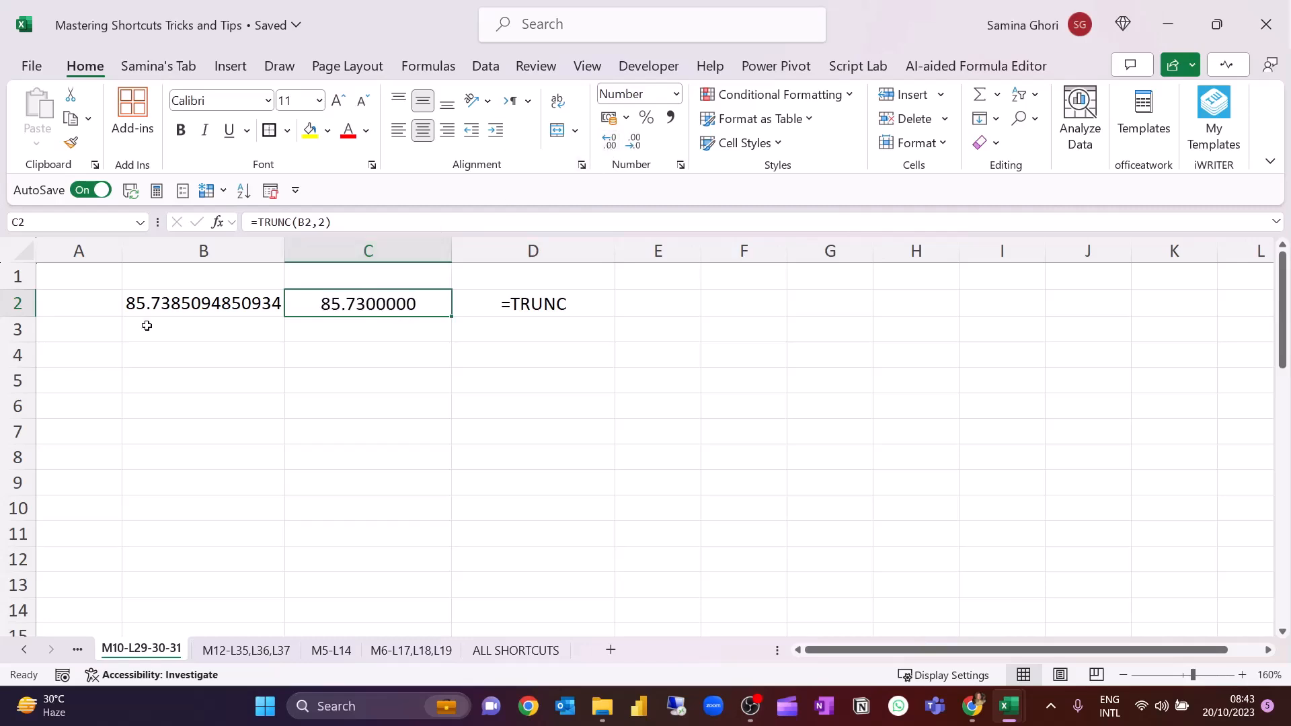
Step: Reduce the decimals displayed in cell C2 to two places
click(633, 142)
click(633, 142)
click(633, 142)
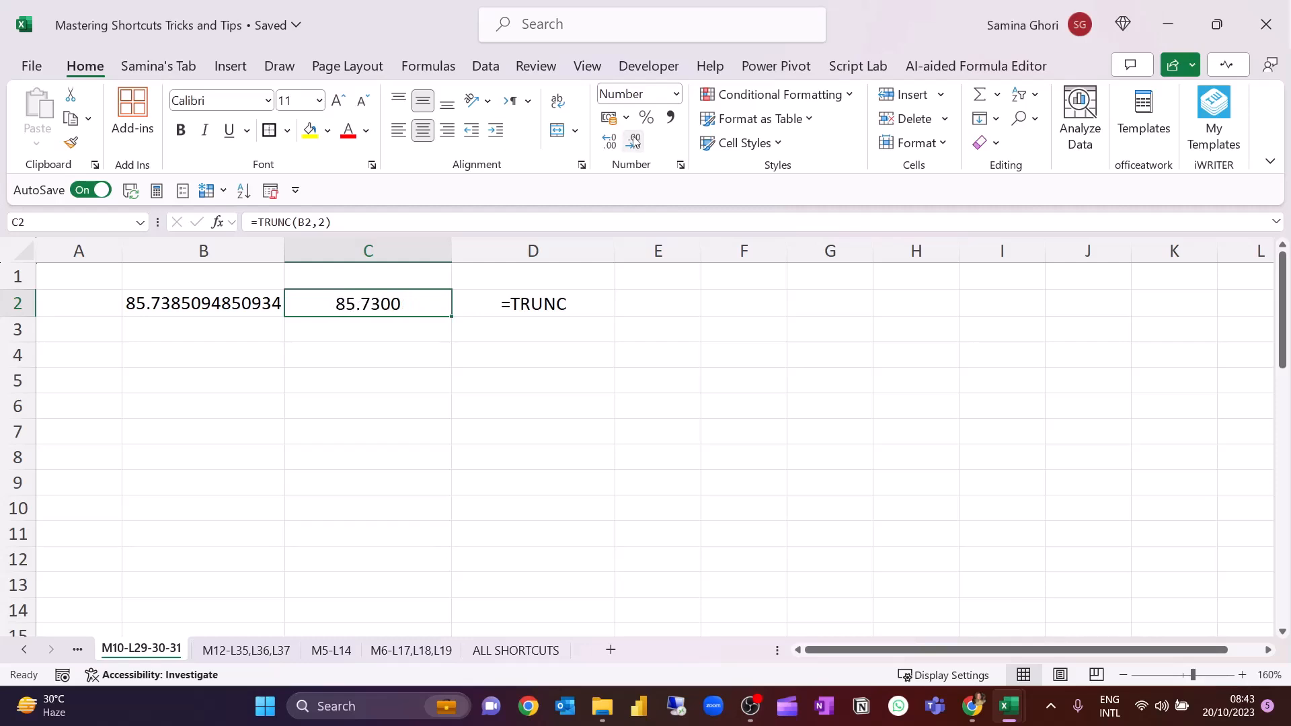
click(634, 142)
click(634, 142)
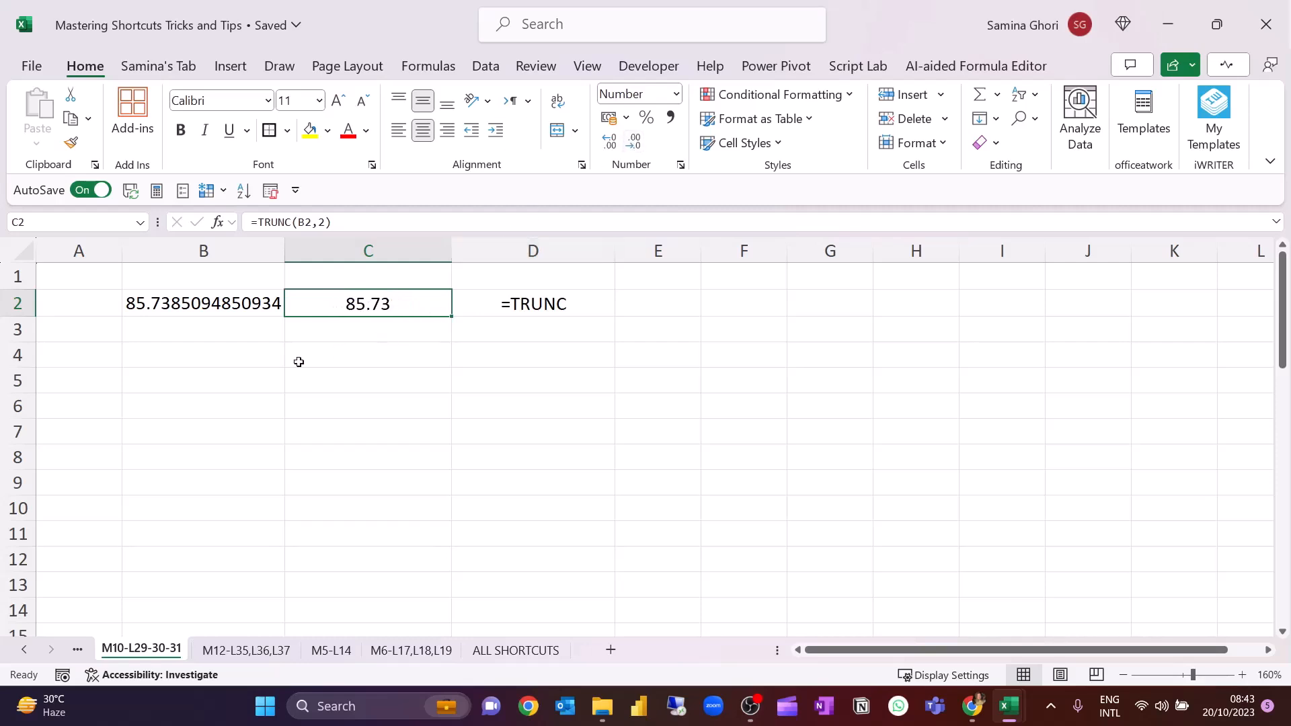
Step: Change the number of digits in C2's TRUNC formula to 1
click(356, 327)
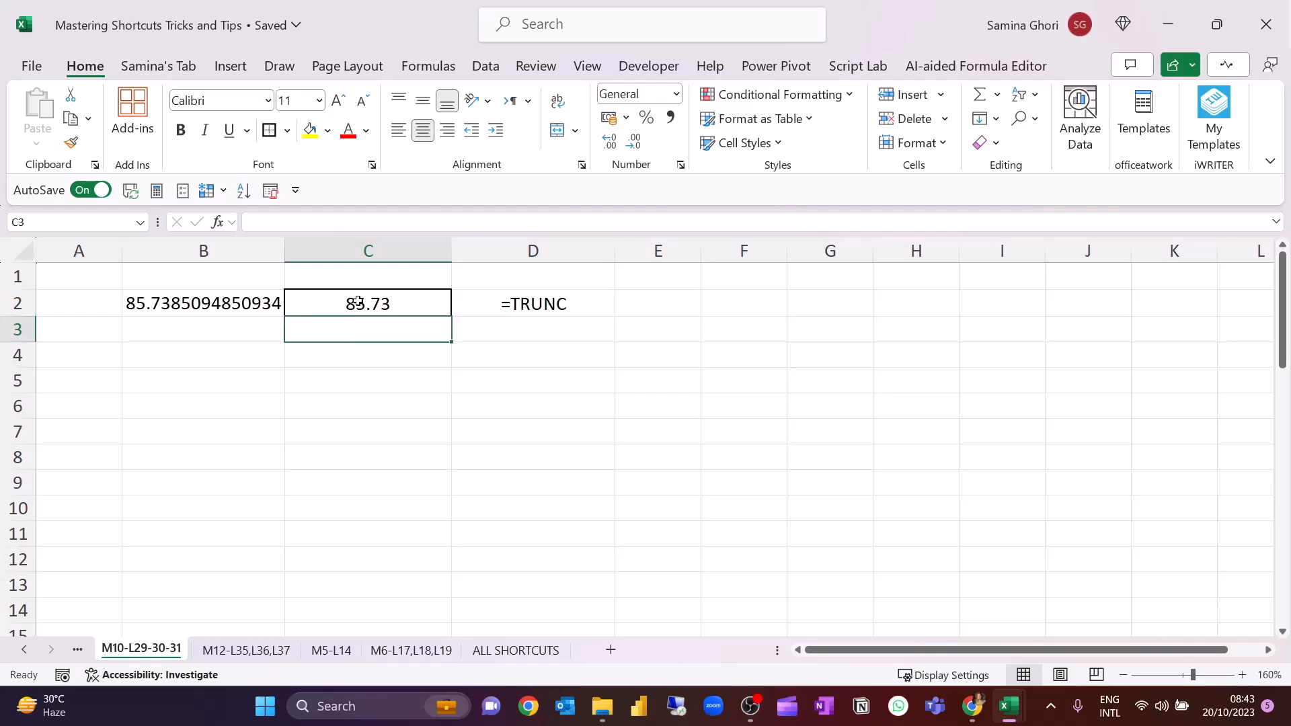
click(359, 304)
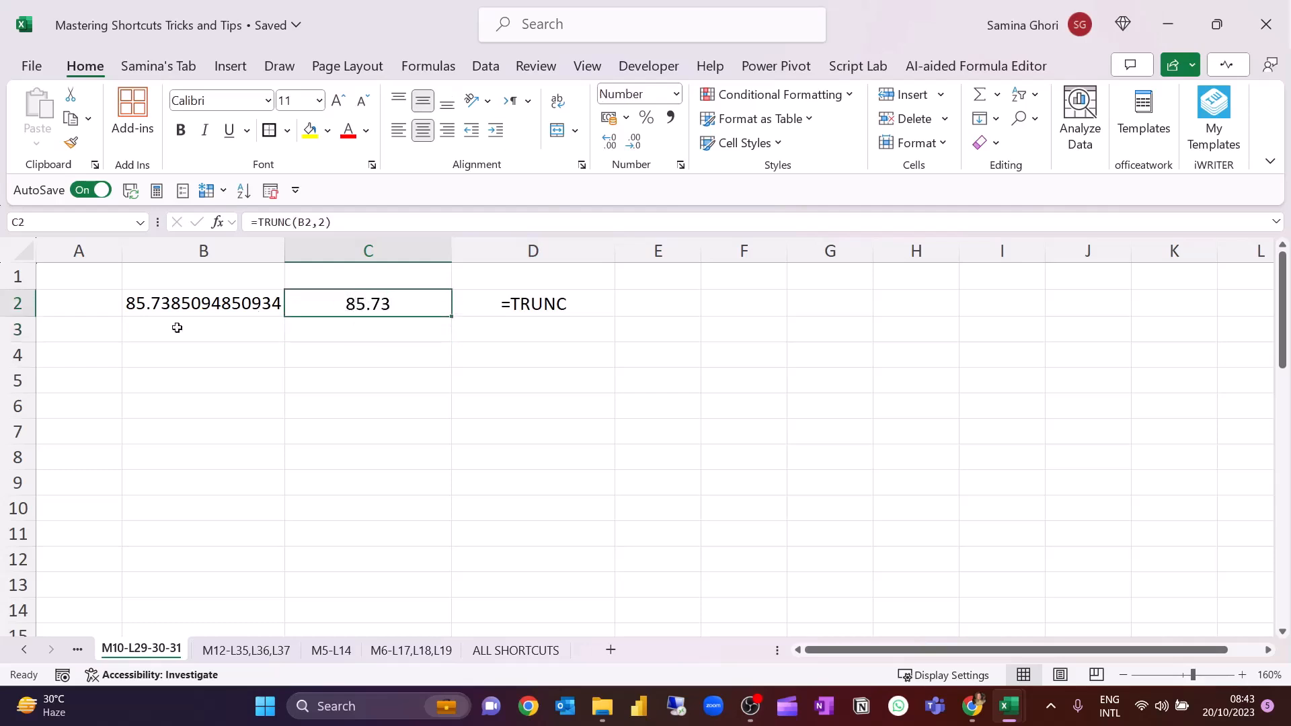
click(329, 222)
key(BackSpace)
text(1)
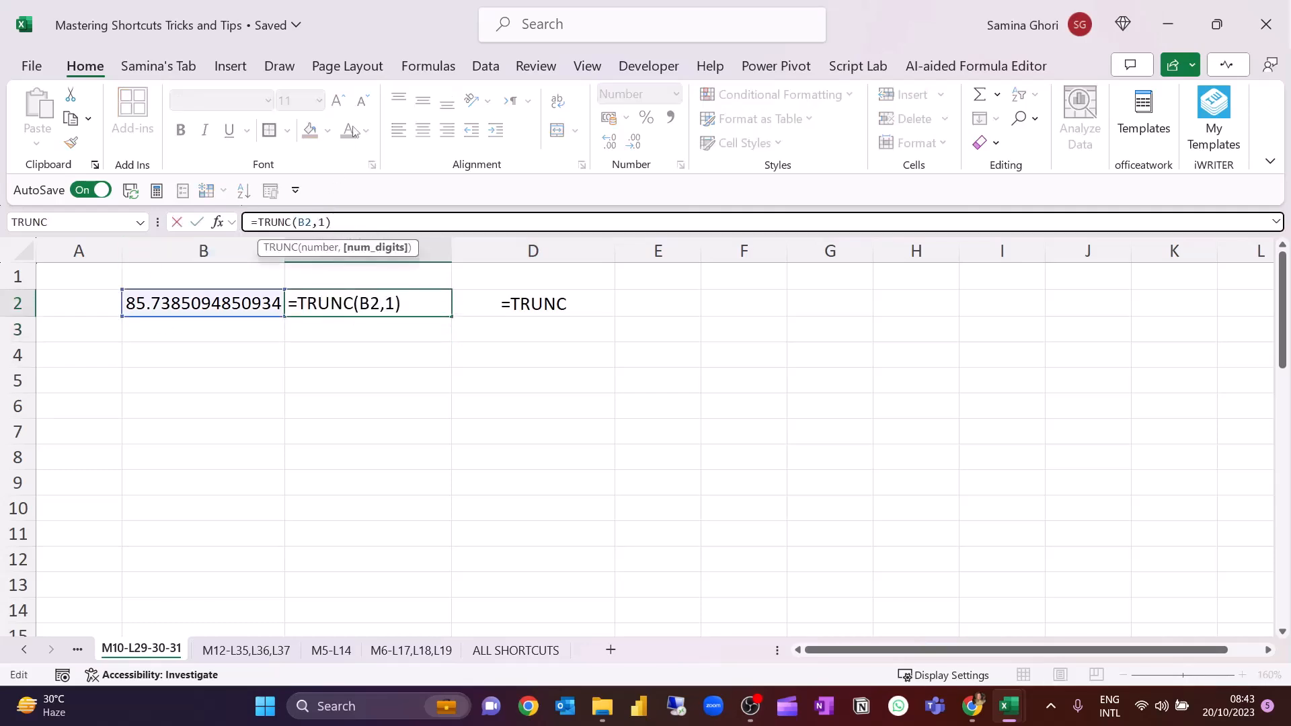
key(Return)
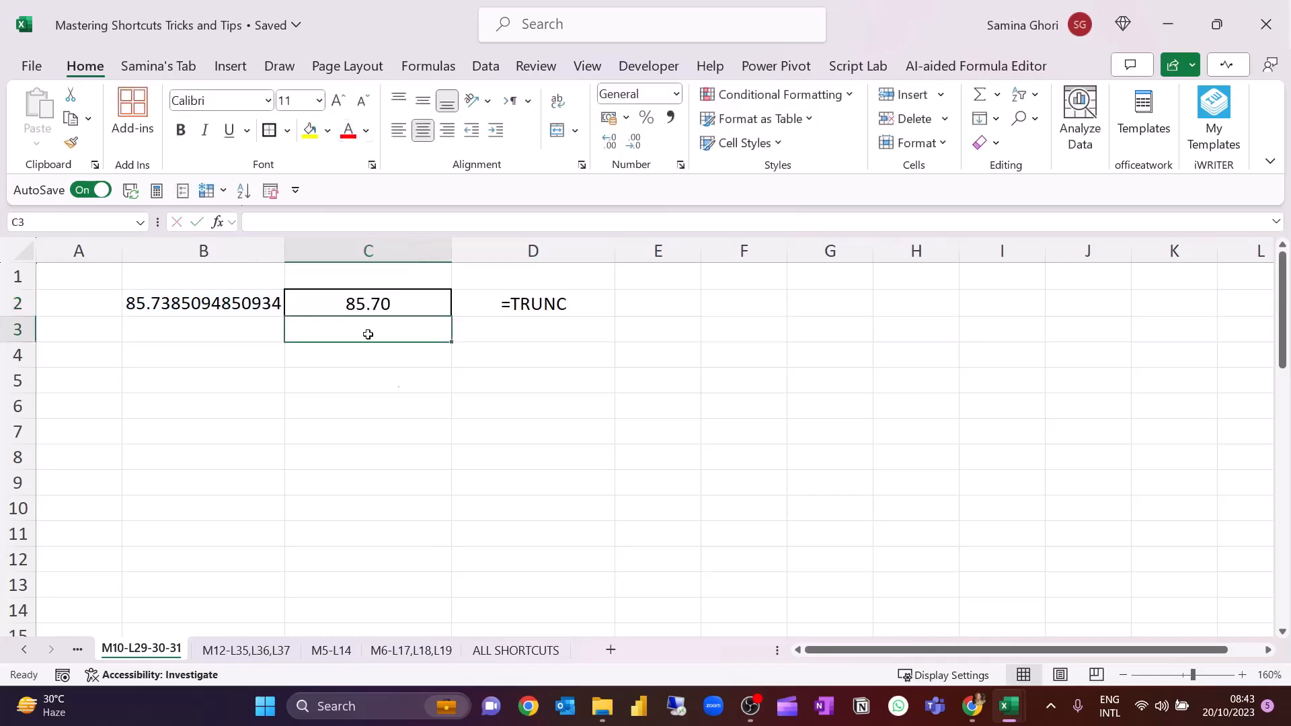
Step: Set the number of digits in C2's TRUNC formula to -1 to truncate B2 to the ten
click(412, 300)
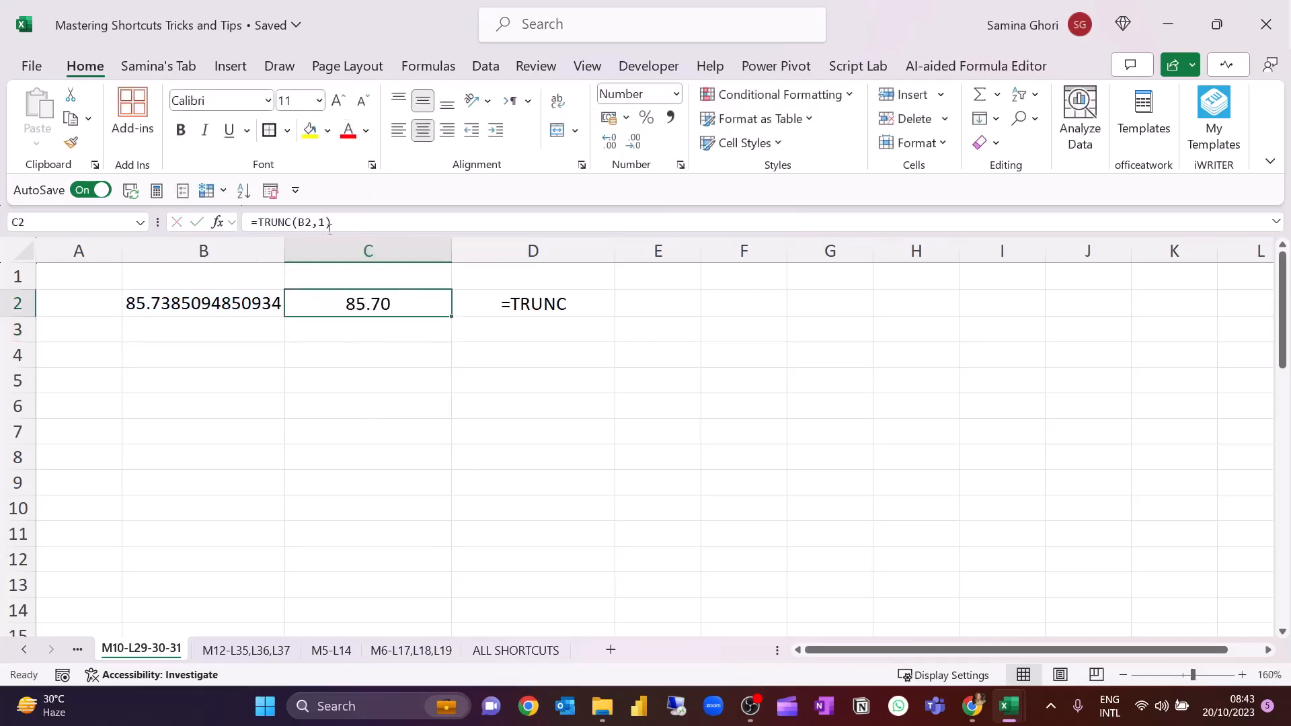
click(323, 222)
key(Delete)
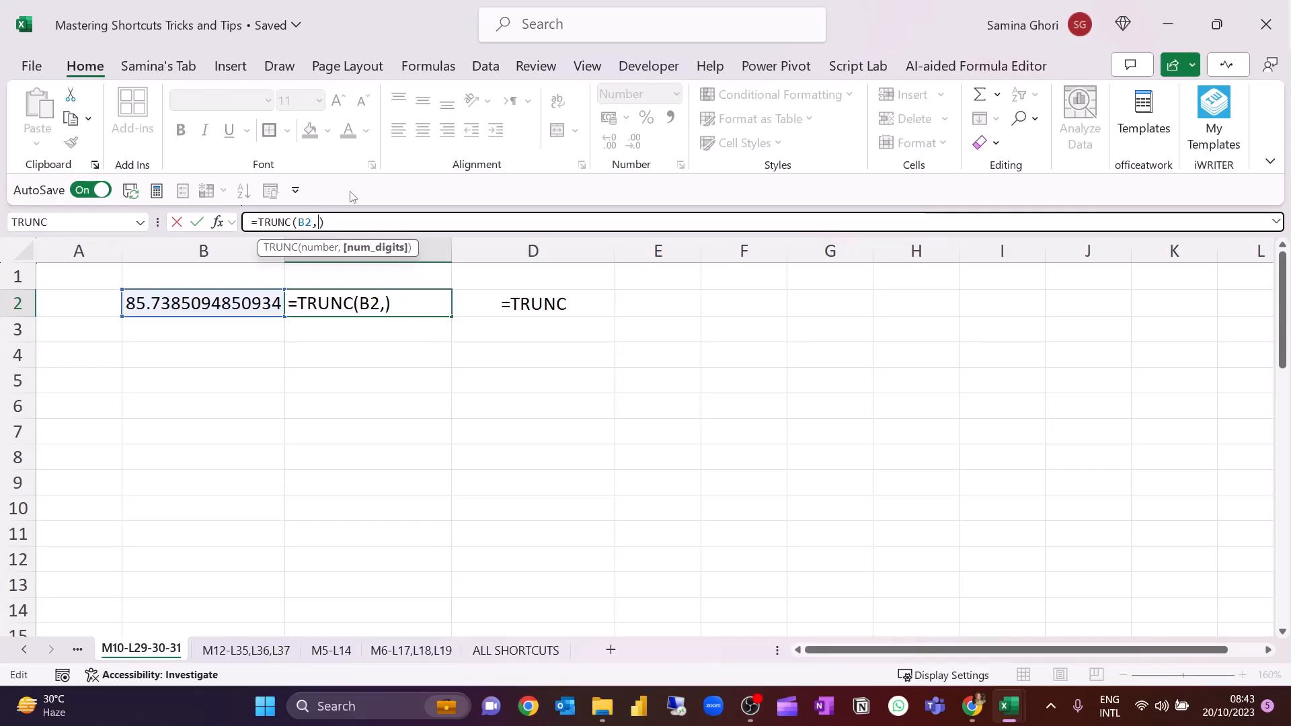
text(-1)
key(Return)
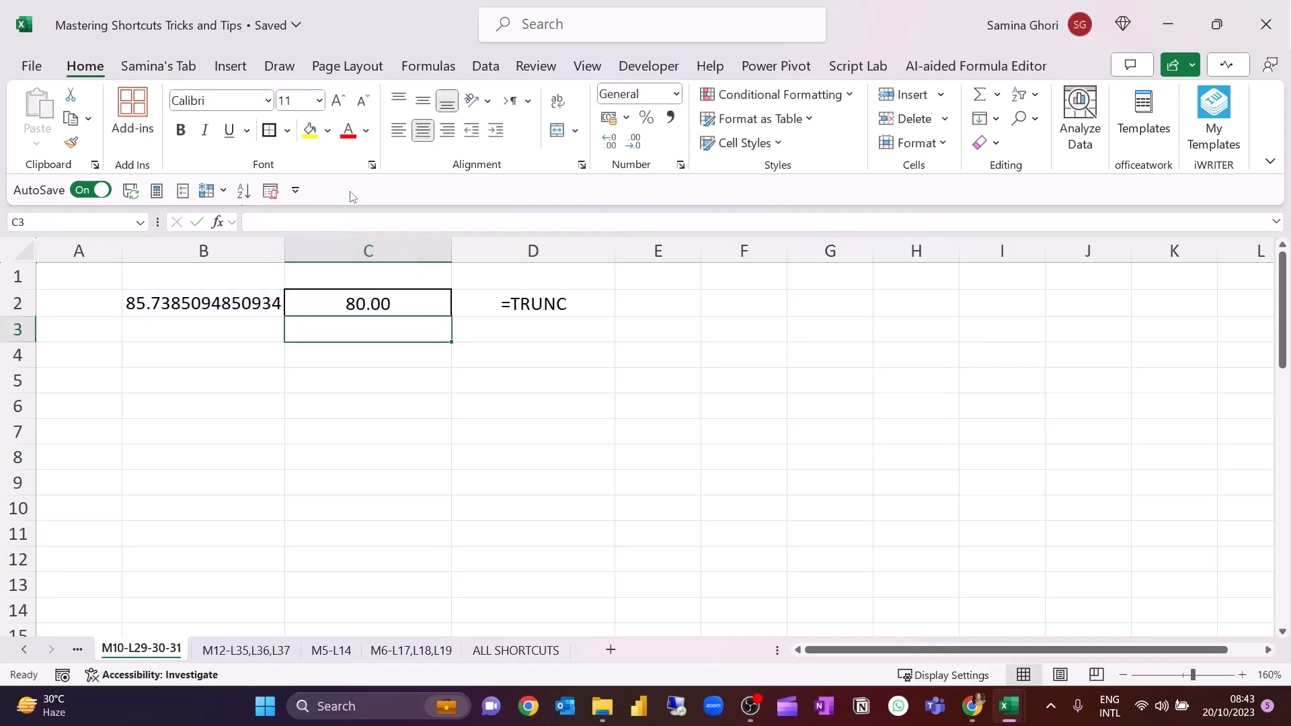